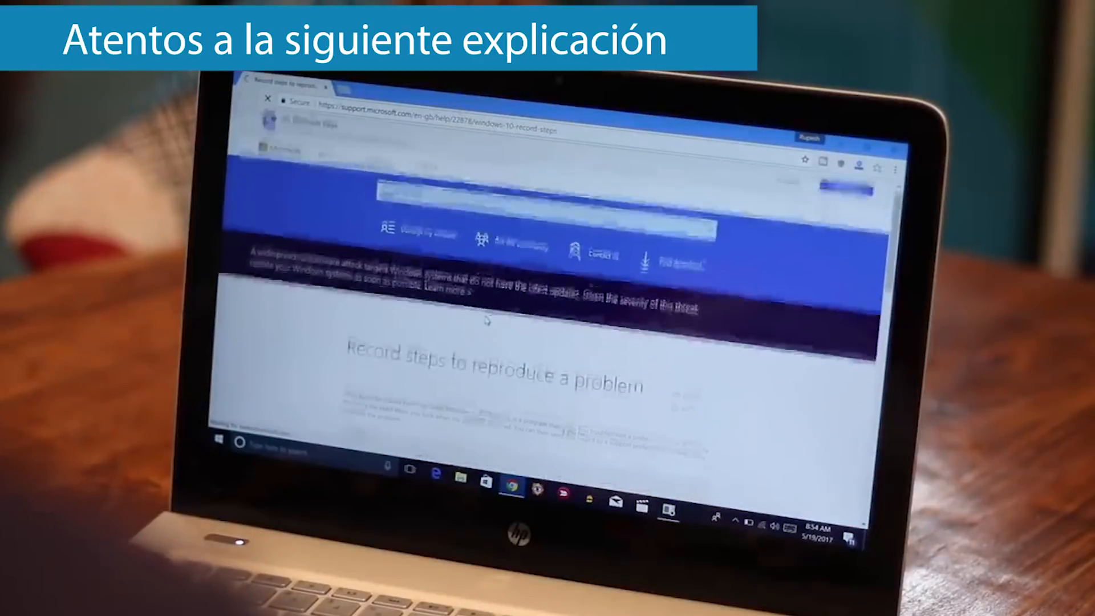
scroll(487, 321, "down", 4)
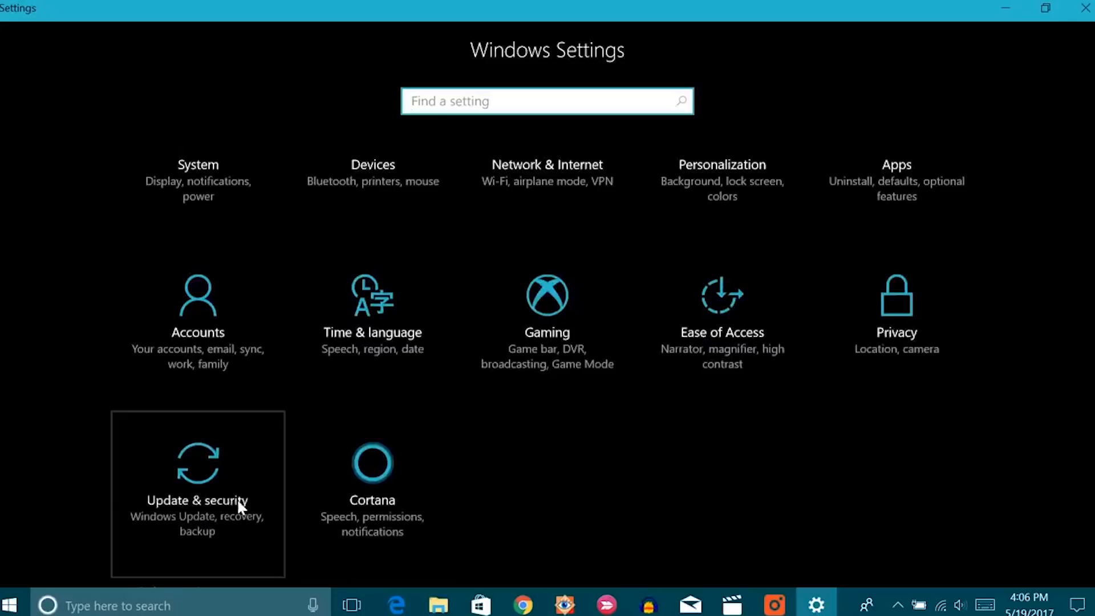
- Enable Developer mode in the developer options of Windows Update & security settings and confirm the change
left_click(239, 503)
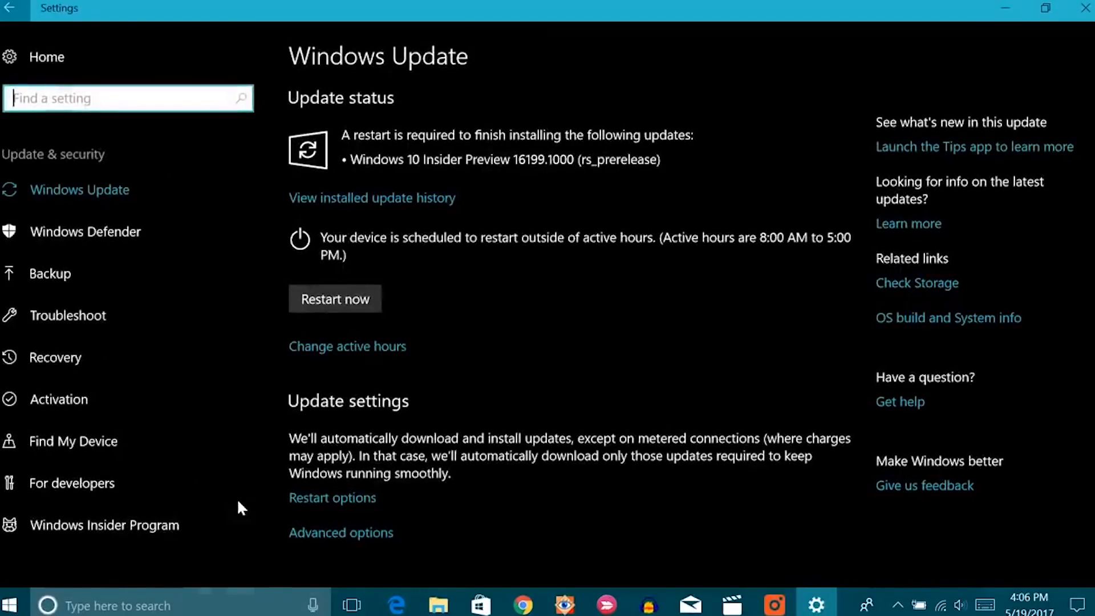
left_click(126, 484)
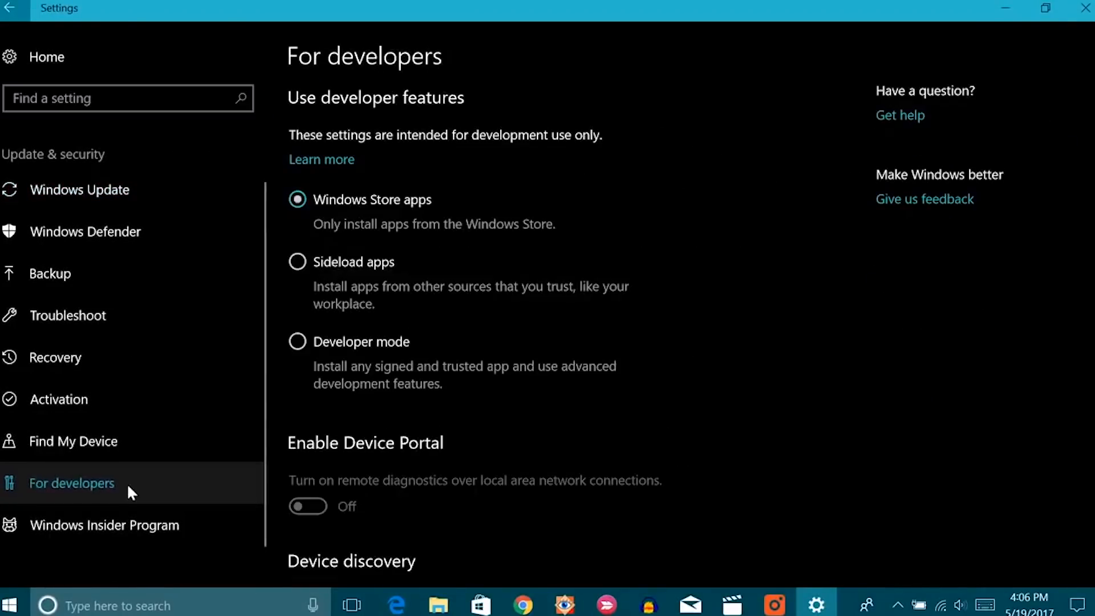
left_click(299, 339)
left_click(696, 345)
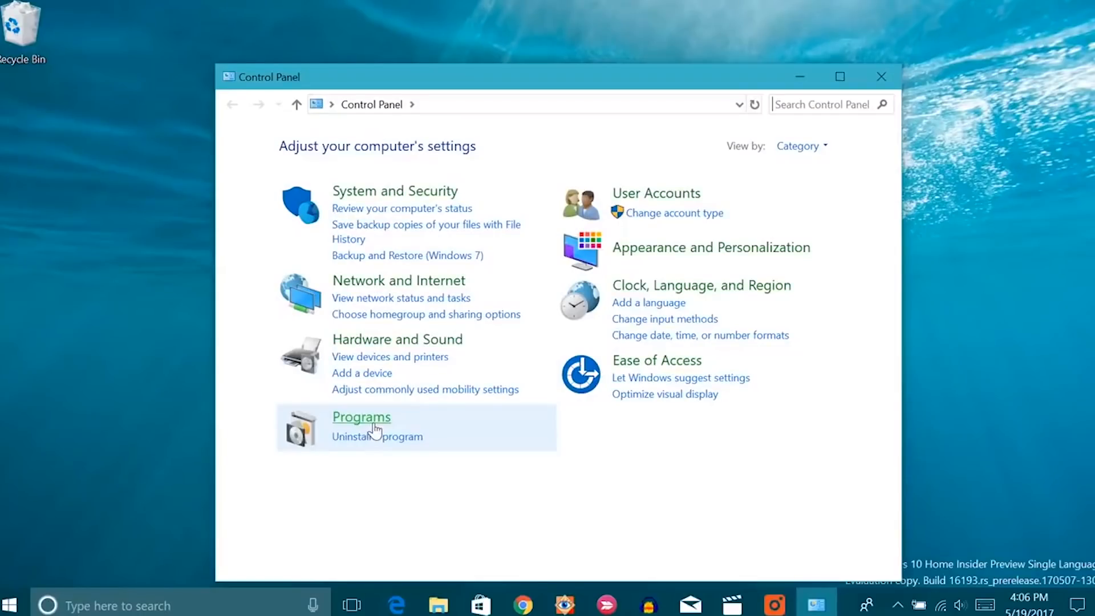
- Open the list for turning Windows features on or off from Control Panel's Programs and Features and select an optional feature's check box
left_click(374, 426)
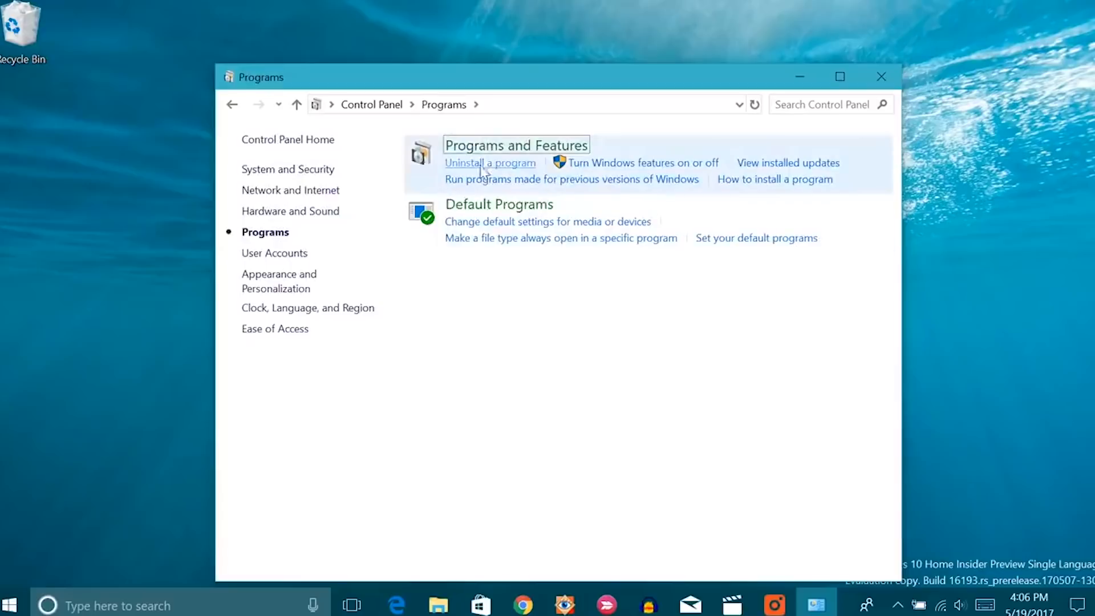
left_click(492, 145)
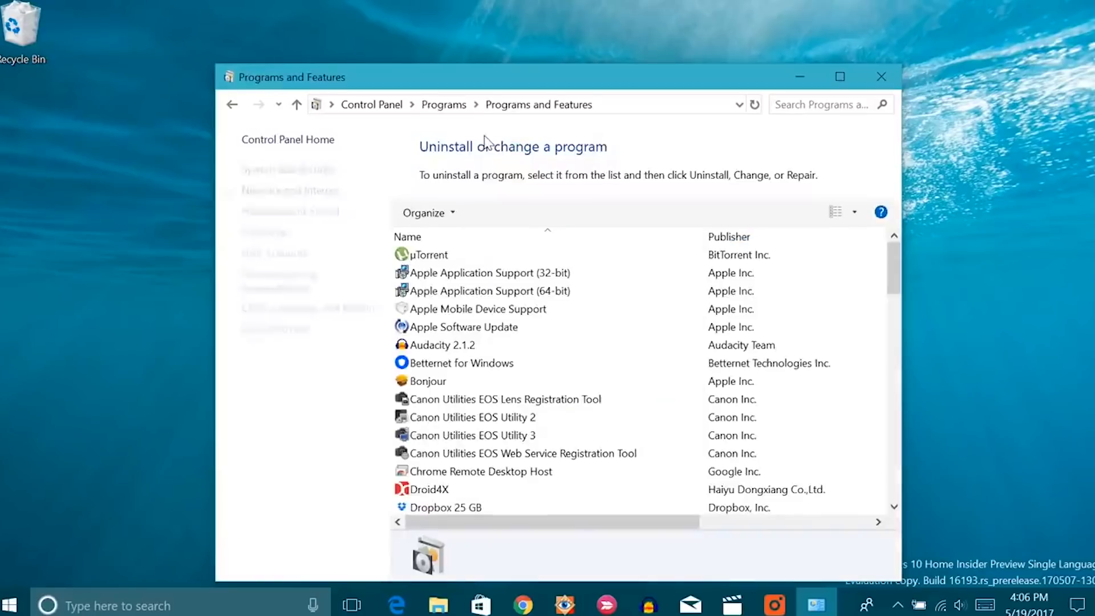
left_click(308, 193)
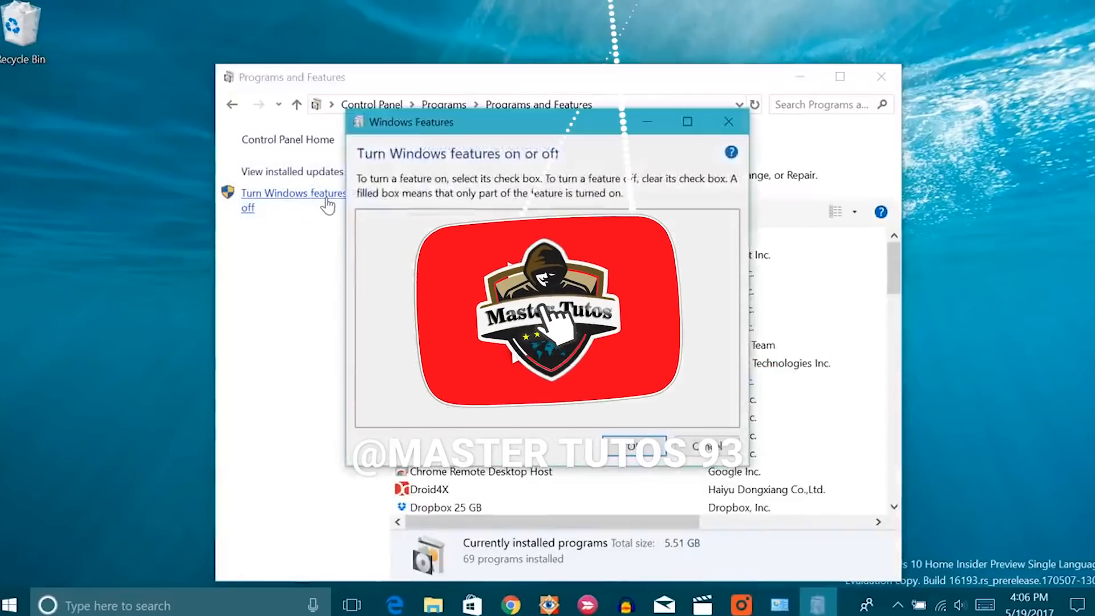
scroll(548, 319, "down", 2)
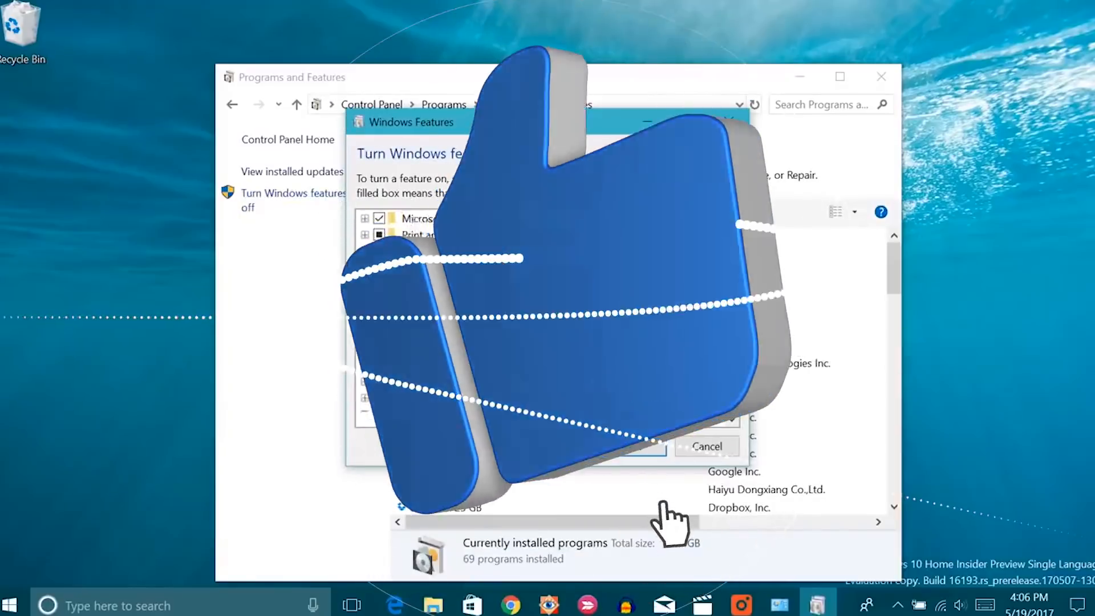
left_click(451, 381)
left_click(378, 381)
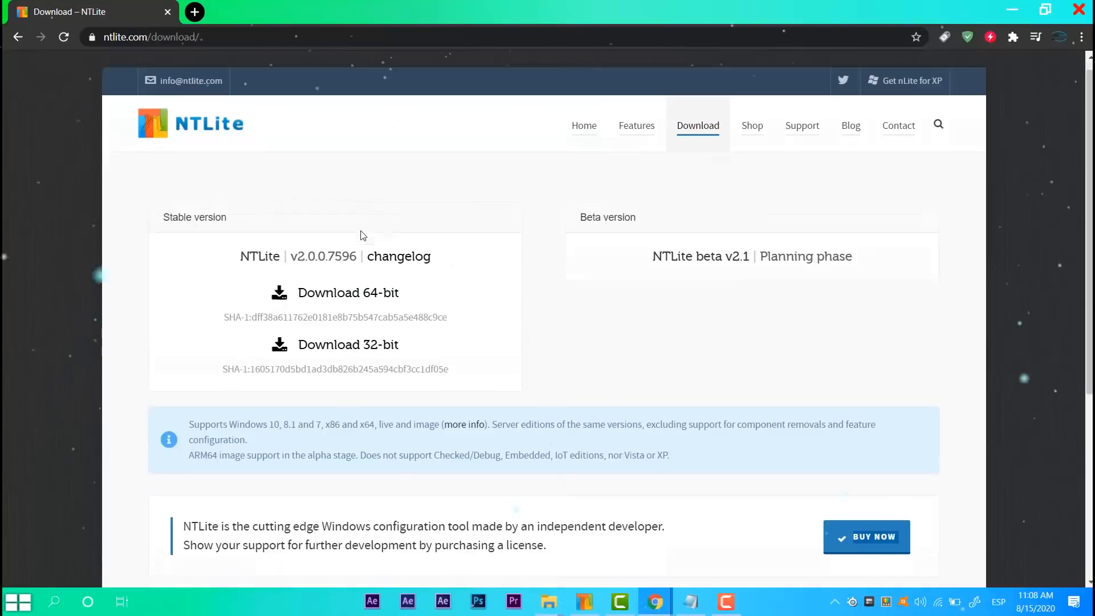
- Review the NTLite download page, including the stable 64-bit and 32-bit downloads and the beta version
scroll(362, 235, "down", 1)
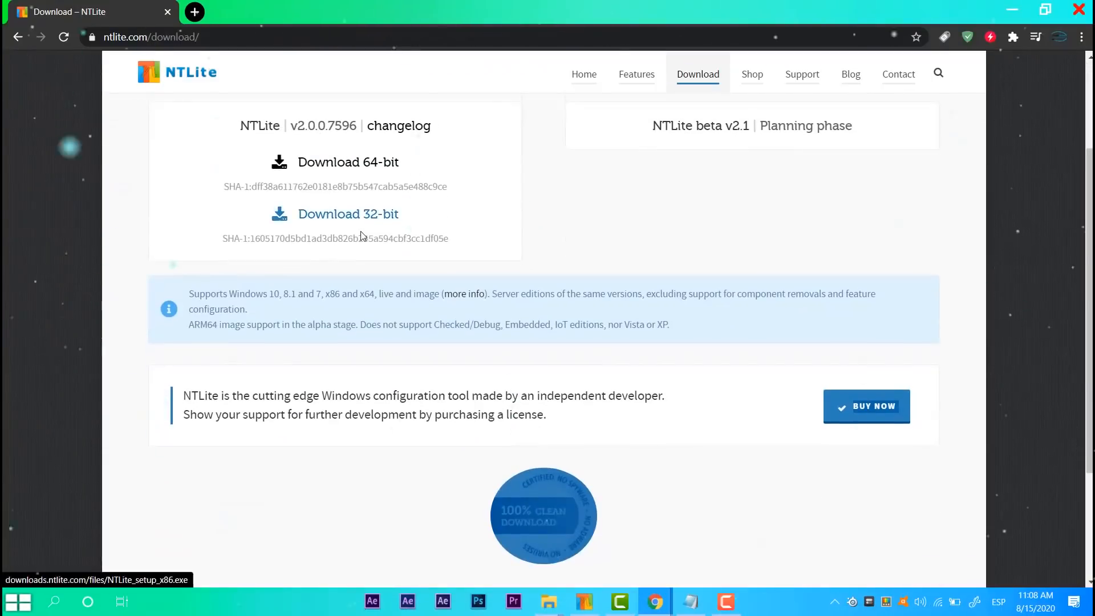
scroll(361, 236, "up", 1)
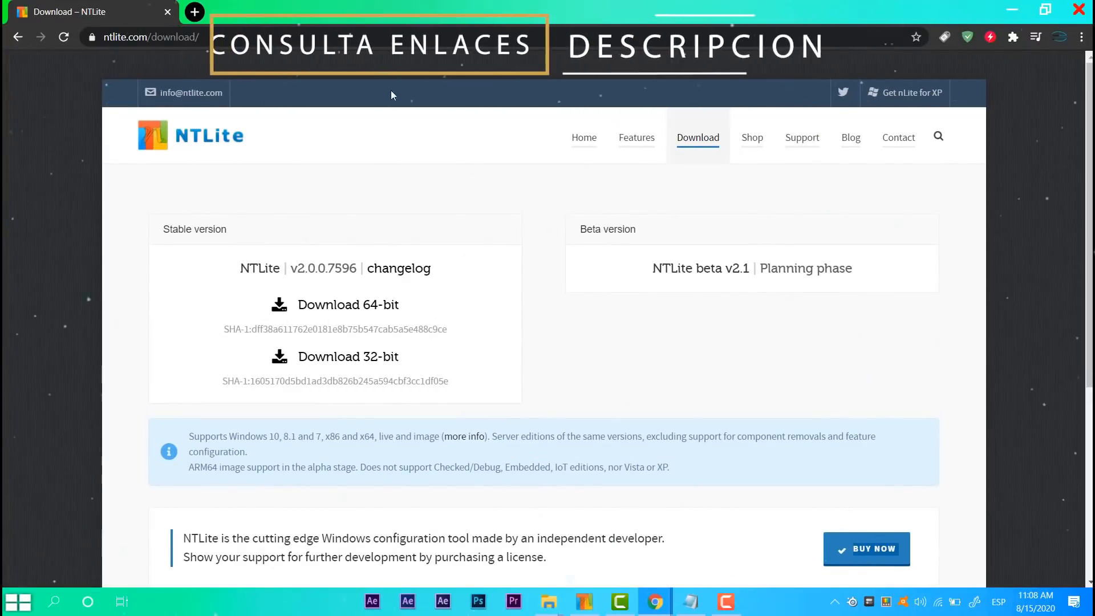
scroll(467, 306, "down", 3)
scroll(354, 280, "up", 3)
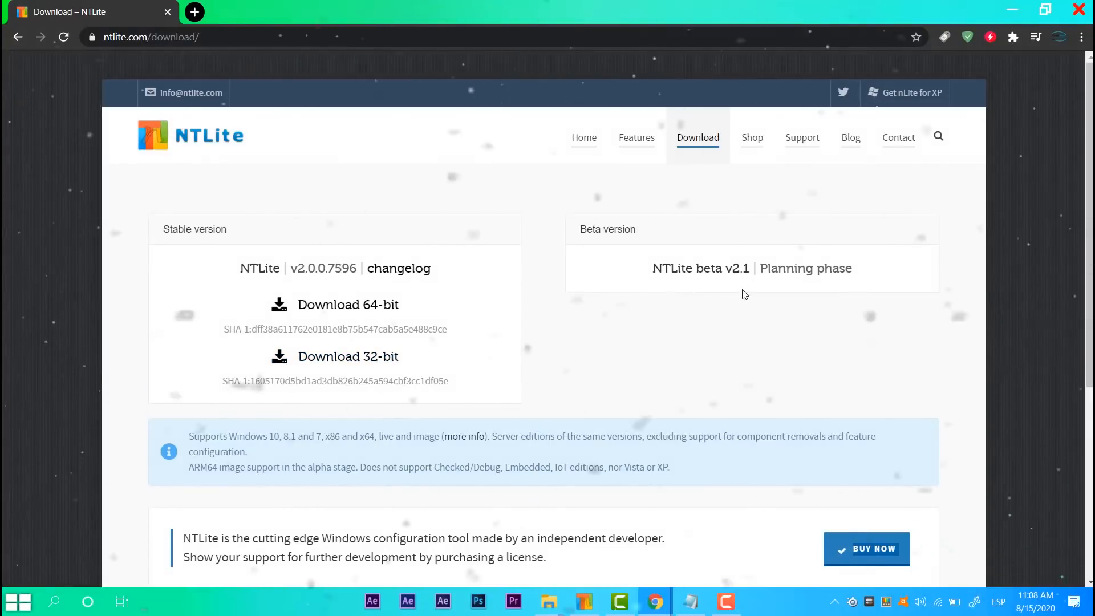
scroll(655, 367, "down", 4)
scroll(655, 367, "up", 4)
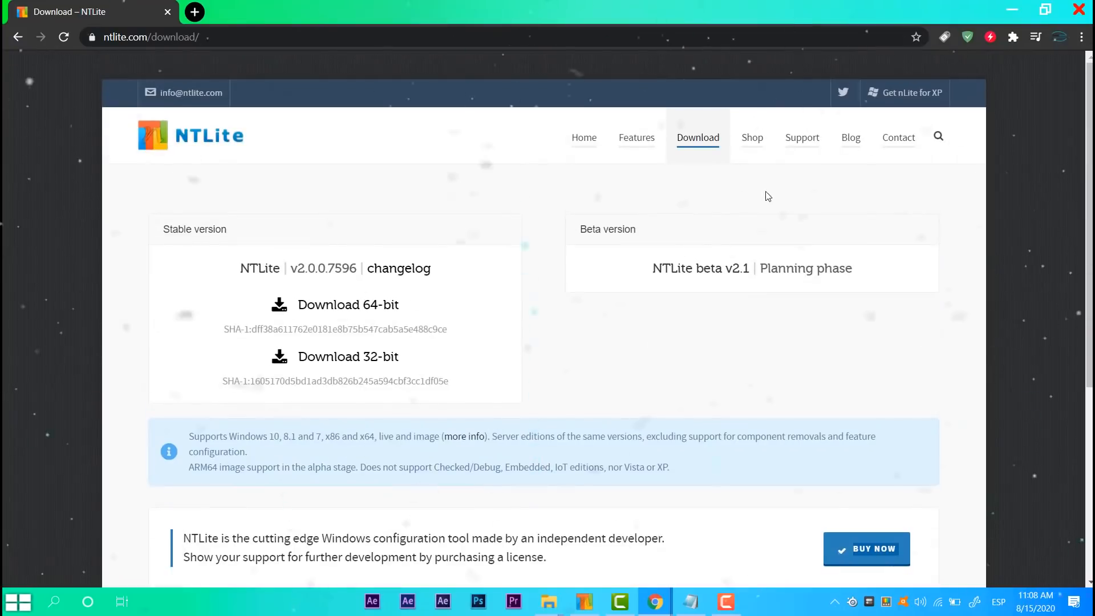
- Compare the Home, Professional and Business licences on the NTLite shop page and return to the download page
left_click(760, 150)
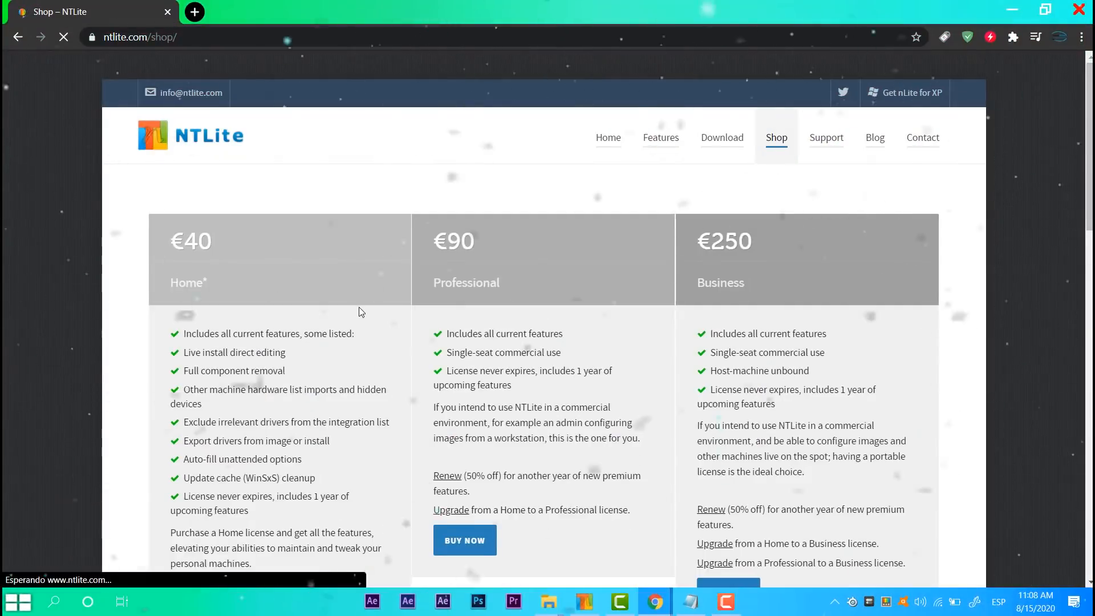
scroll(353, 305, "down", 5)
scroll(345, 301, "up", 3)
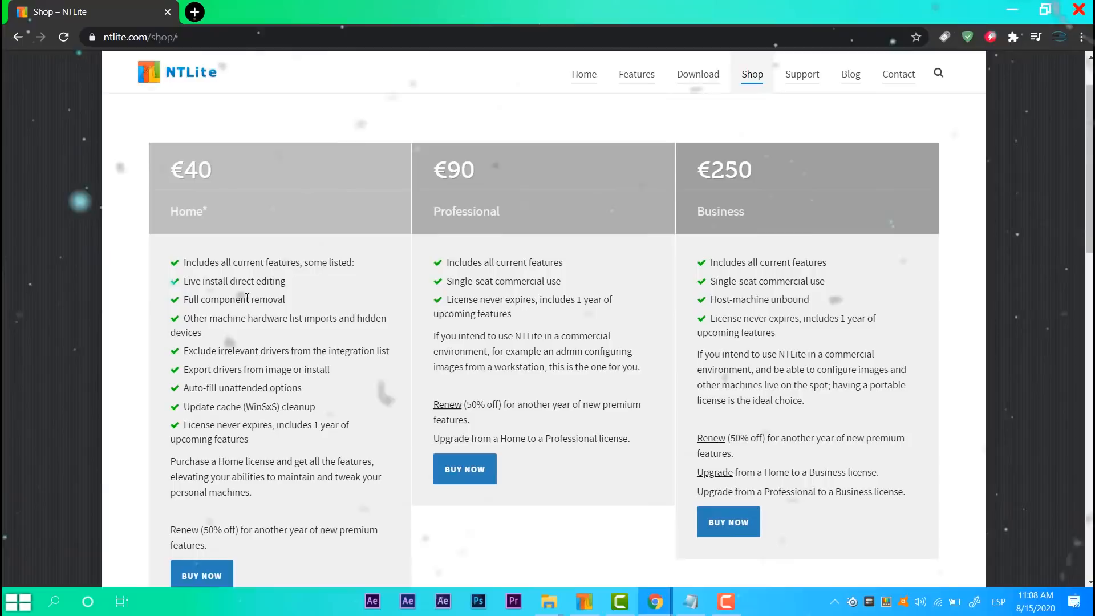
scroll(284, 333, "down", 3)
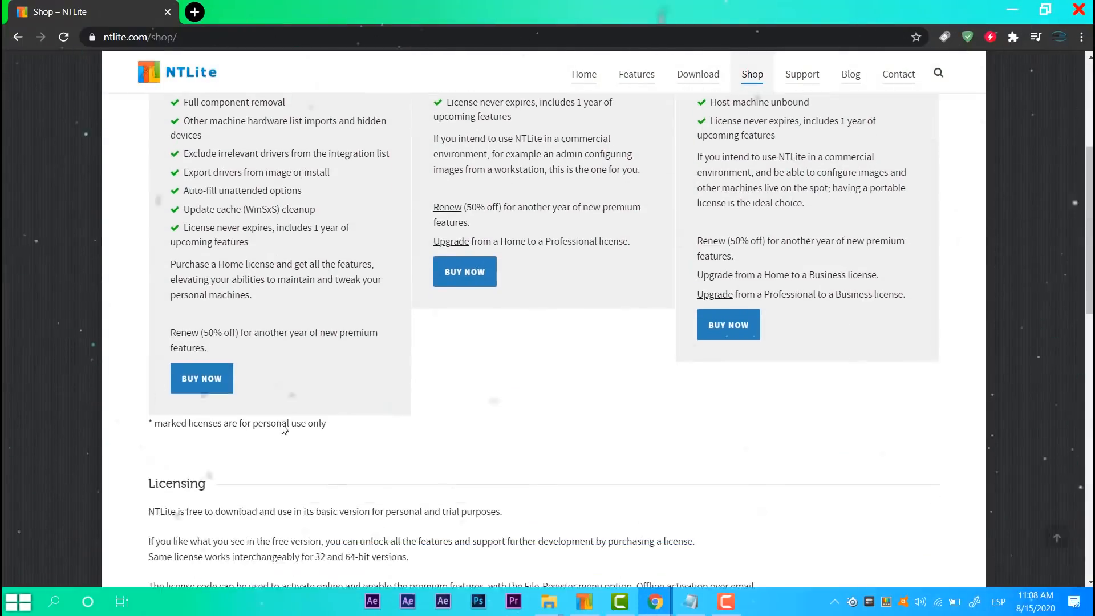
scroll(395, 322, "up", 5)
scroll(317, 355, "down", 3)
scroll(398, 300, "up", 3)
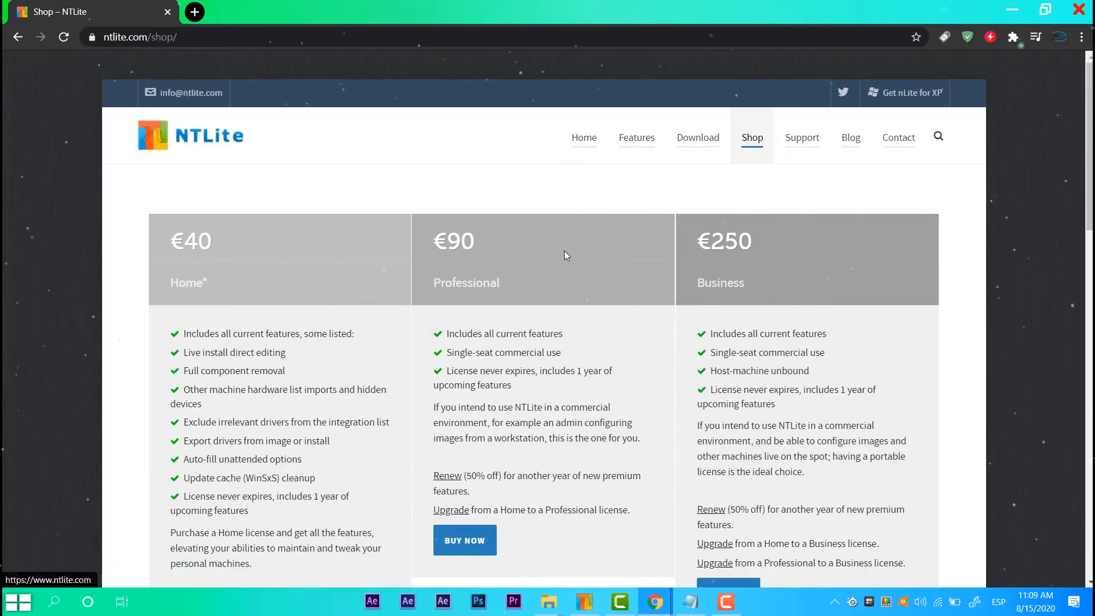
key("alt+Left")
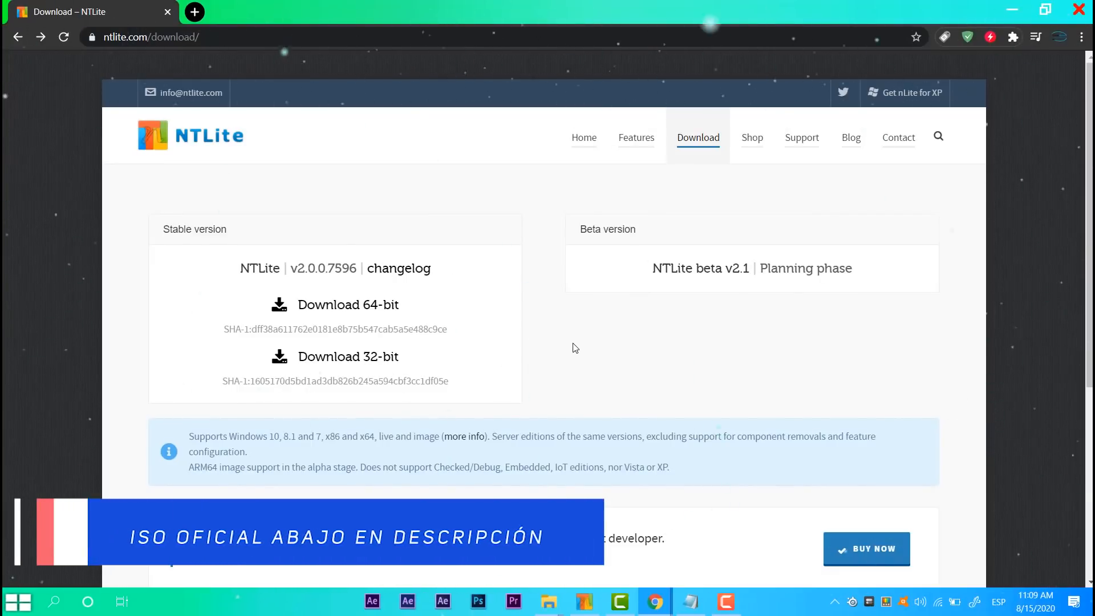
- Switch to NTLite and view the options for adding an image source
key("super+d")
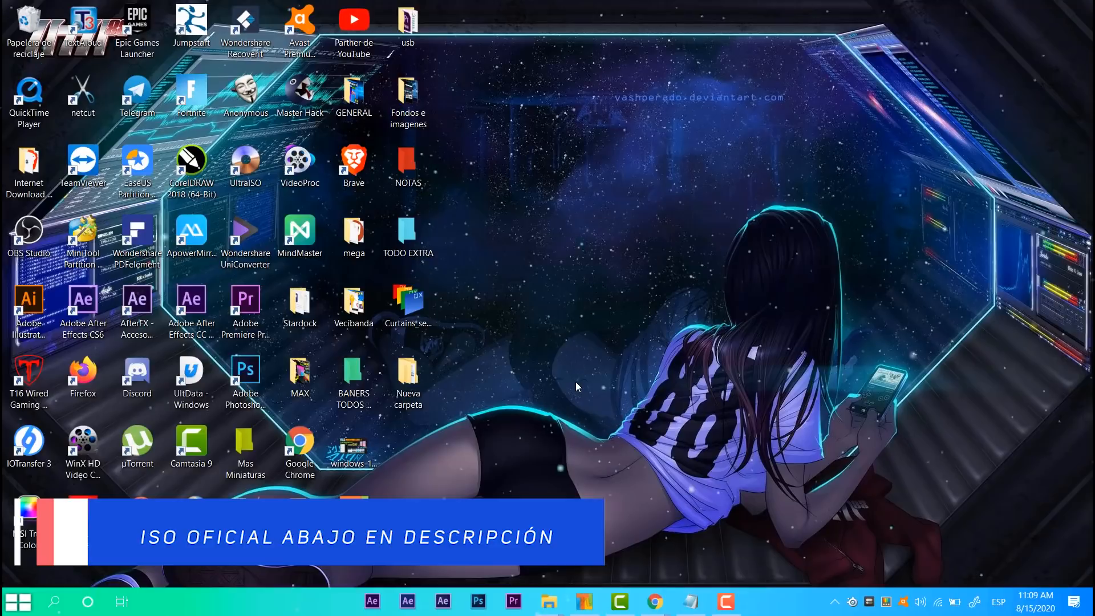
left_click(584, 601)
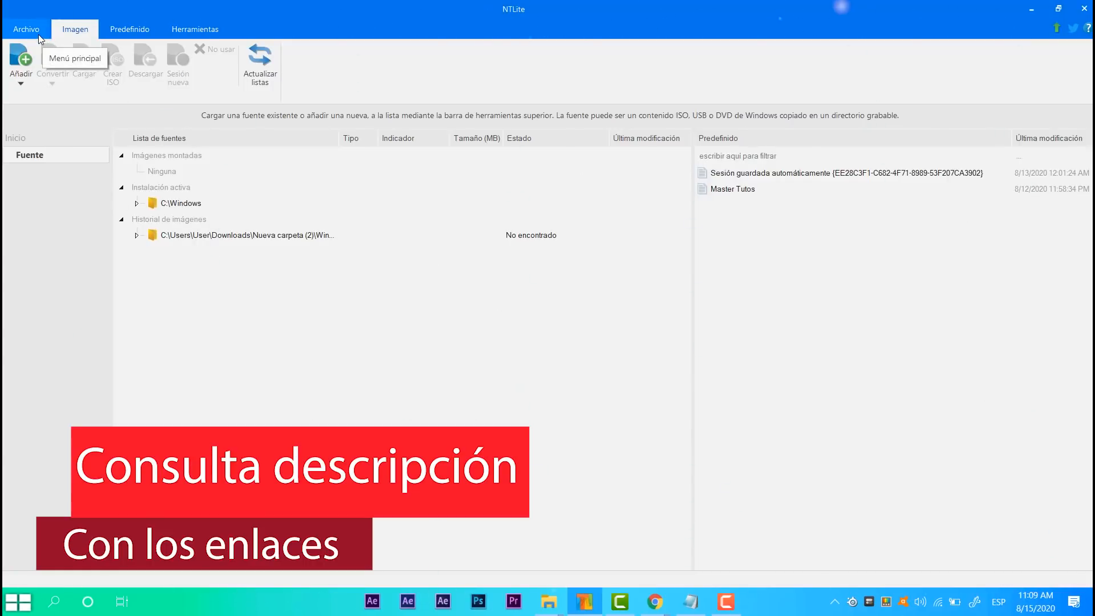
left_click(21, 67)
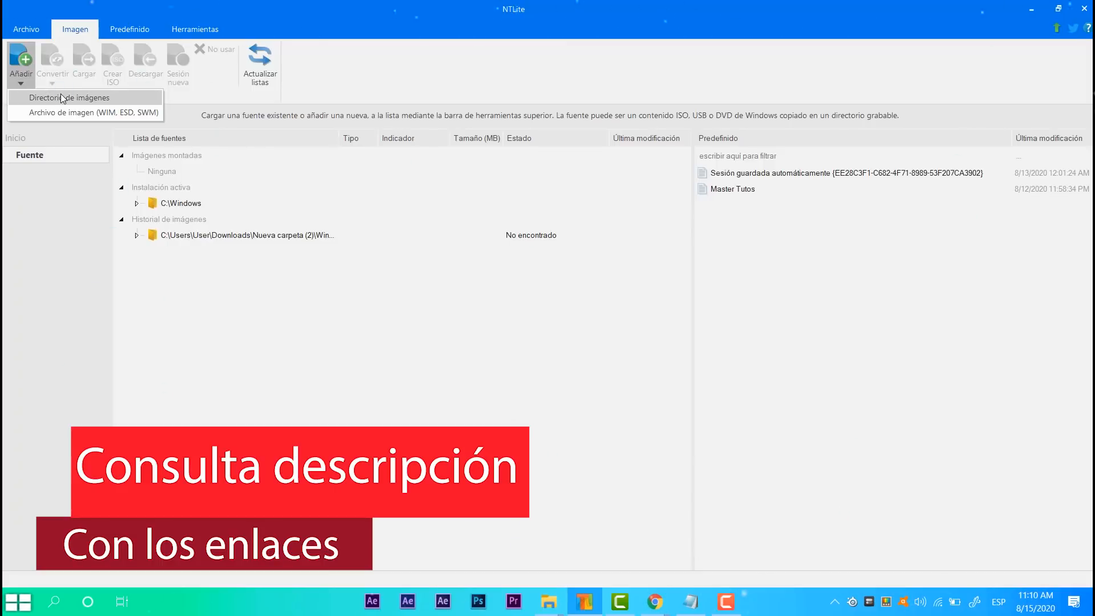
left_click(419, 294)
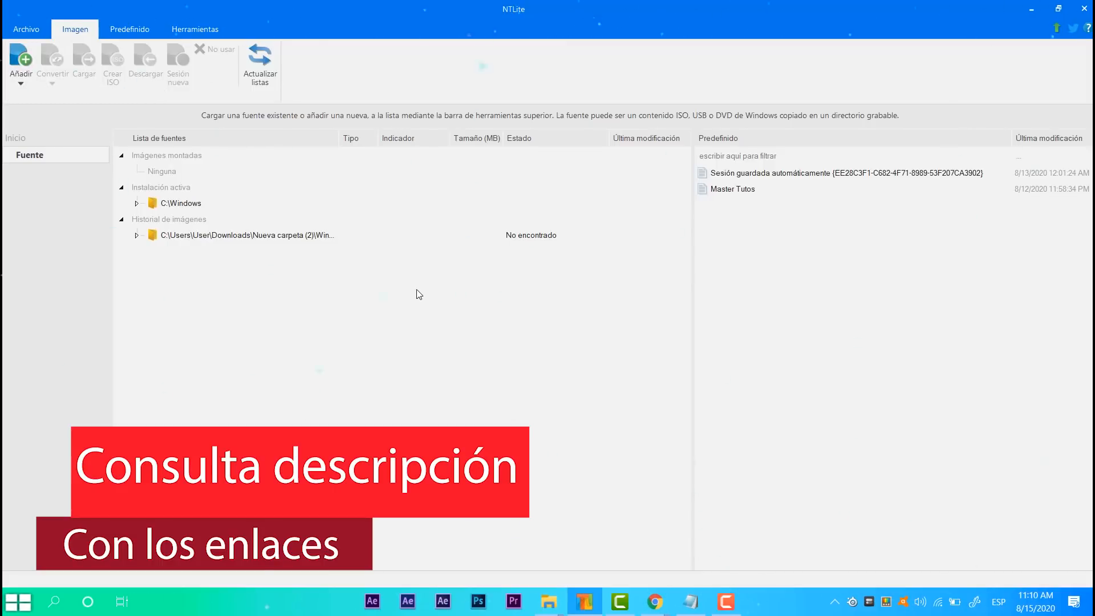
- Switch to File Explorer, extract Win10_2004_Spanish(Mexico)_x64 in Nueva carpeta (2) into a folder of the same name, and open that folder
left_click(549, 601)
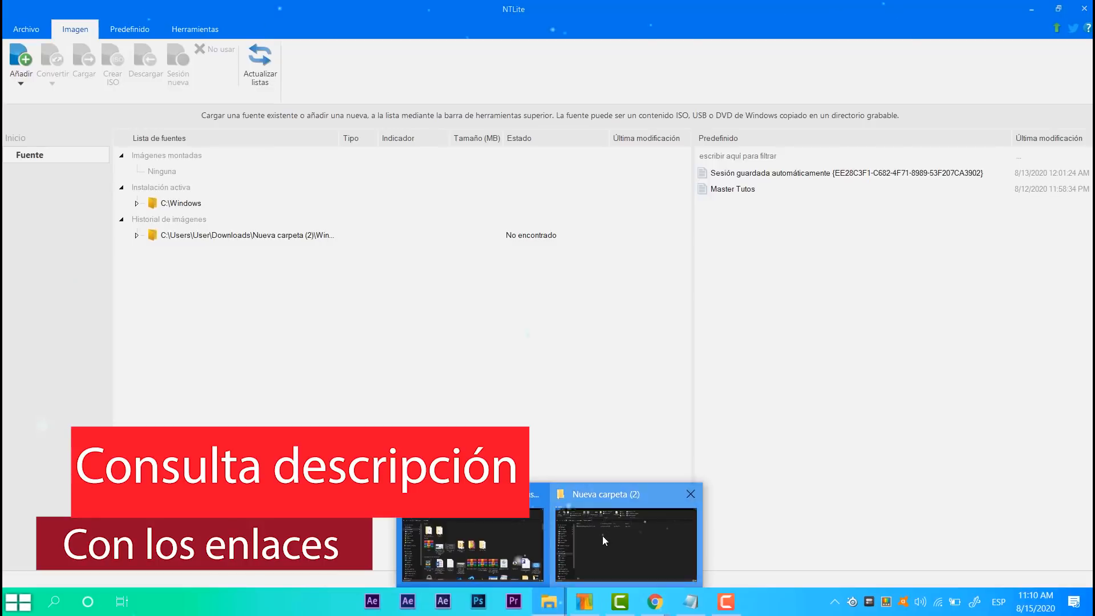
left_click(603, 535)
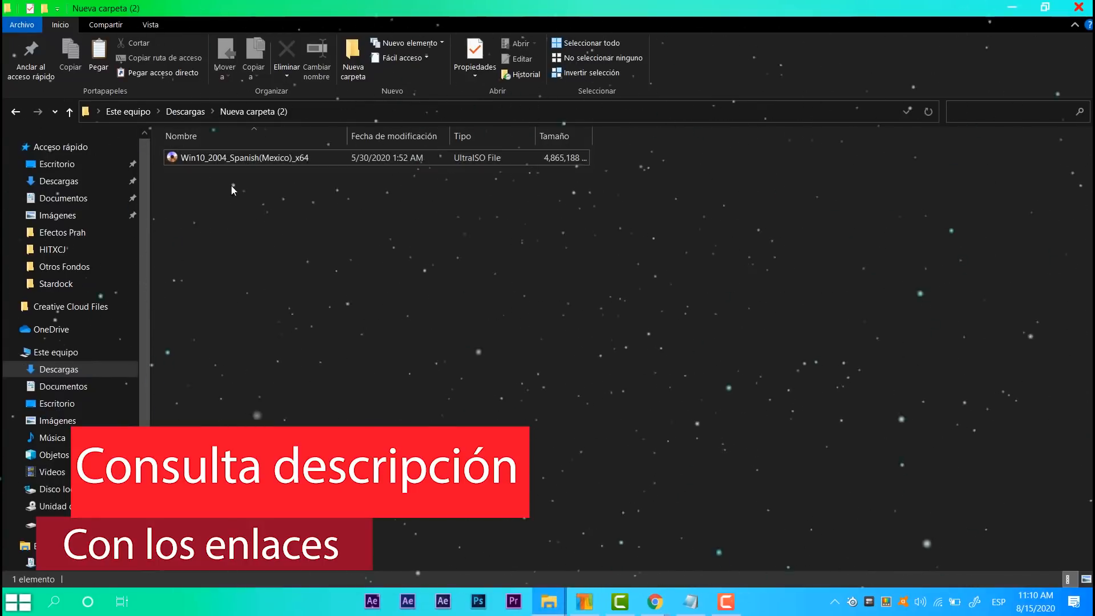
mouse_move(230, 164)
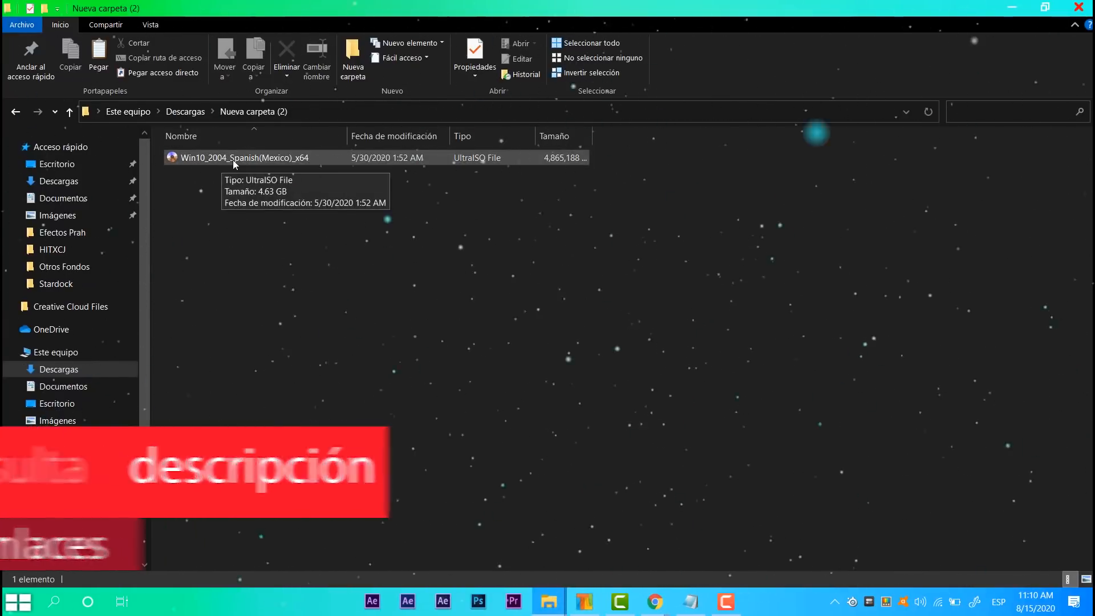
right_click(309, 158)
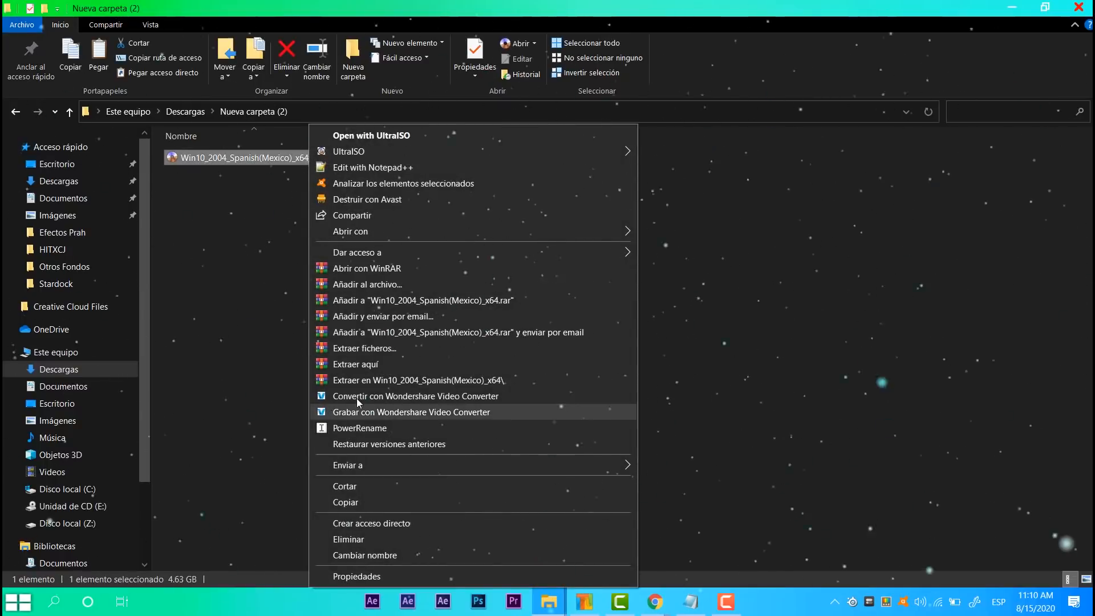
left_click(415, 379)
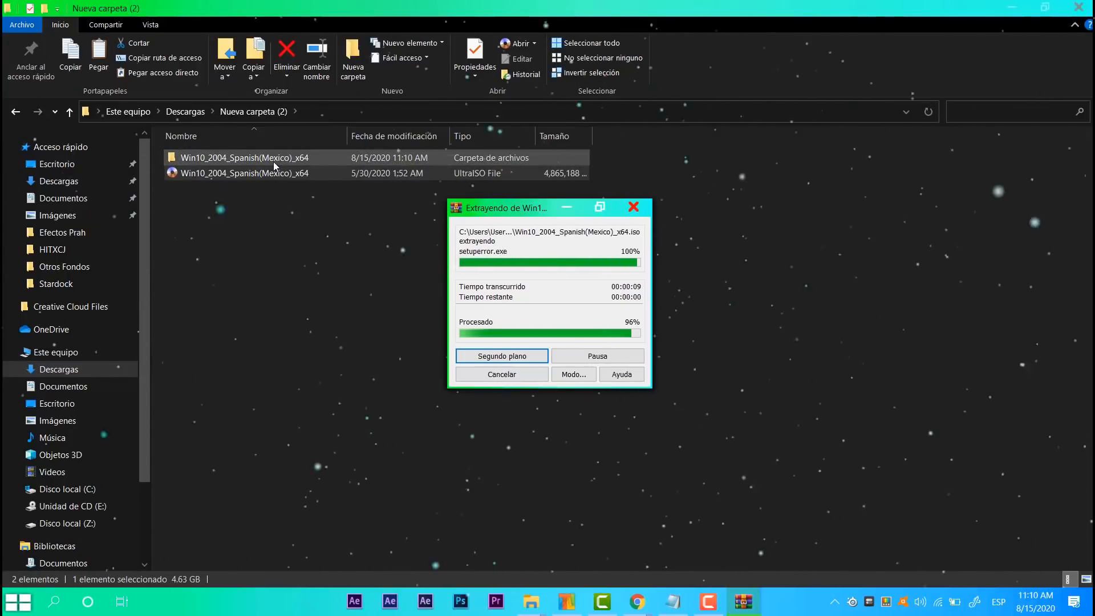
double_click(240, 158)
left_click_drag(304, 314, 164, 155)
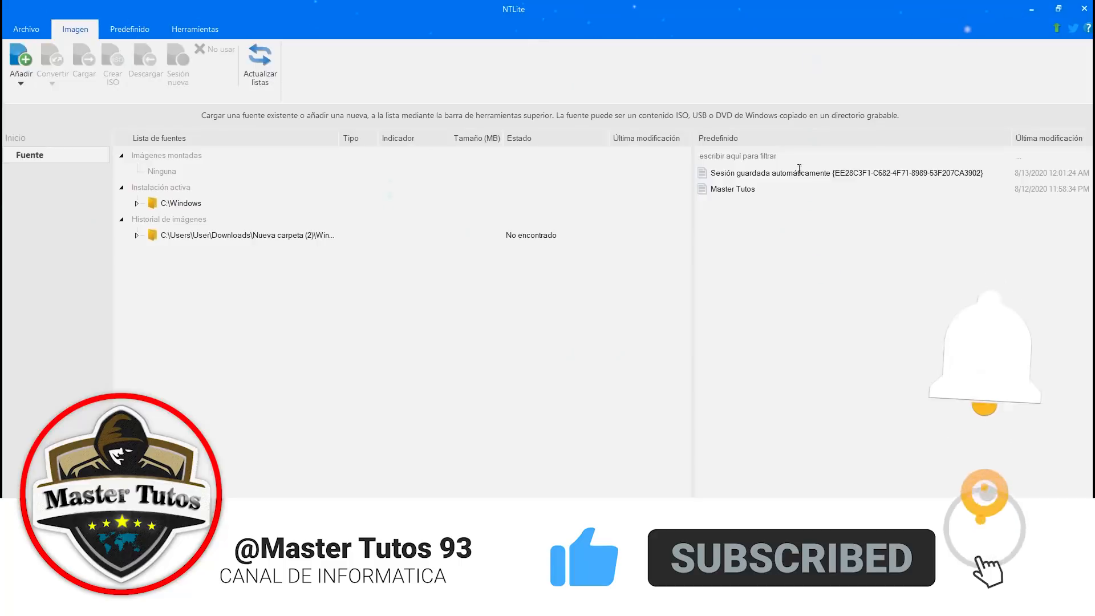
- Add the extracted Win10_2004_Spanish(Mexico)_x64 folder to NTLite as an image directory
left_click(22, 60)
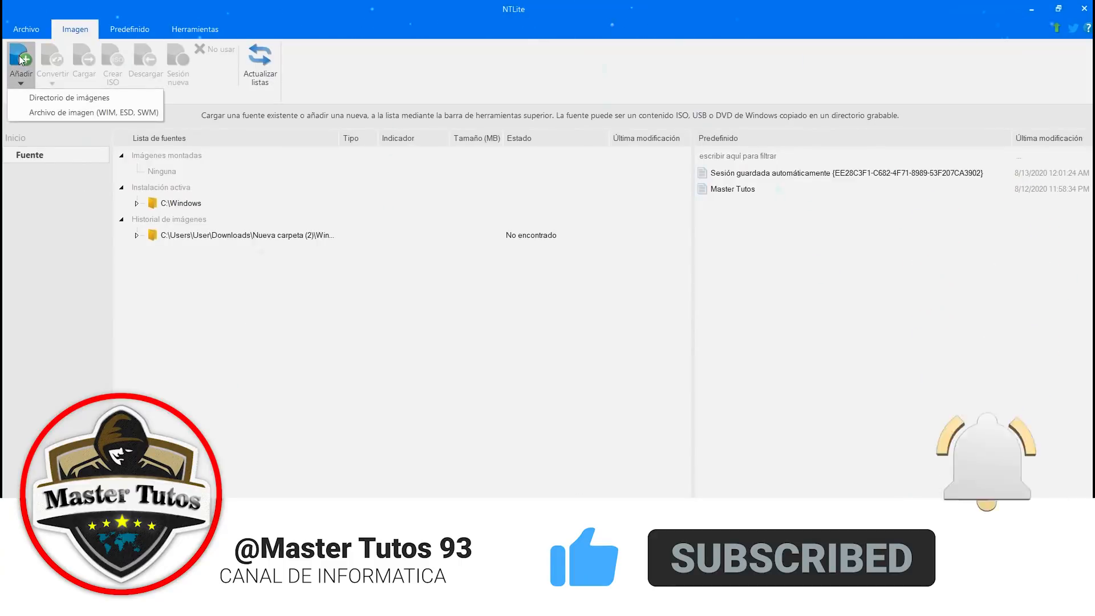
left_click(48, 99)
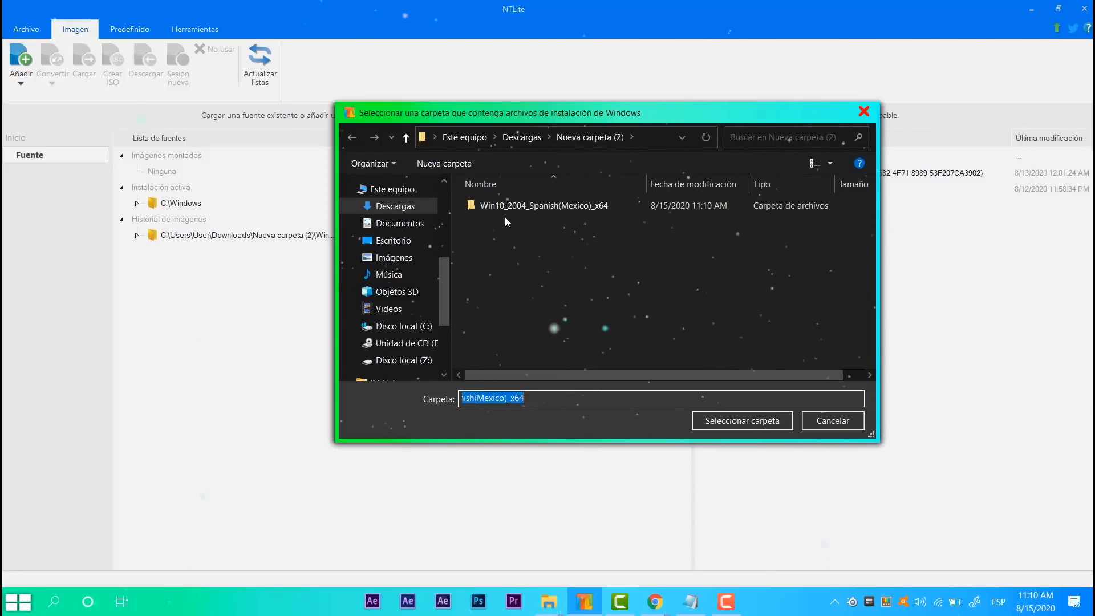
left_click(505, 206)
left_click(735, 421)
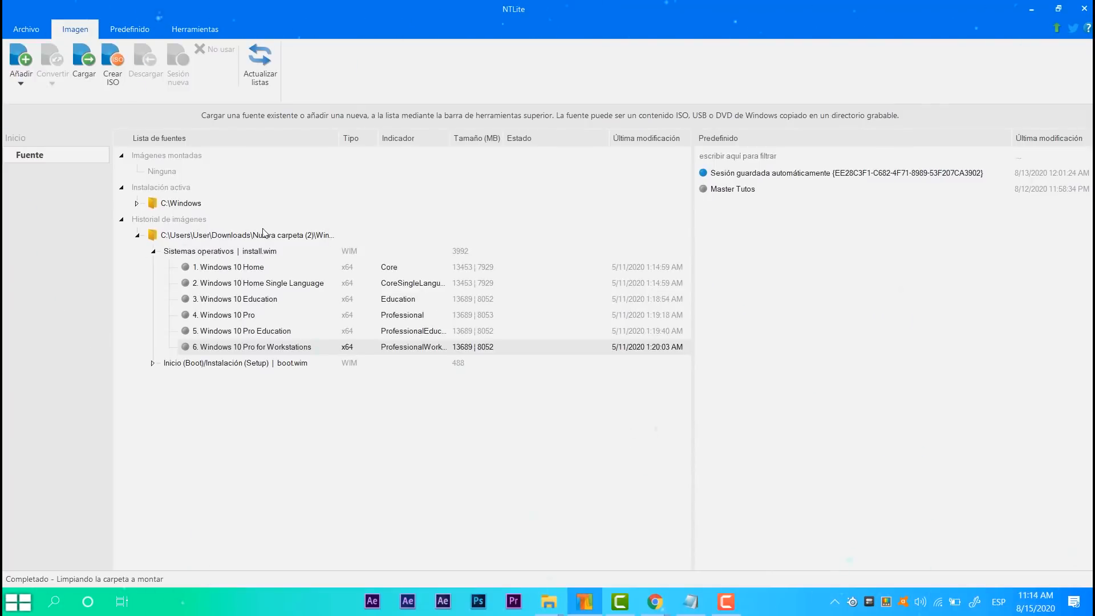
- Delete the Windows 10 Pro for Workstations edition from the install.wim image and confirm the deletion
right_click(254, 348)
right_click(231, 334)
left_click(218, 343)
right_click(218, 344)
left_click(262, 394)
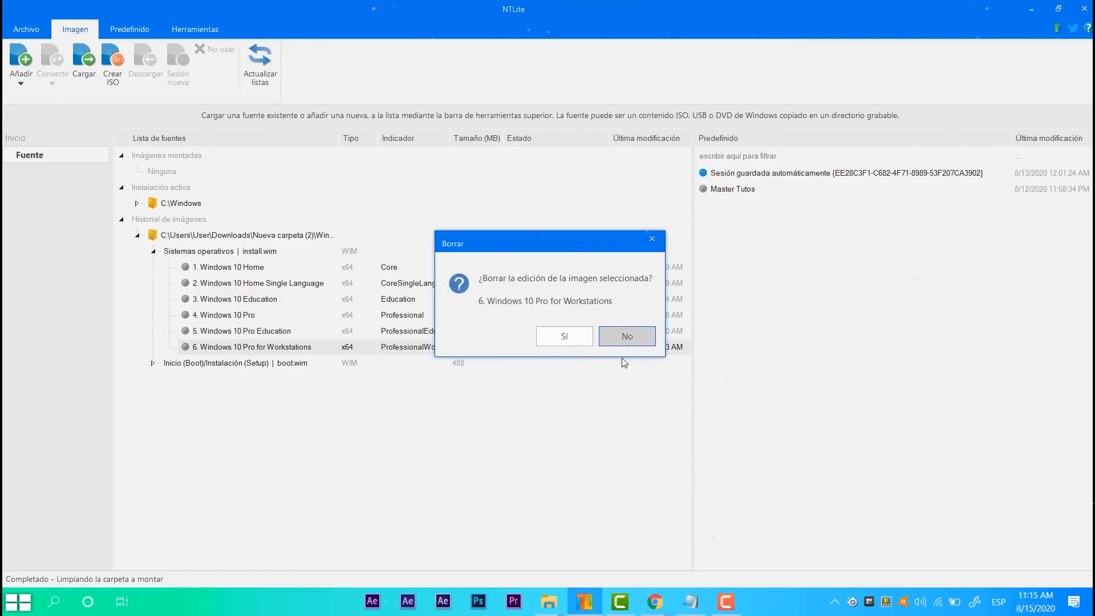
left_click(565, 336)
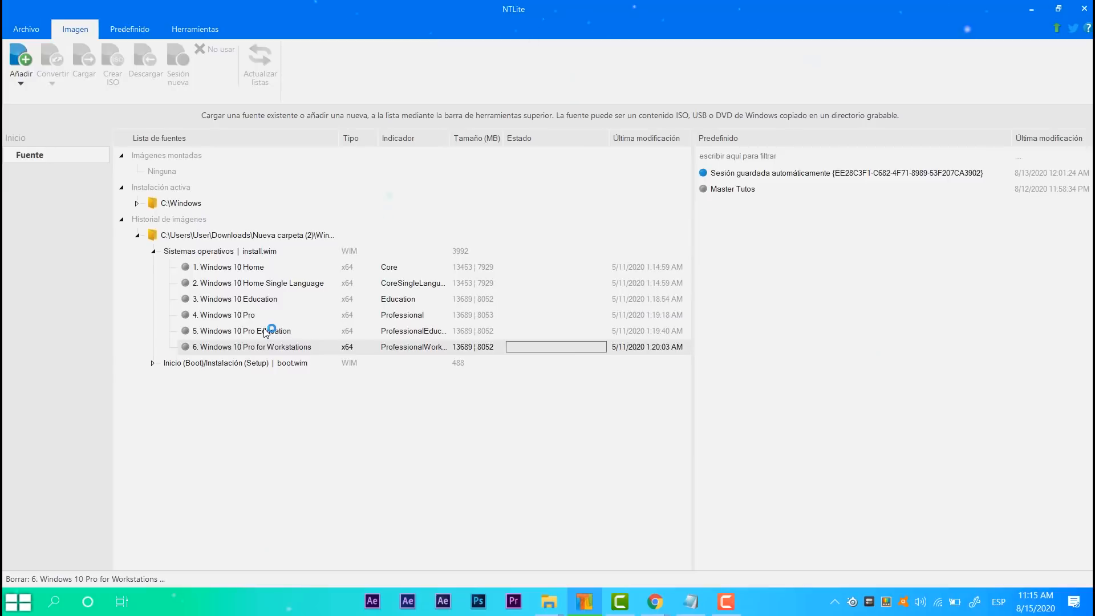
- Delete the Windows 10 Home Single Language edition from the install.wim image and confirm the deletion
left_click(293, 284)
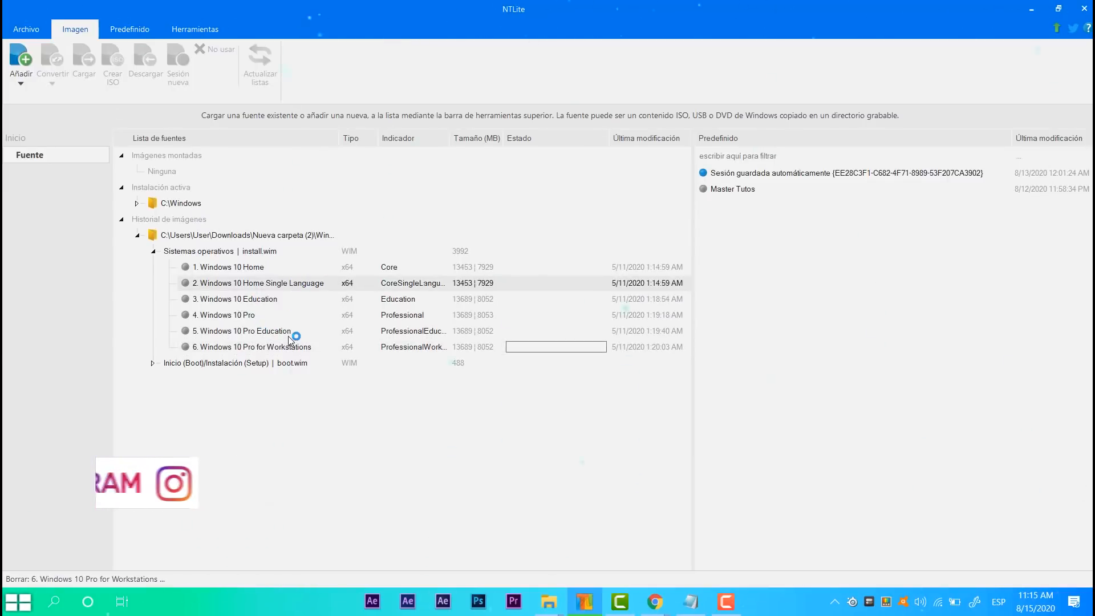
right_click(247, 281)
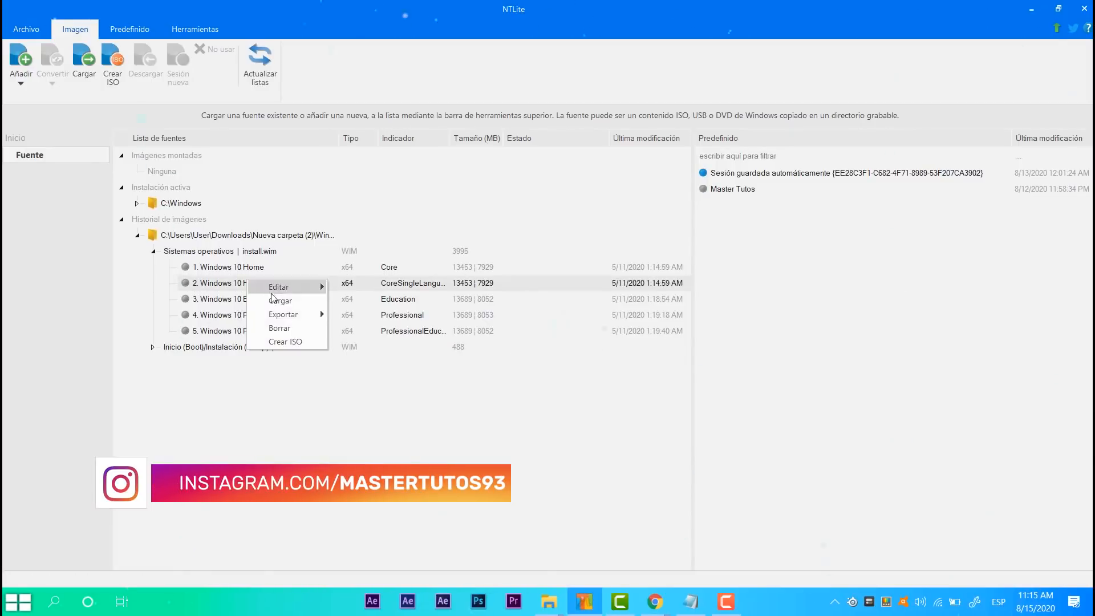
left_click(295, 327)
left_click(564, 338)
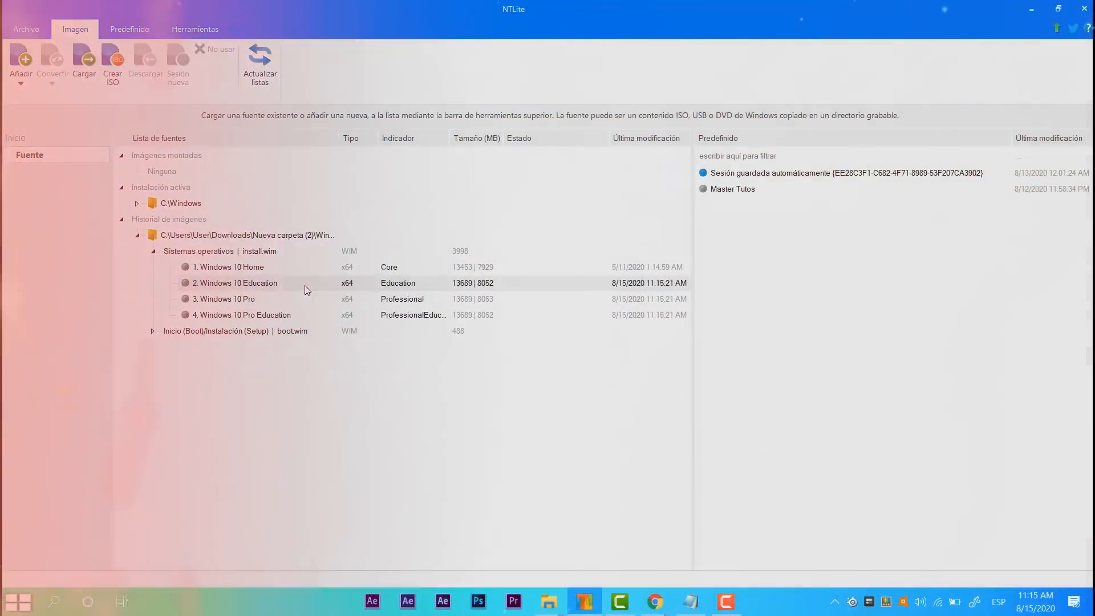
- Delete the Windows 10 Education and Windows 10 Pro Education editions from the install.wim image
right_click(286, 283)
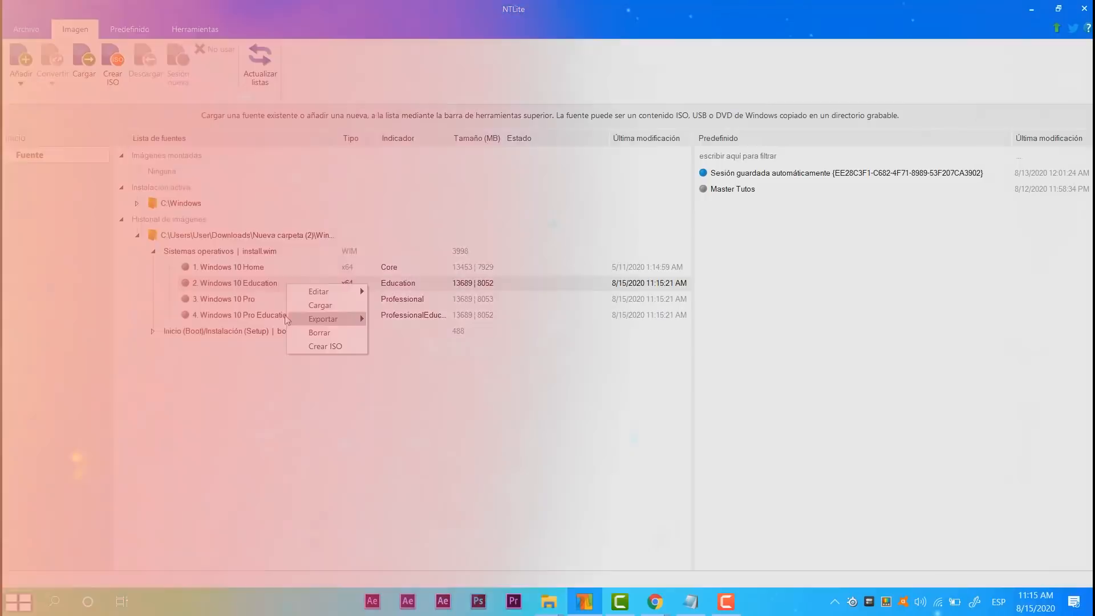
left_click(240, 284)
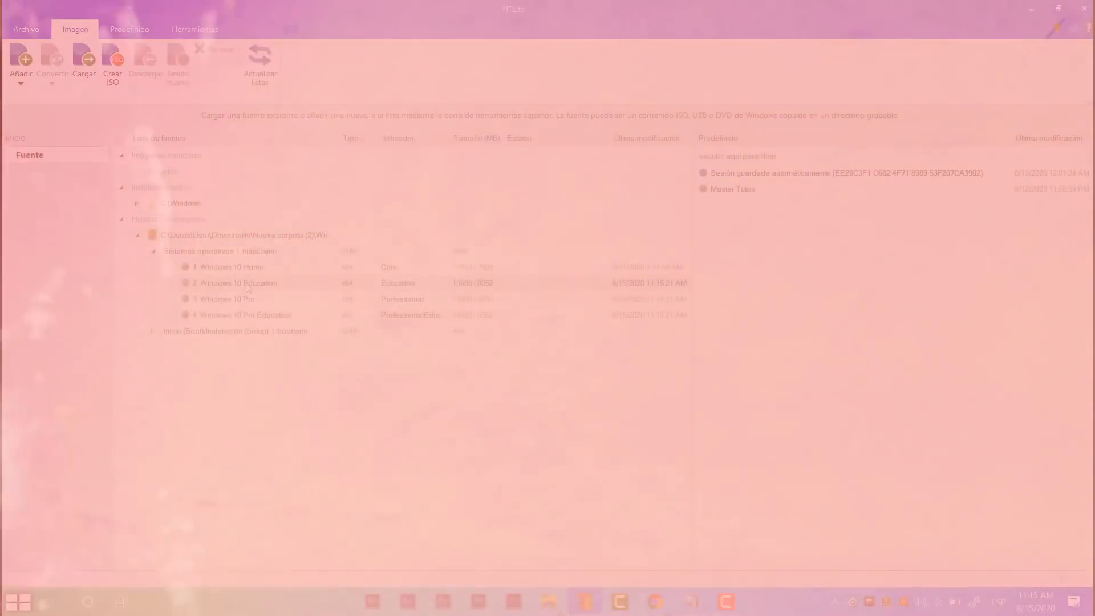
right_click(246, 283)
left_click(297, 329)
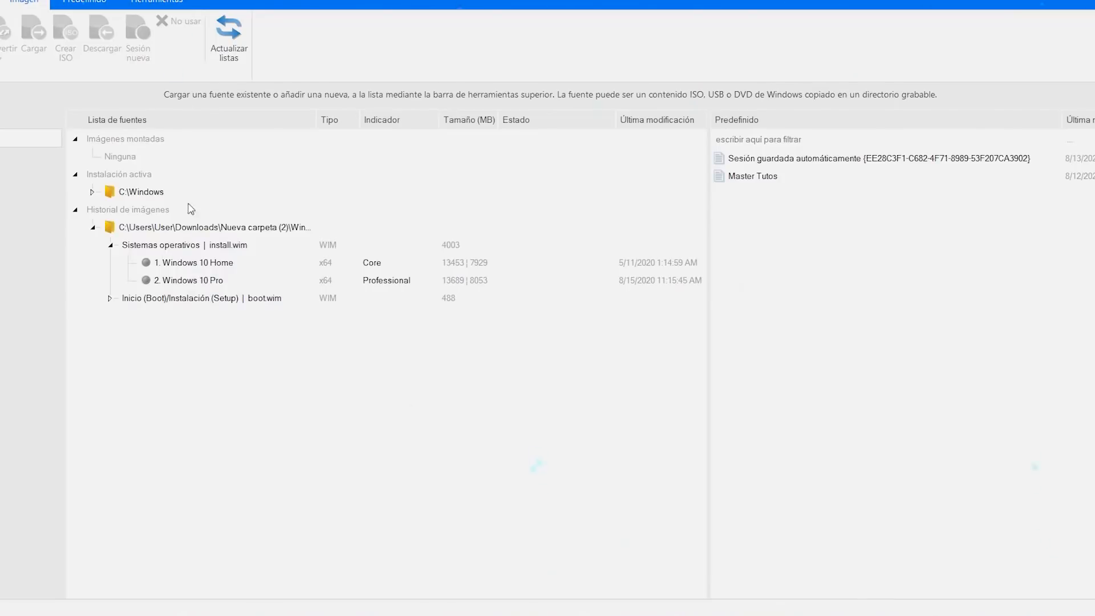
- Load the Windows 10 Home edition and open its component removal list, accepting the warning about deleting Windows components
left_click(217, 265)
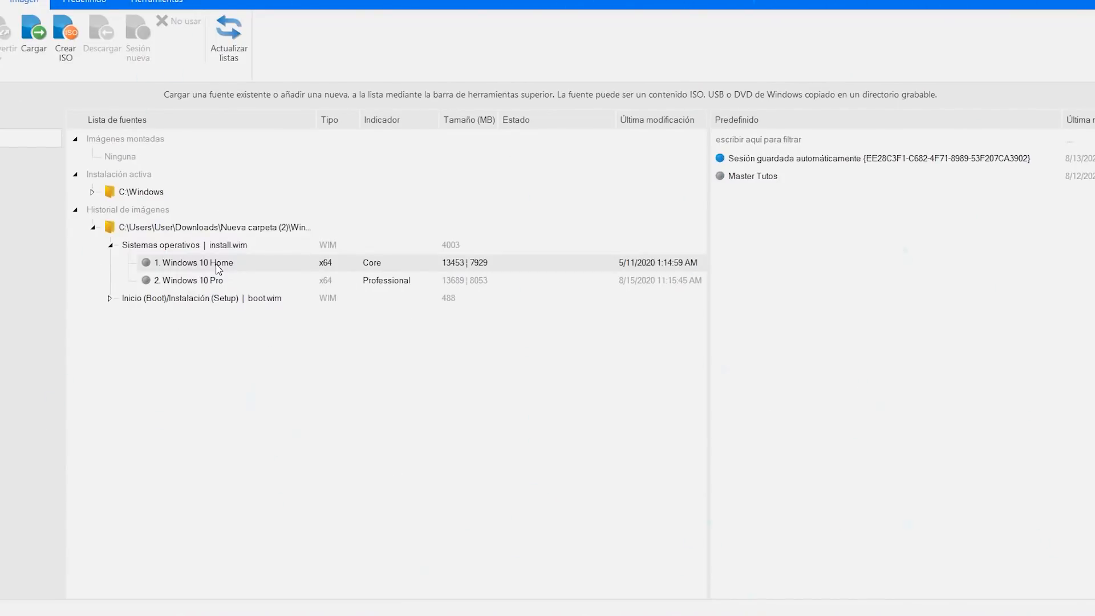
double_click(218, 265)
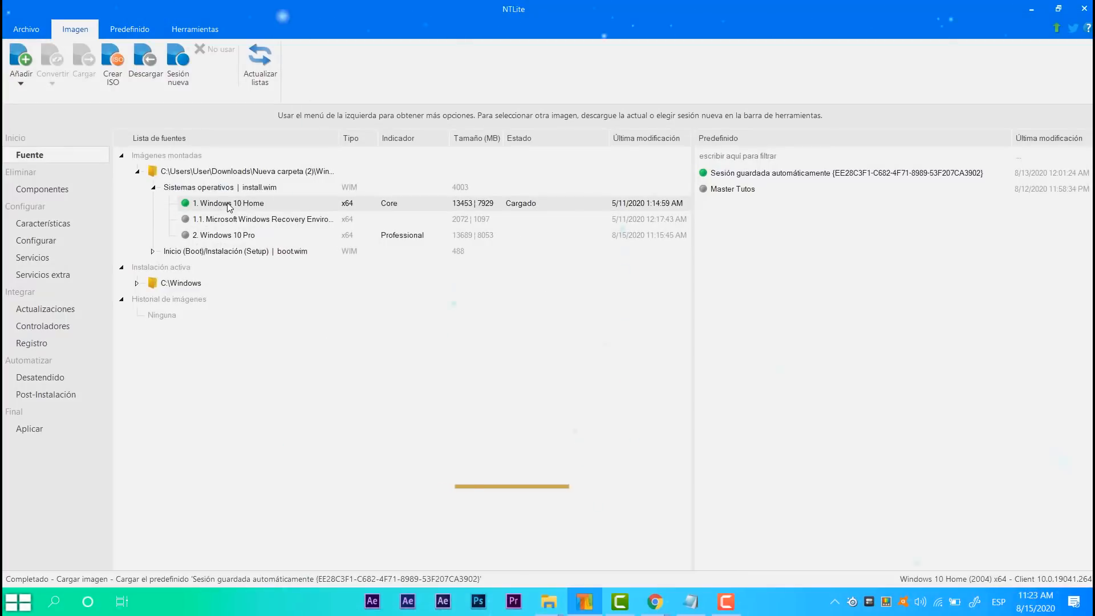
left_click(40, 189)
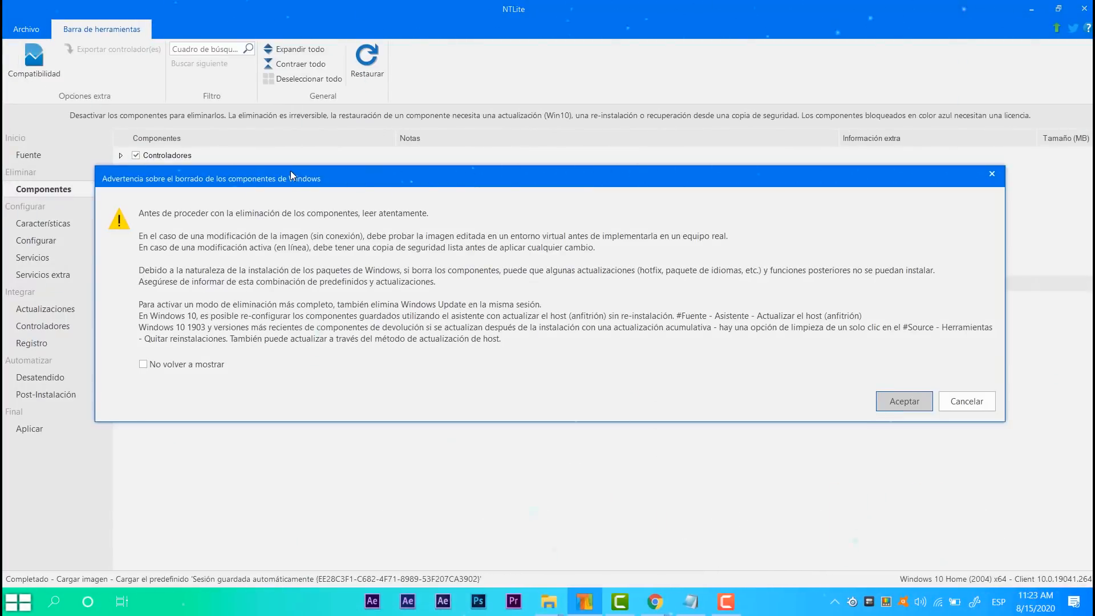
left_click_drag(290, 169, 292, 168)
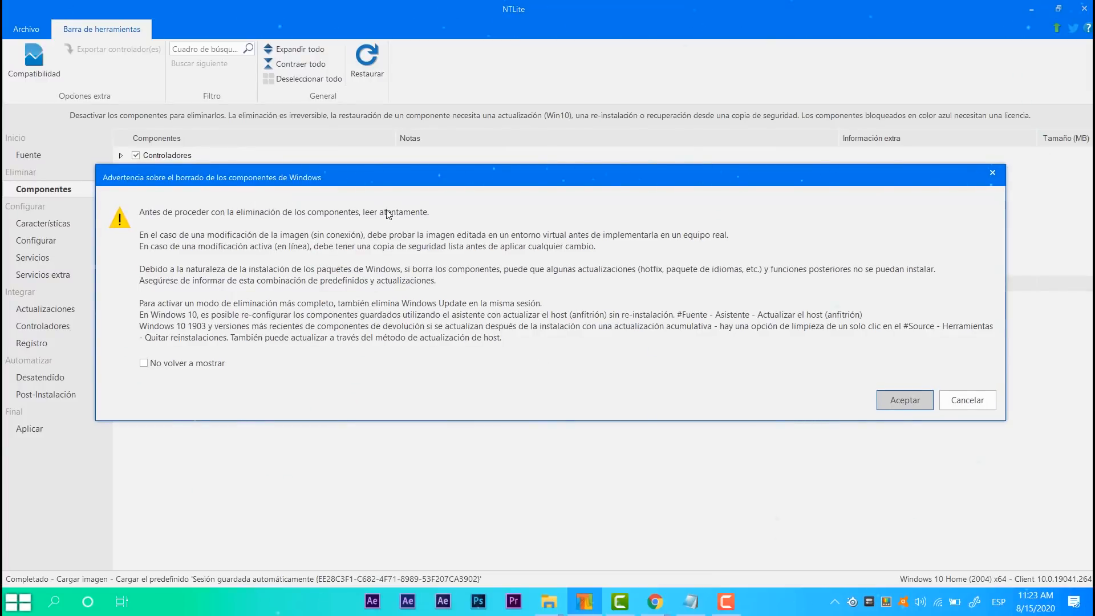
left_click(904, 401)
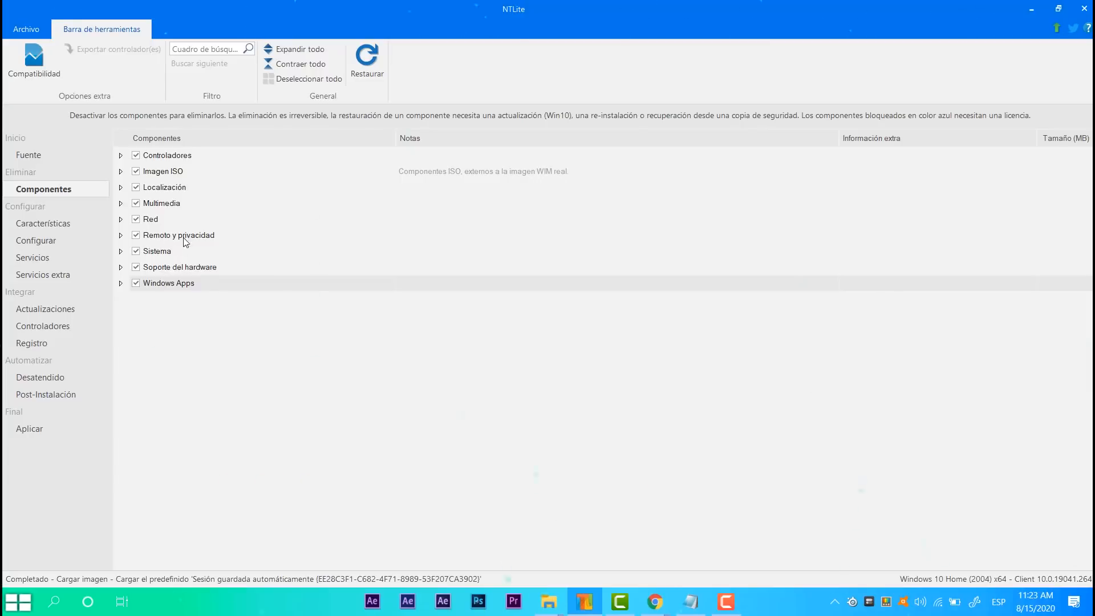
- Deselect Alarms and App Xbox in the Apps group of Windows Apps, including the Xbox components that depend on it
left_click(122, 283)
scroll(245, 319, "down", 1)
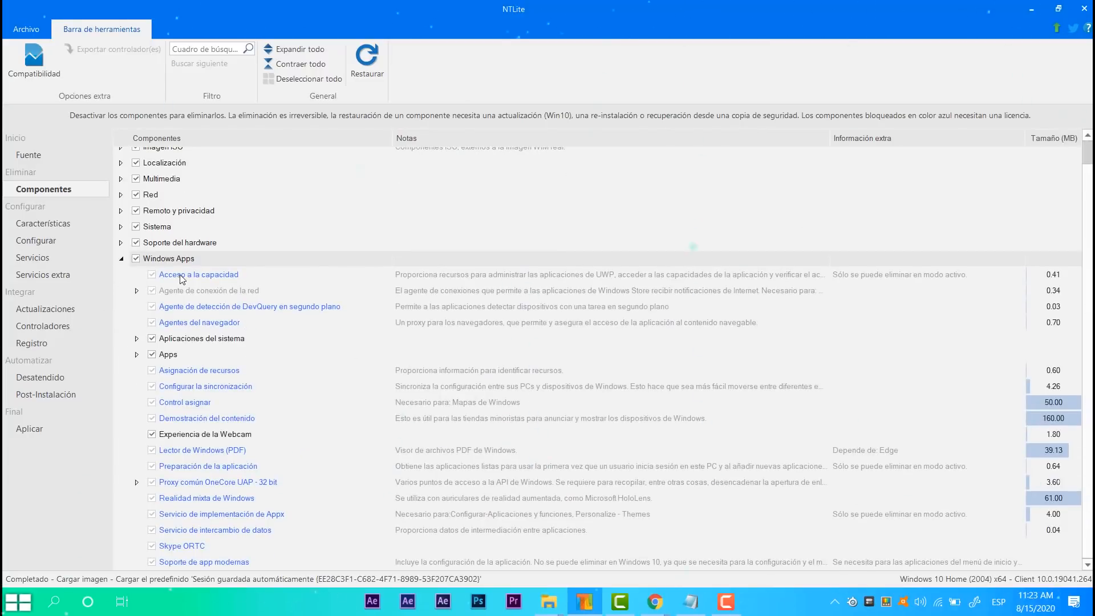
left_click(137, 354)
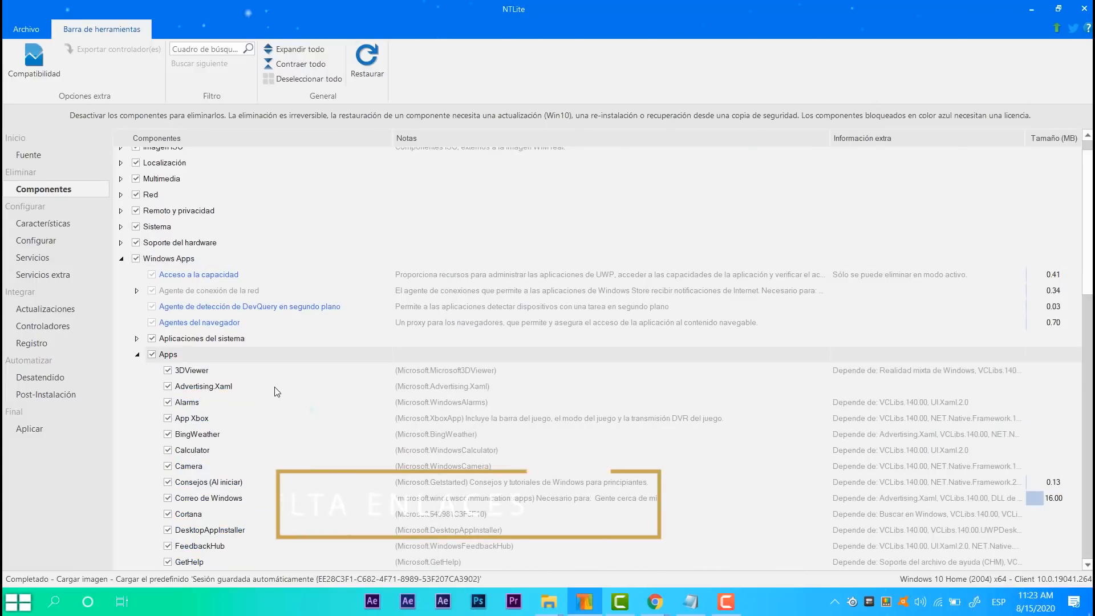
scroll(282, 345, "down", 2)
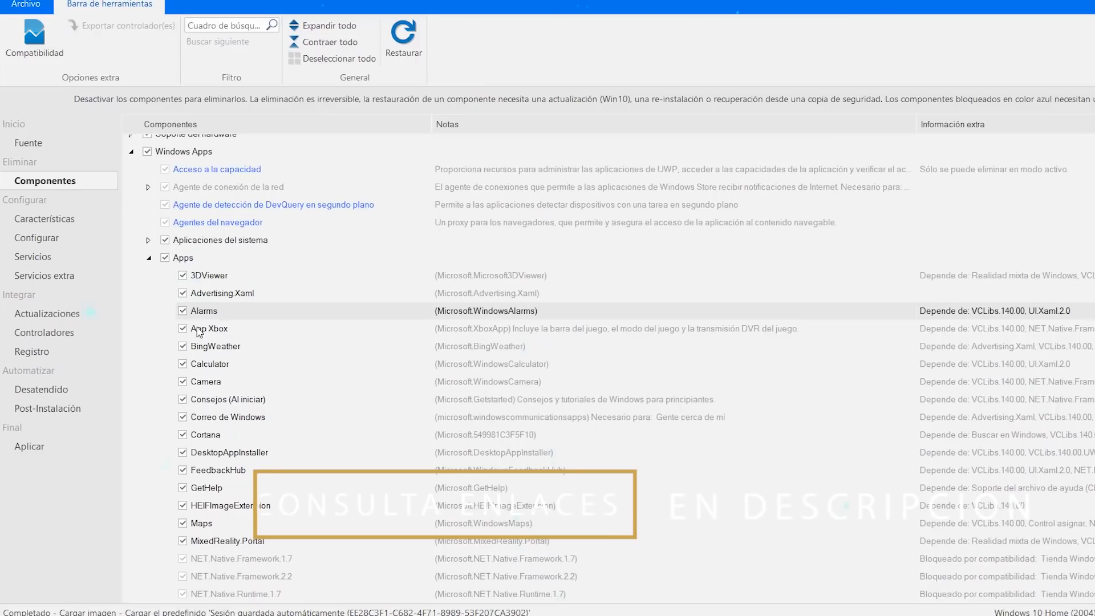
left_click(182, 311)
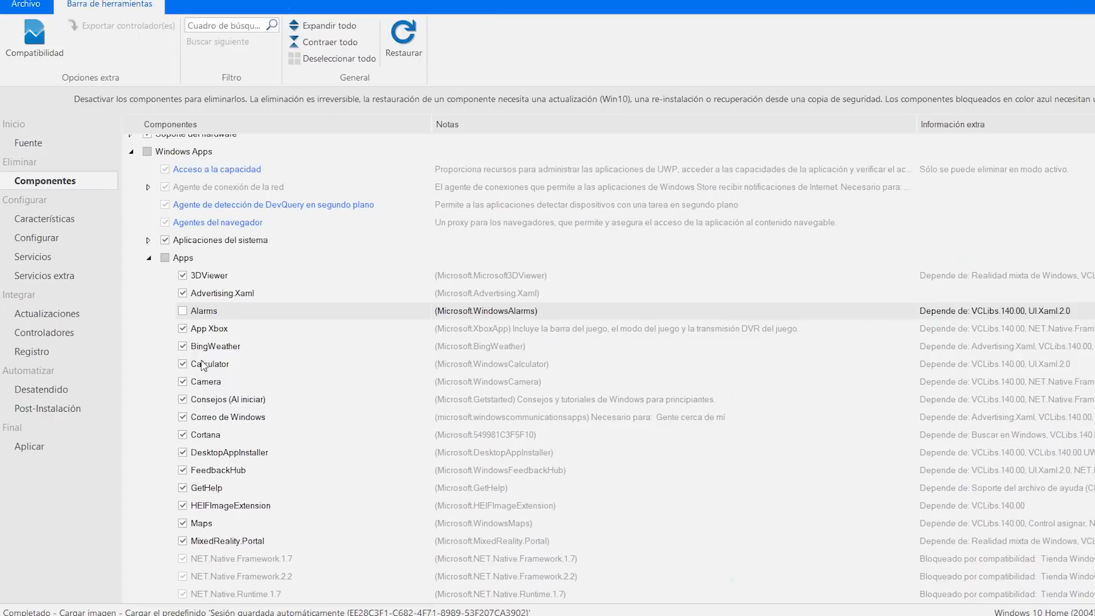
left_click(182, 329)
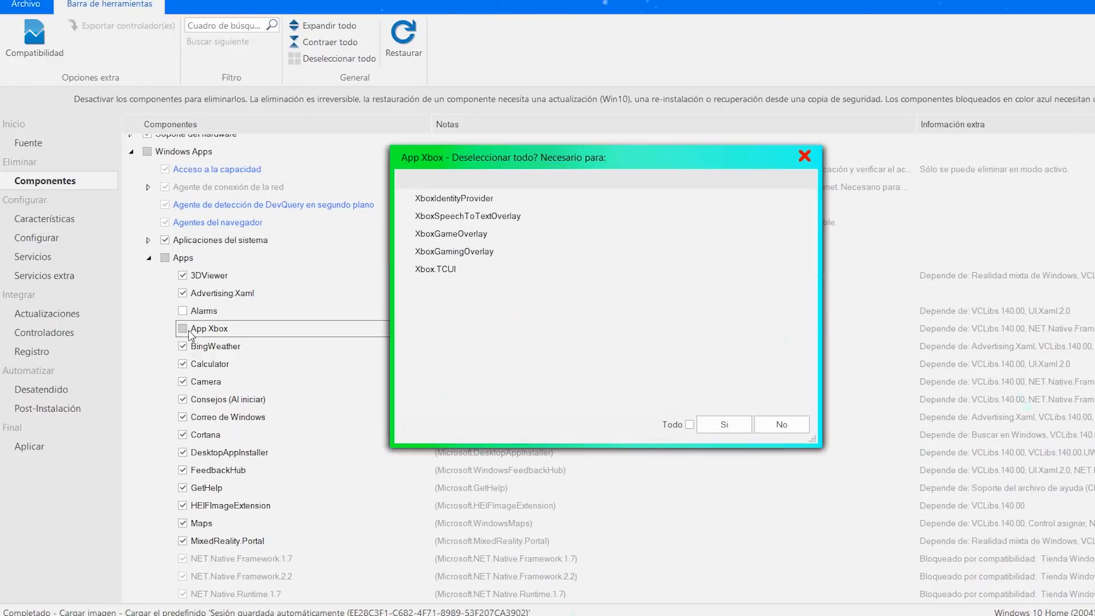
left_click(720, 423)
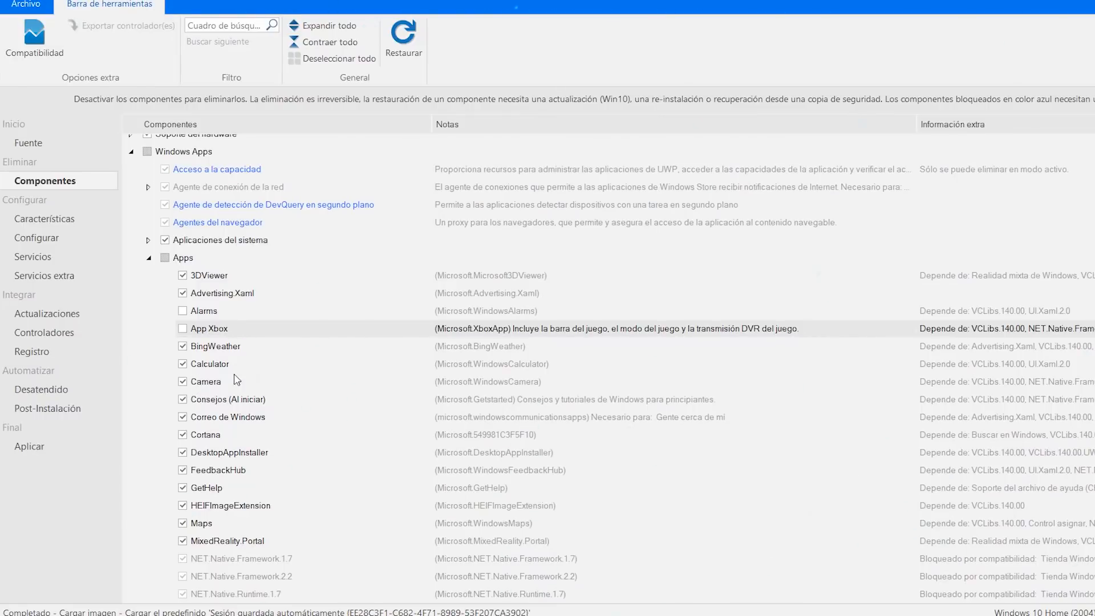
- Deselect OfficeHub, Office.OneNote, SkypeApp and Servicio Wallet in the Apps group so they are removed from the image
scroll(237, 380, "down", 3)
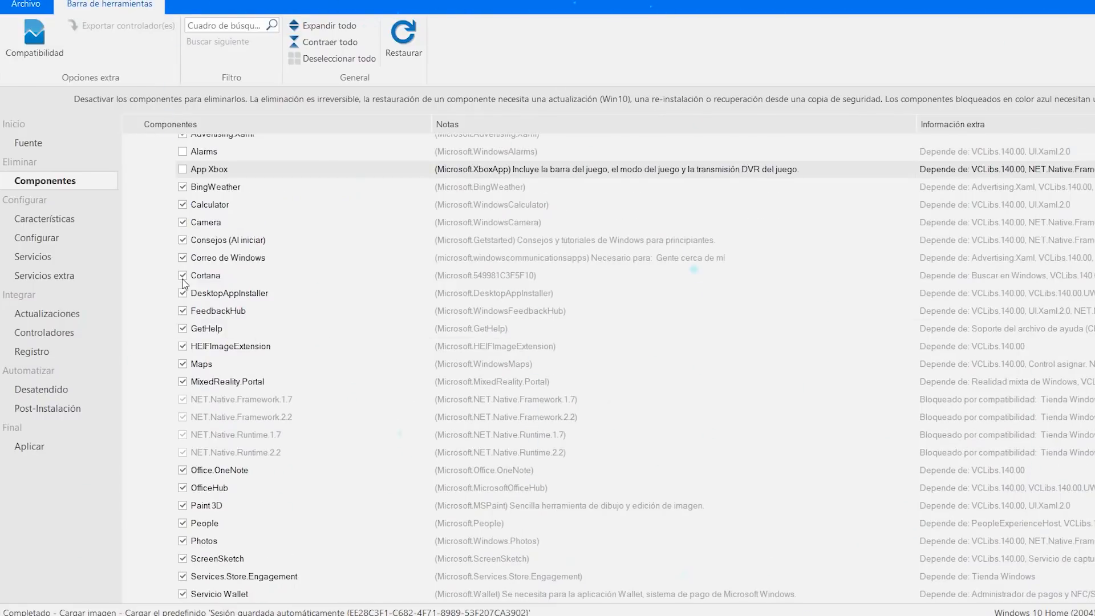
scroll(226, 345, "down", 3)
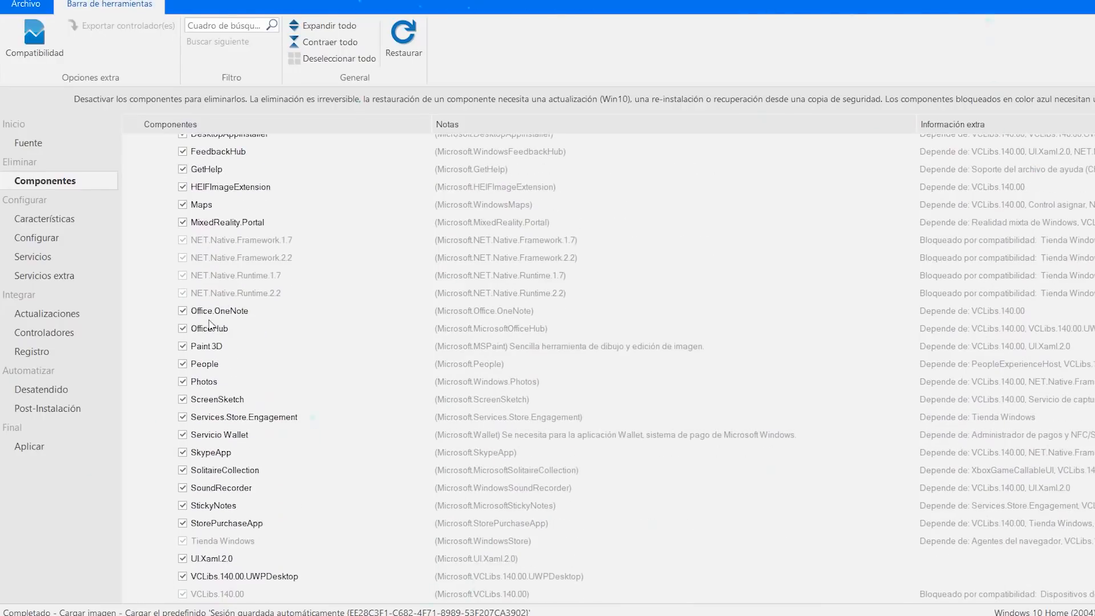
left_click(183, 329)
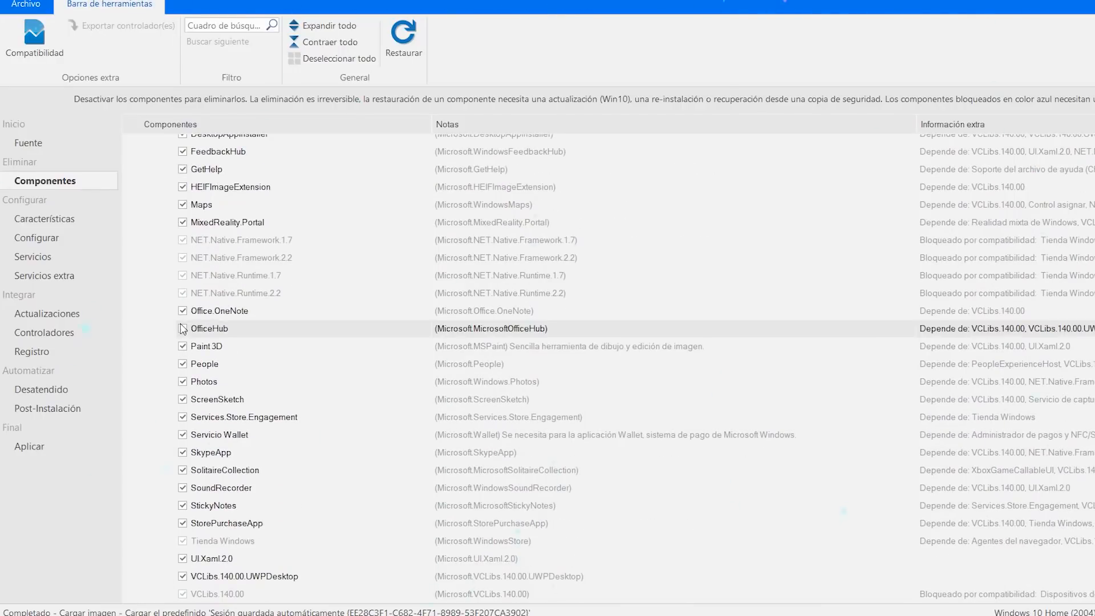
left_click(182, 311)
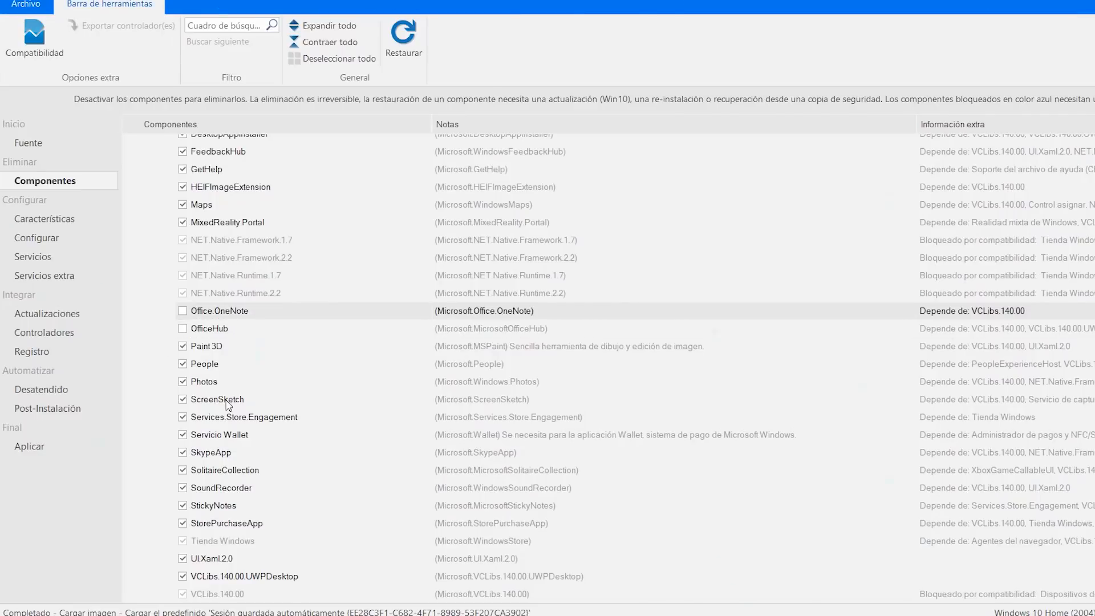
scroll(214, 399, "down", 2)
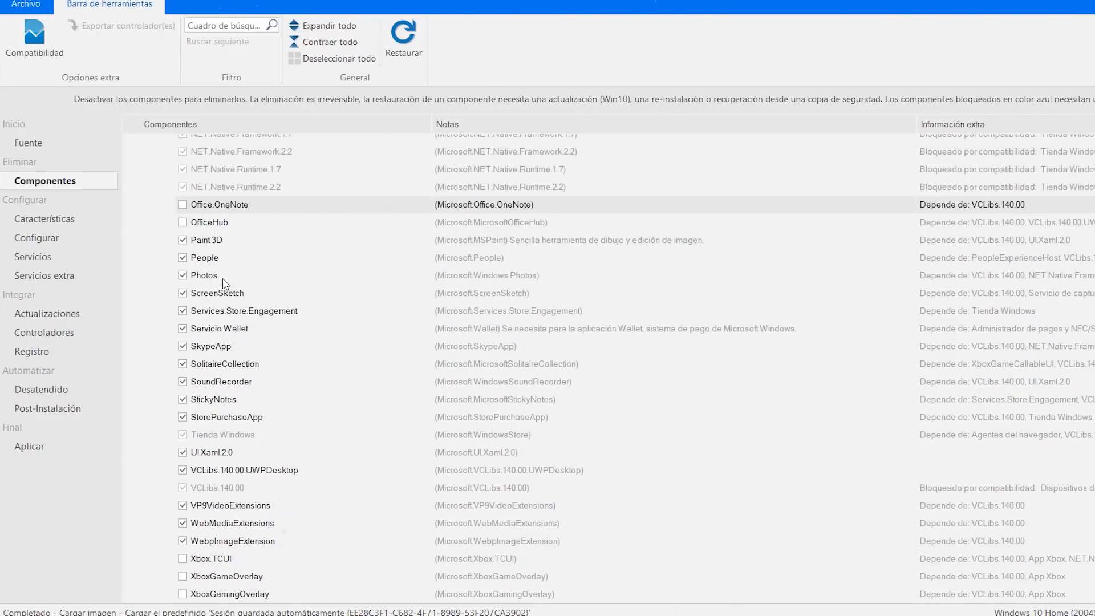
scroll(253, 329, "down", 1)
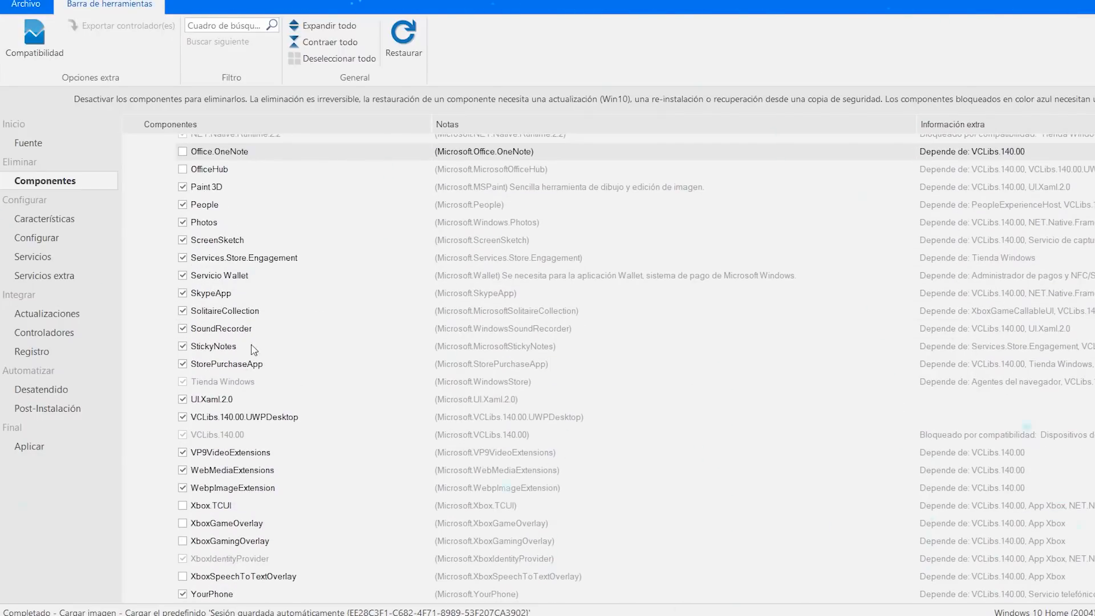
left_click(183, 294)
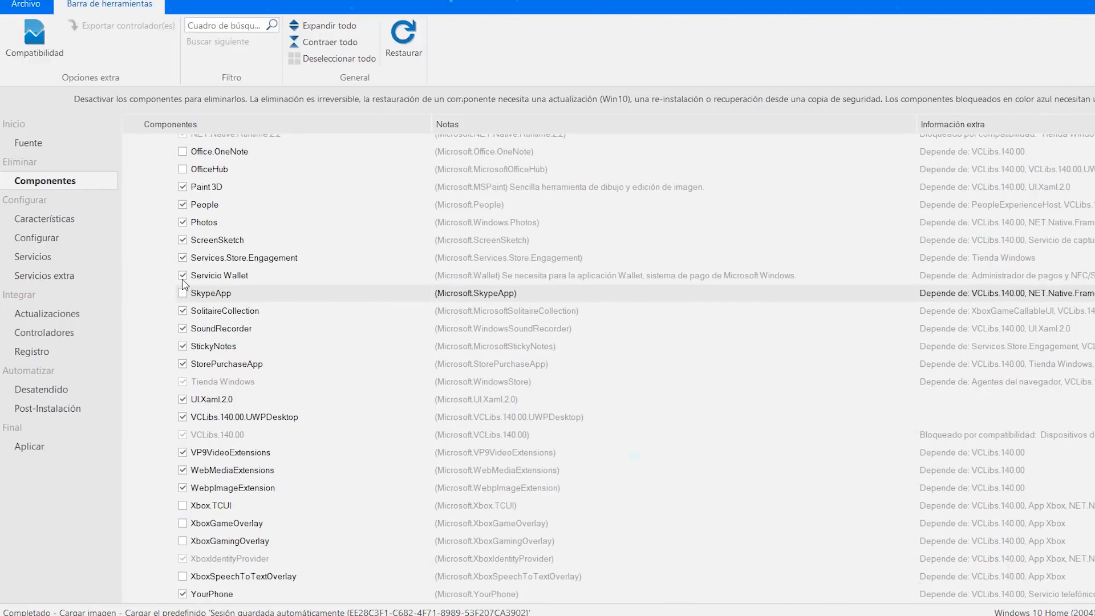
left_click(182, 276)
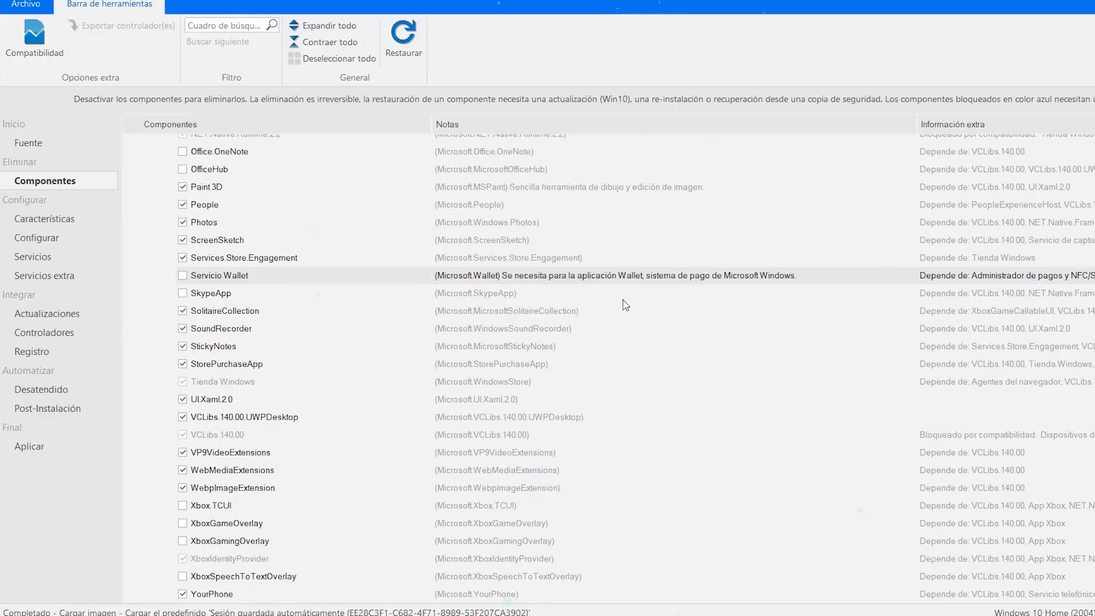
- Review the selected and deselected entries throughout the Apps group of the component list
scroll(258, 343, "down", 2)
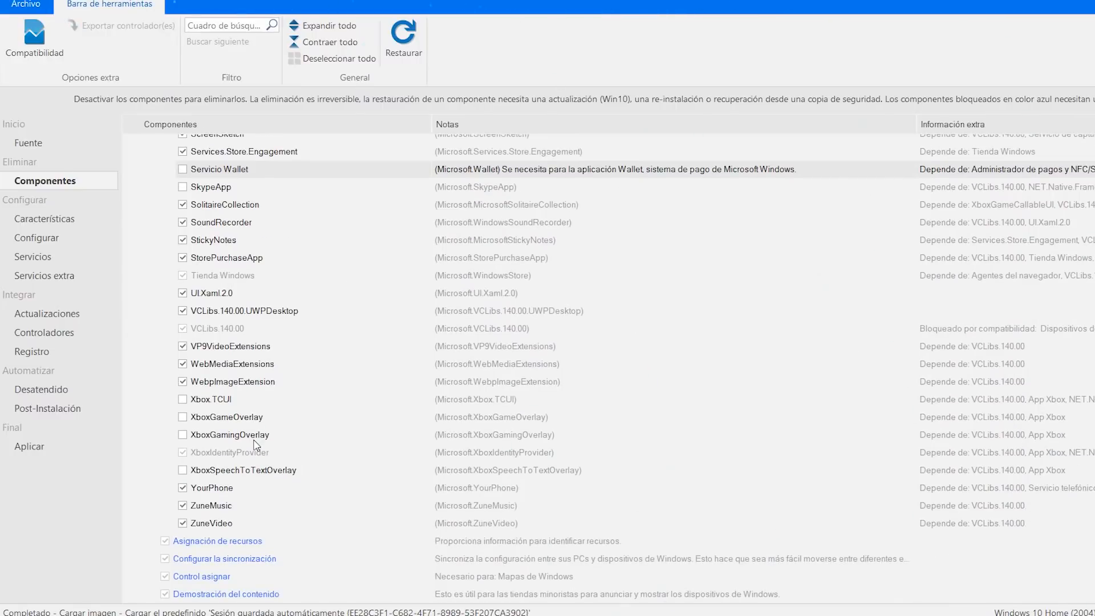
scroll(192, 302, "up", 4)
scroll(228, 399, "down", 4)
scroll(531, 201, "up", 3)
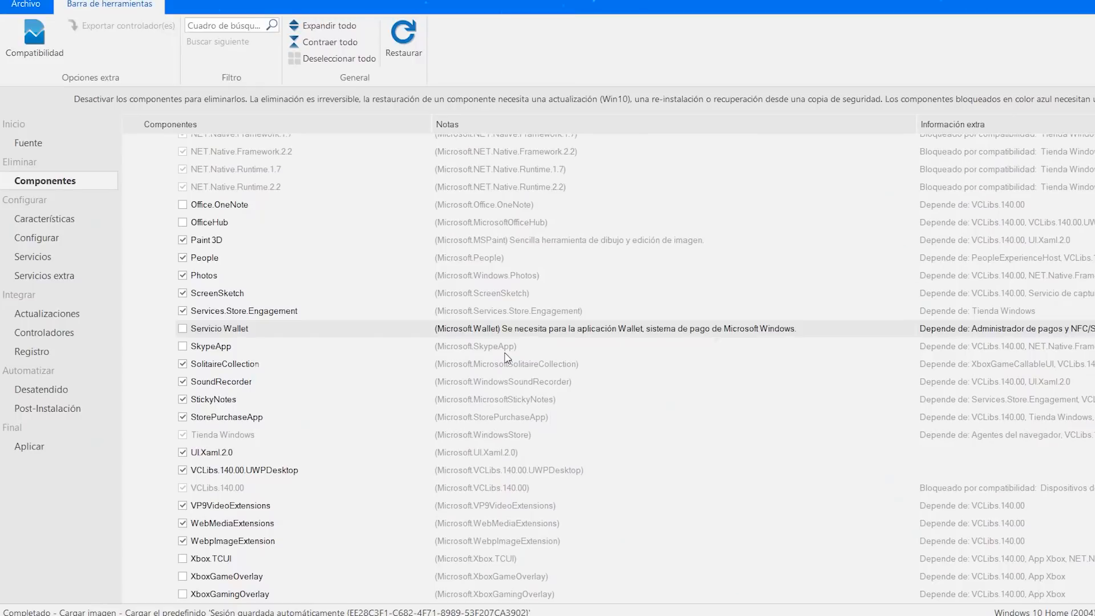
scroll(505, 358, "down", 2)
scroll(504, 357, "up", 4)
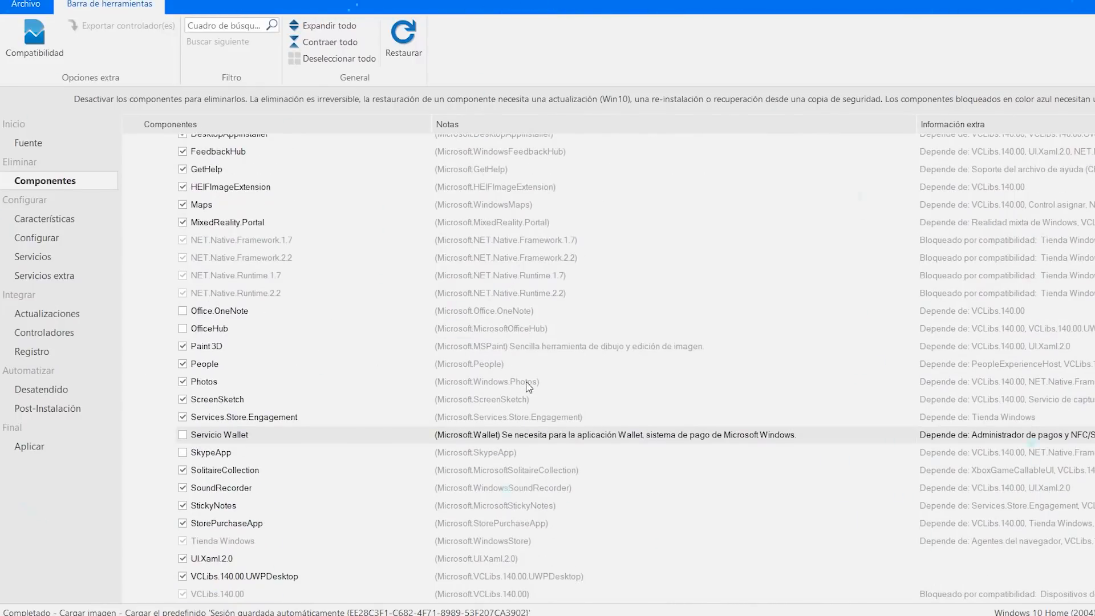
scroll(530, 388, "down", 6)
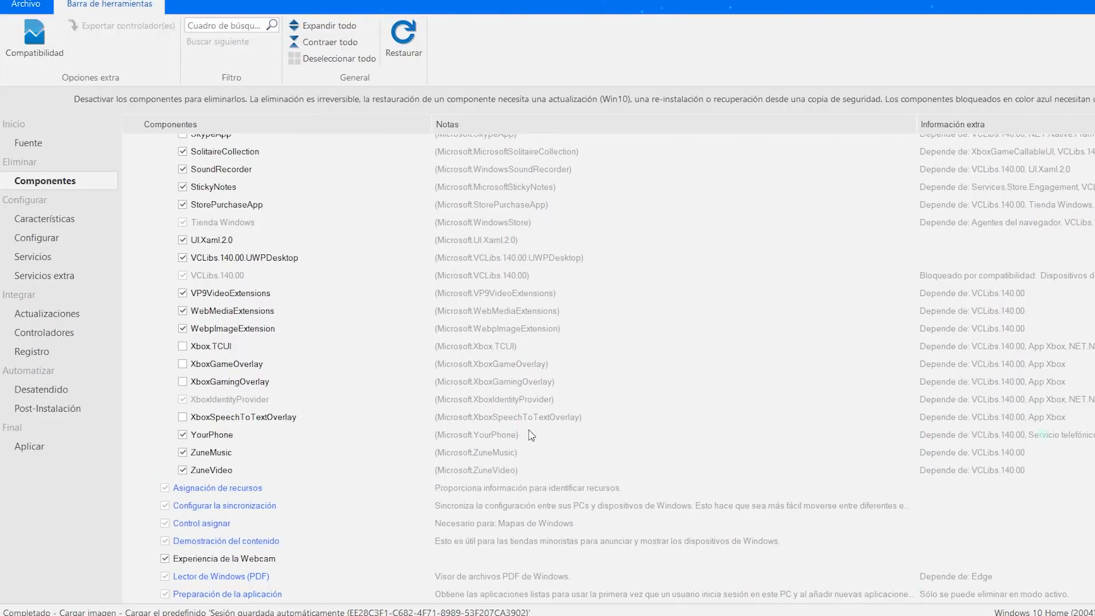
scroll(272, 479, "up", 5)
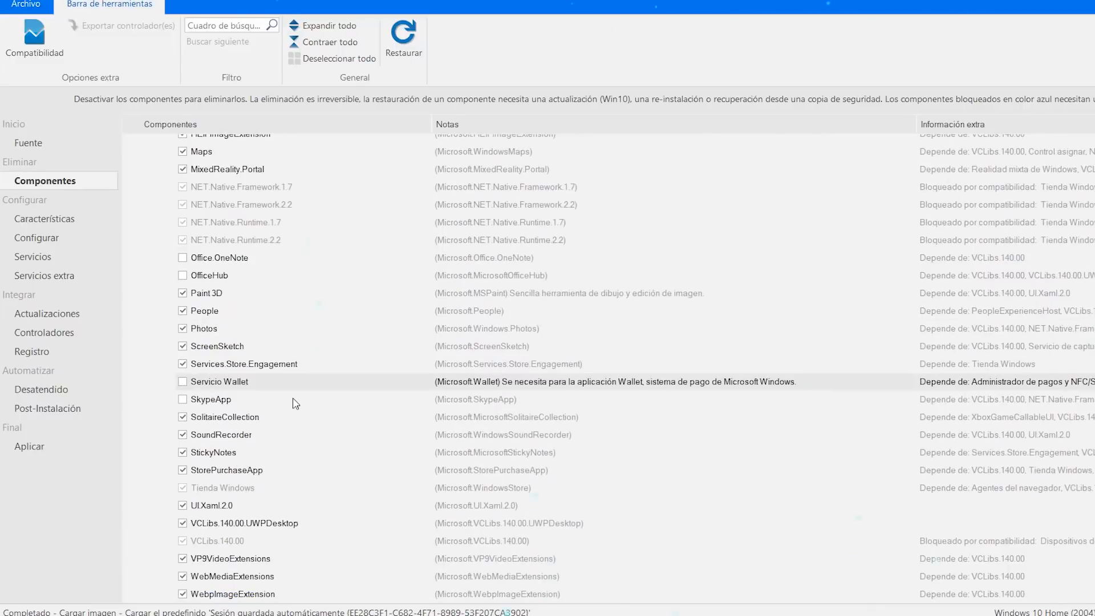
scroll(295, 403, "up", 3)
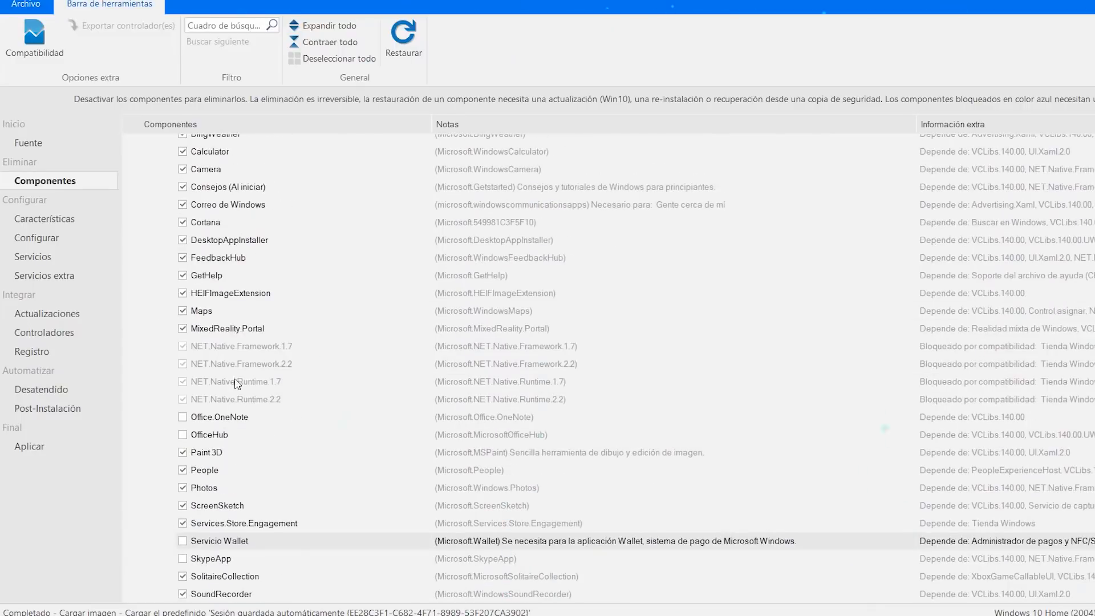
- Open the Windows features list, expand Legacy Components and the SMB 1.0/CIFS file sharing compatibility, and review which features are enabled
left_click(43, 220)
left_click(131, 252)
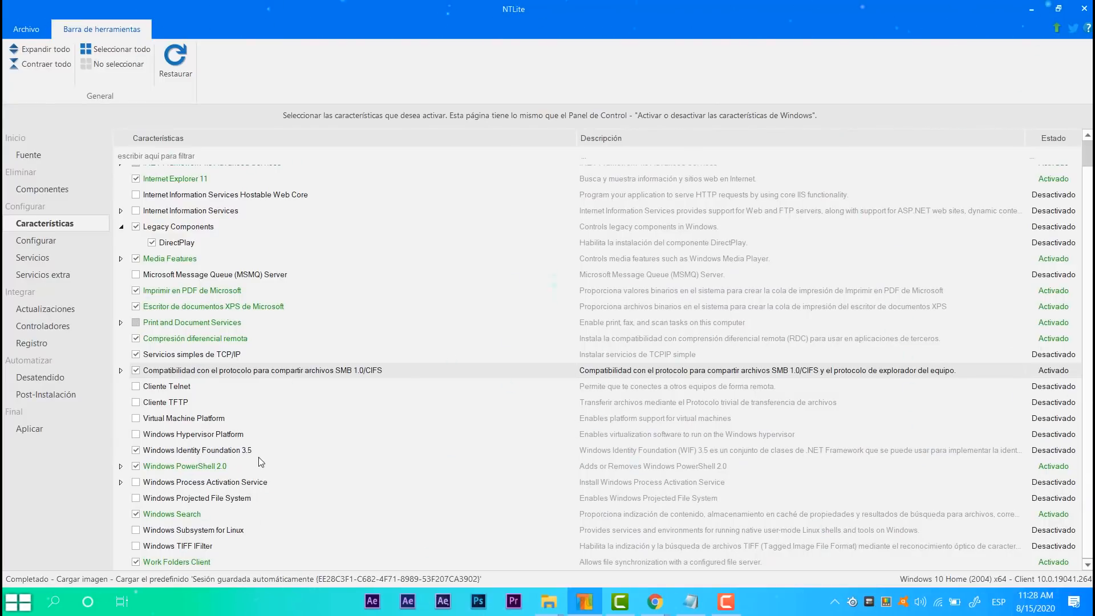
left_click(120, 371)
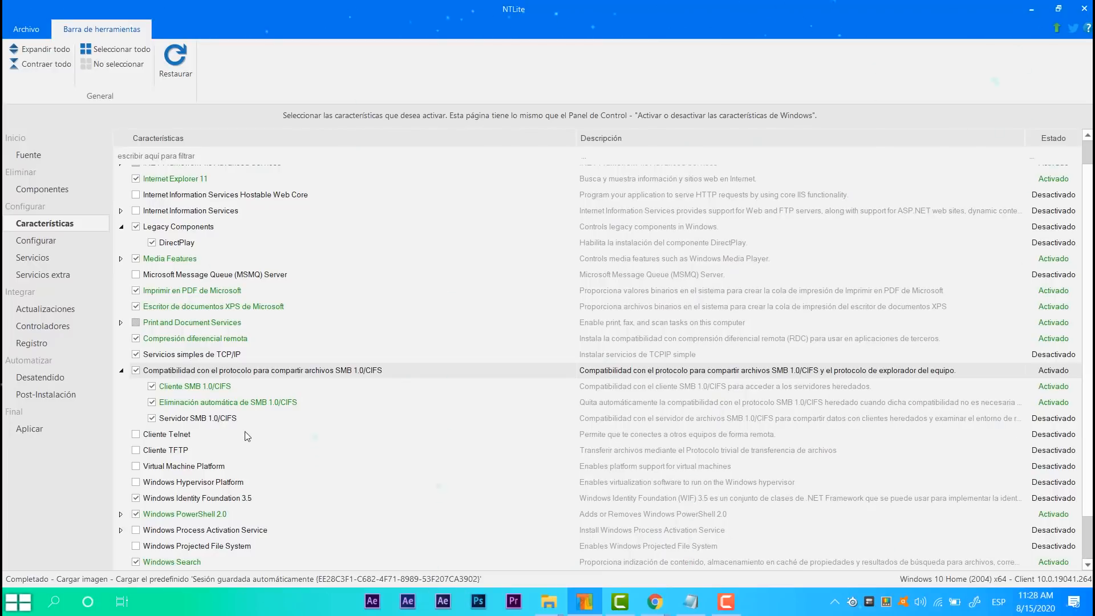
scroll(192, 303, "up", 2)
scroll(193, 306, "down", 3)
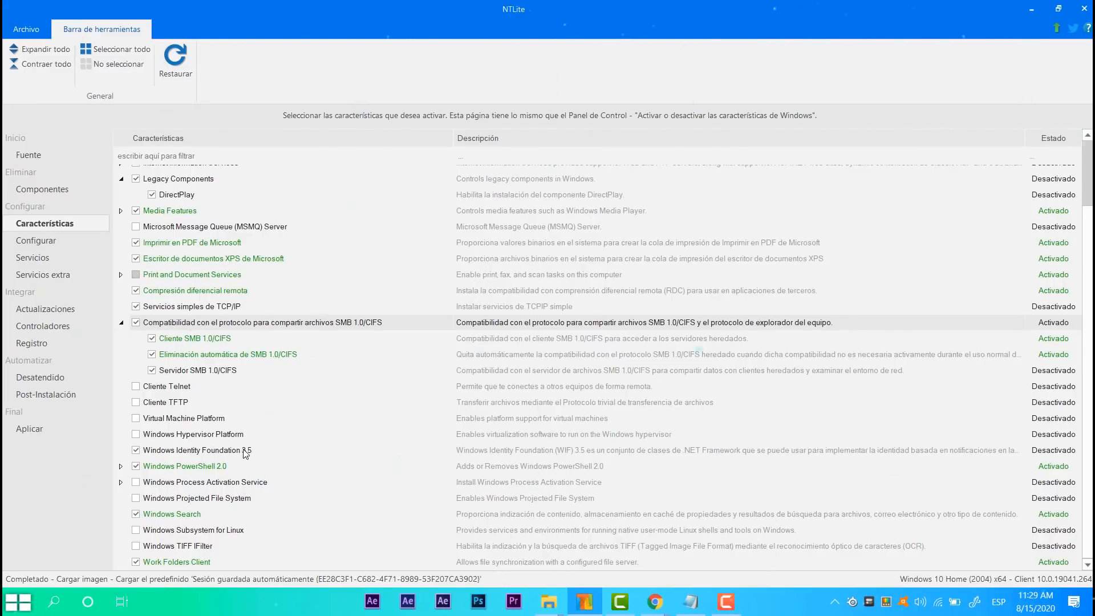
scroll(245, 453, "up", 2)
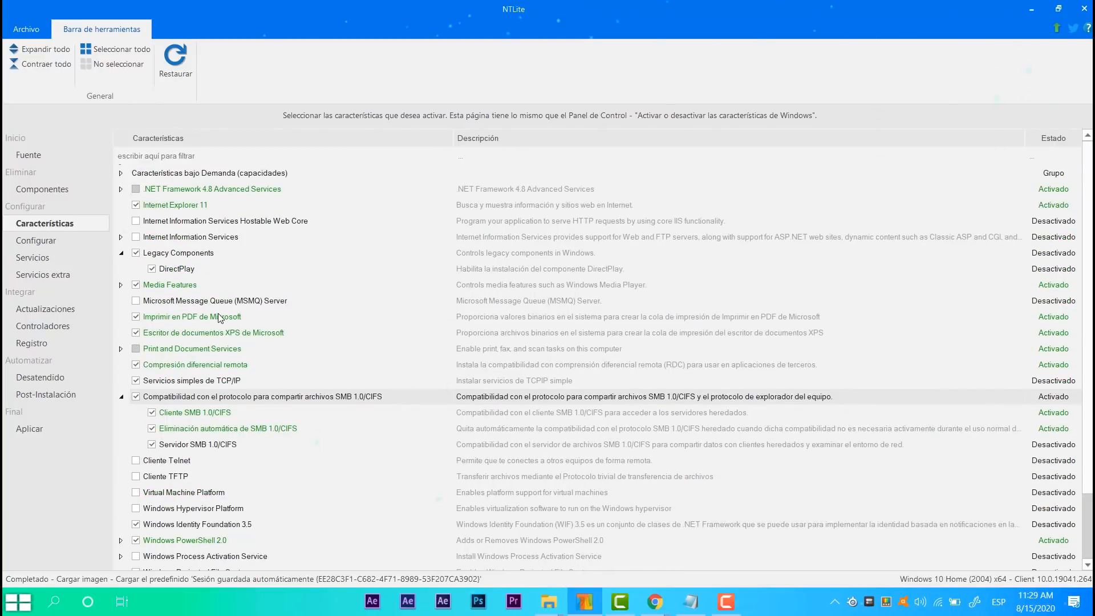
- Check which of the remaining Windows features are enabled, from Legacy Components down to Work Folders Client
scroll(219, 318, "down", 2)
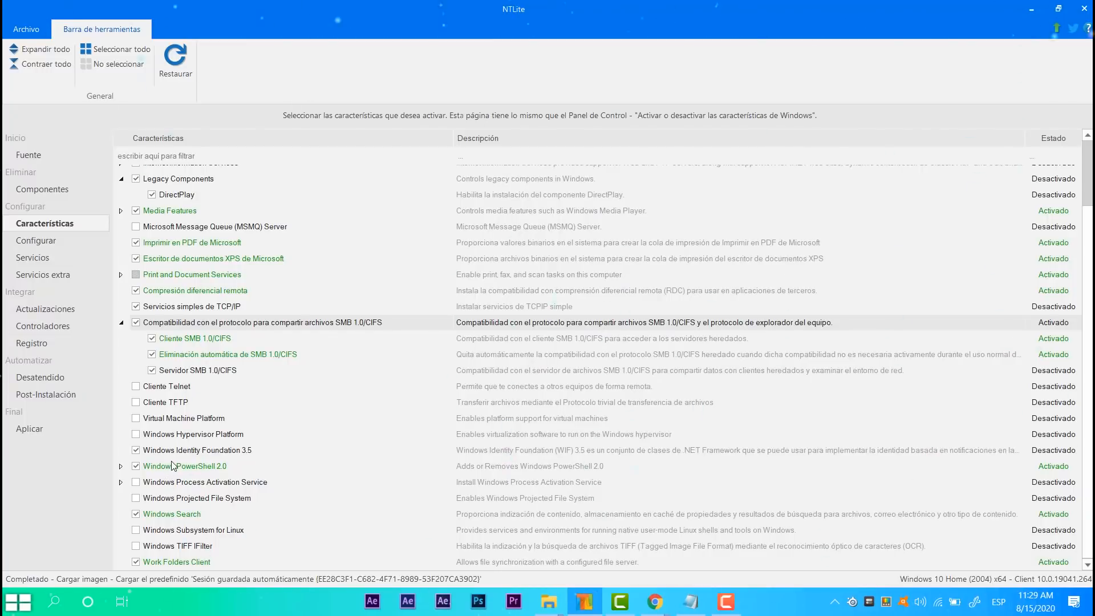
scroll(156, 227, "up", 1)
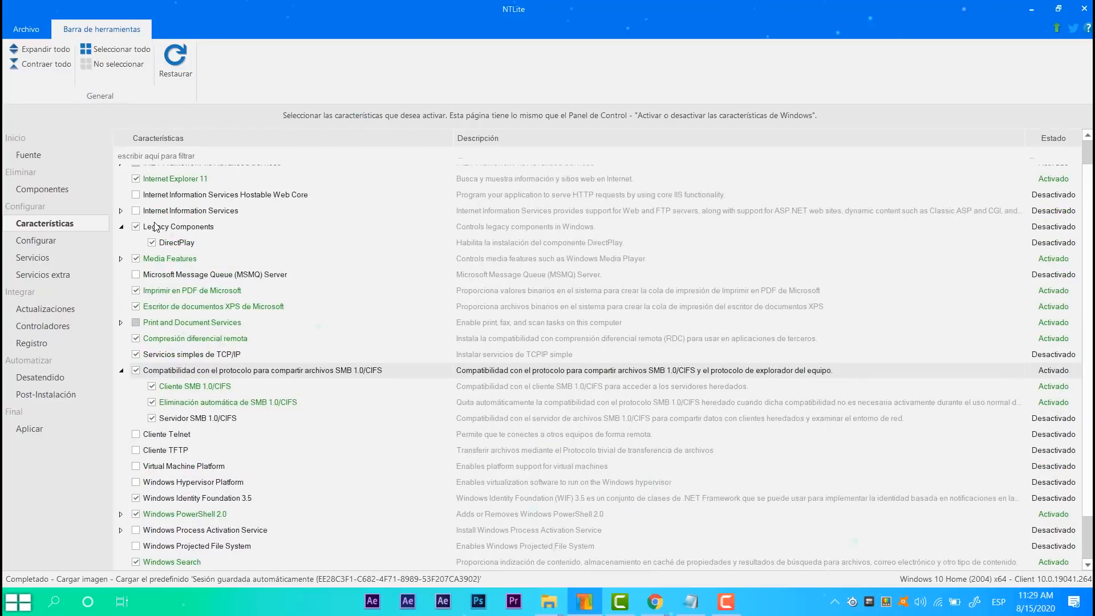
scroll(202, 389, "down", 1)
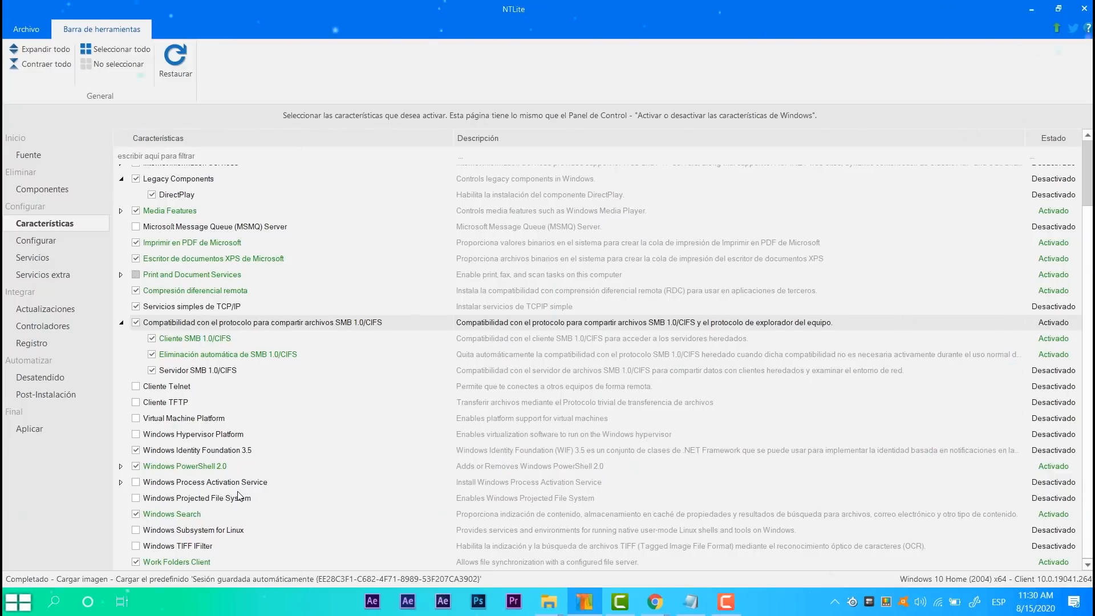
- Open the Configurar settings page, expand the Privacidad group and look through its options
left_click(51, 240)
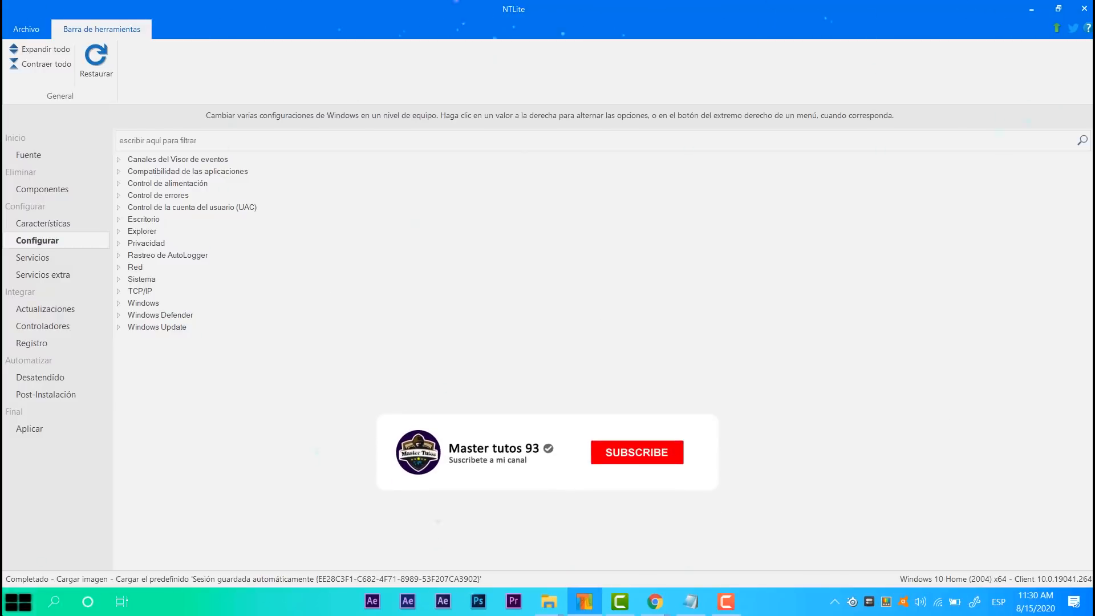
key("super")
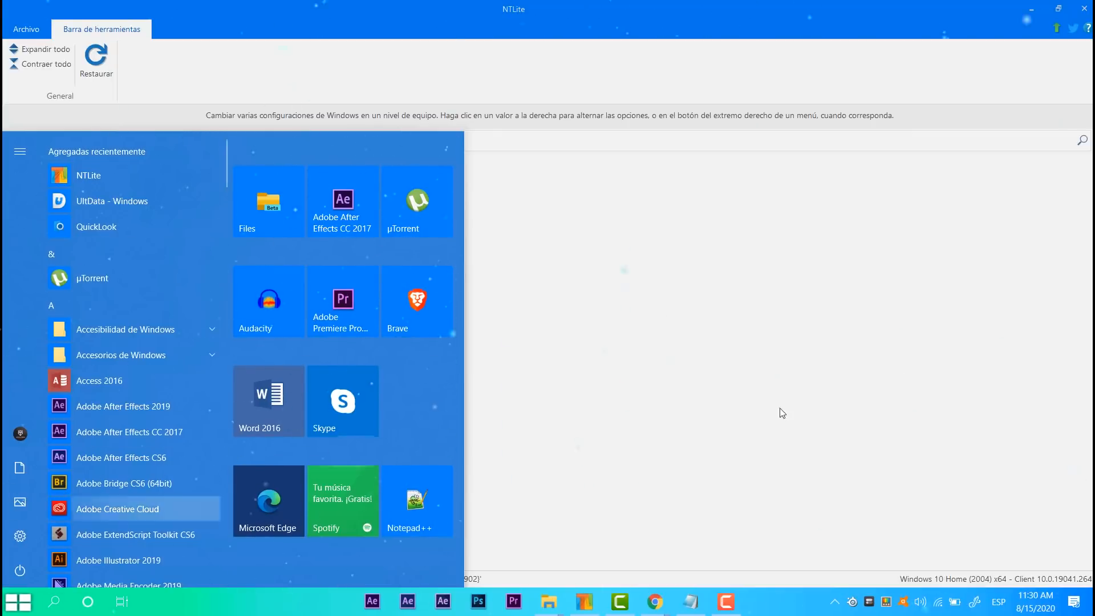
left_click(655, 309)
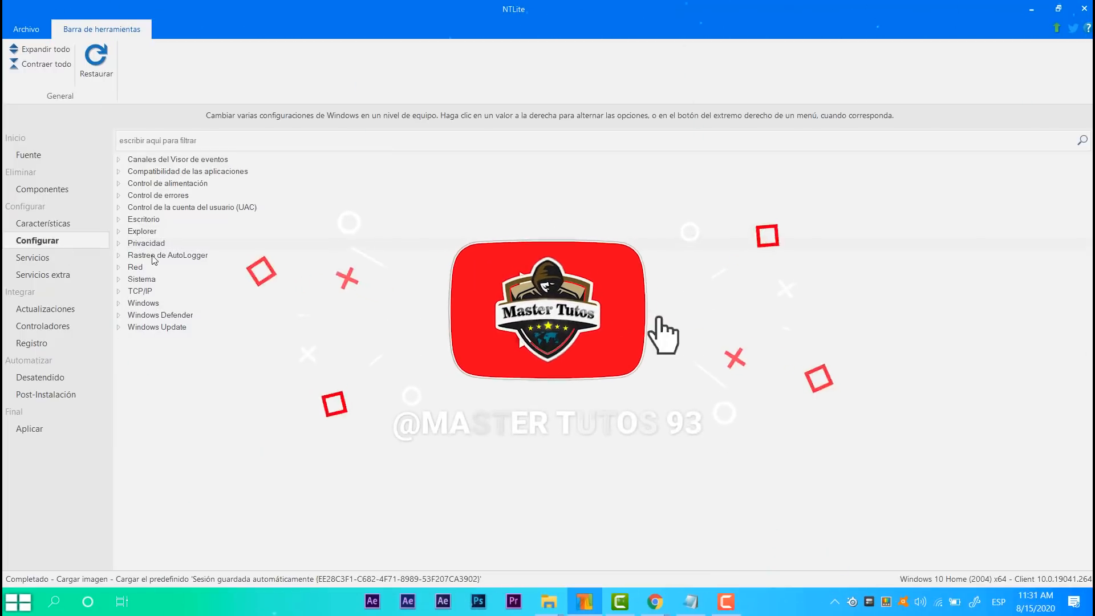
left_click(119, 244)
scroll(483, 285, "down", 3)
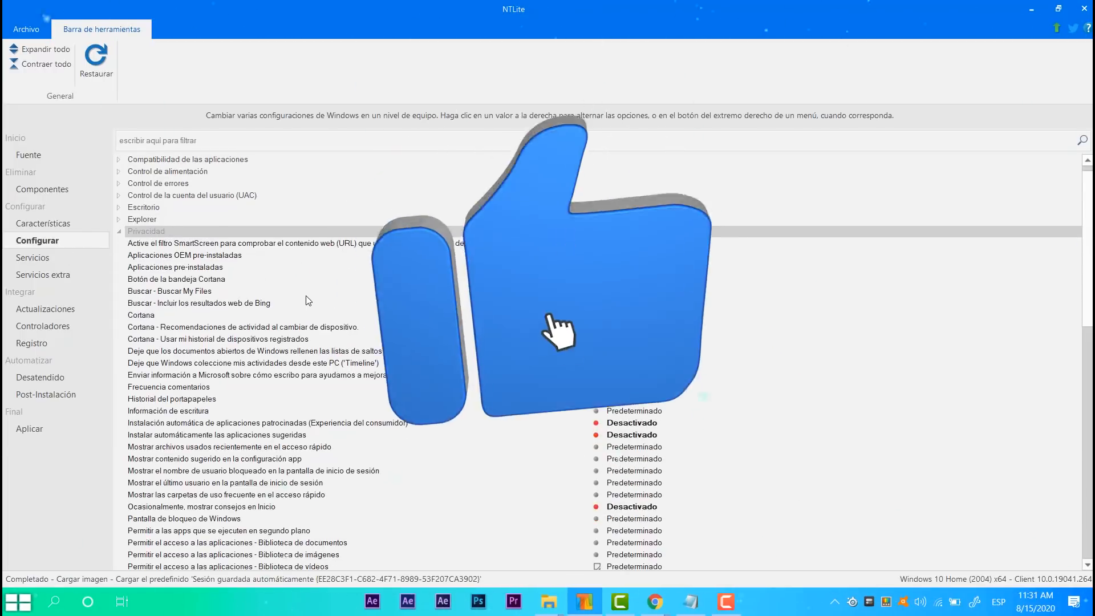
scroll(484, 285, "down", 18)
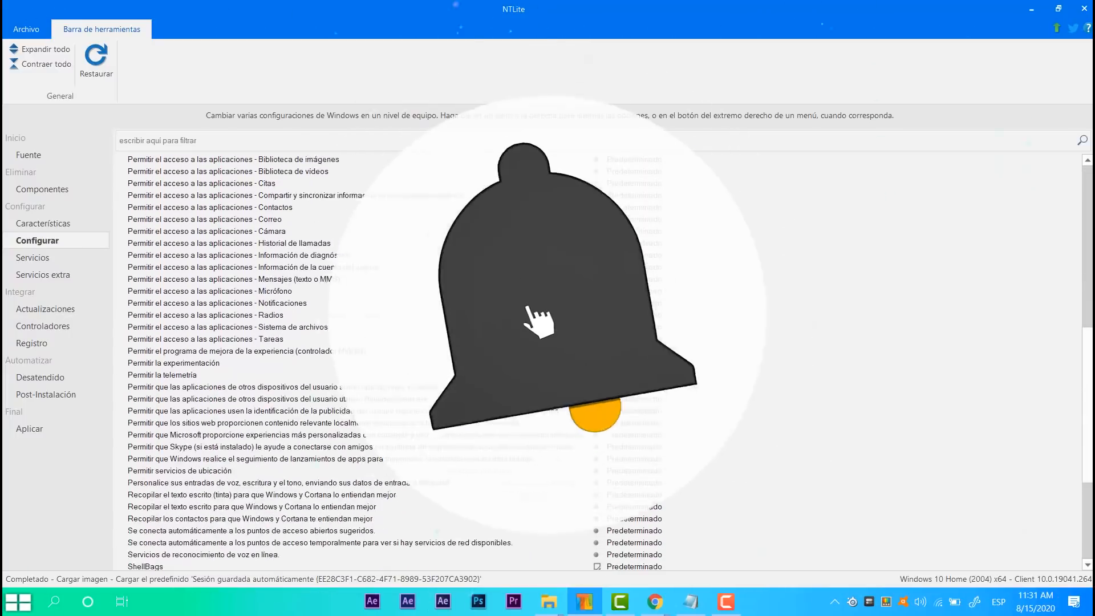
scroll(484, 290, "up", 20)
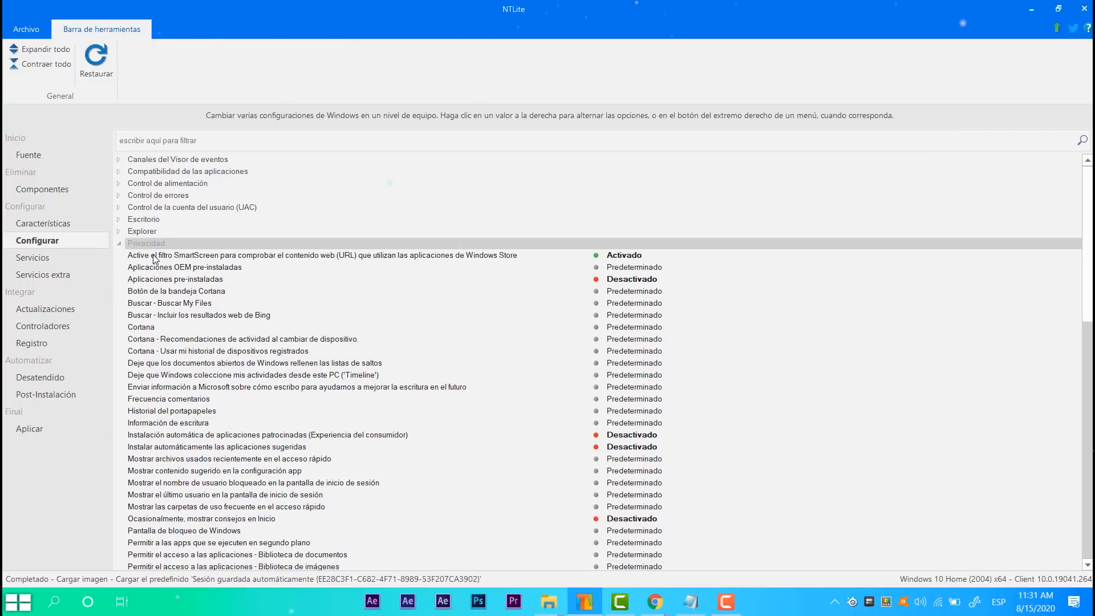
- Cycle through the values of the SmartScreen URL filter for Windows Store apps and return it to Activado
left_click(155, 256)
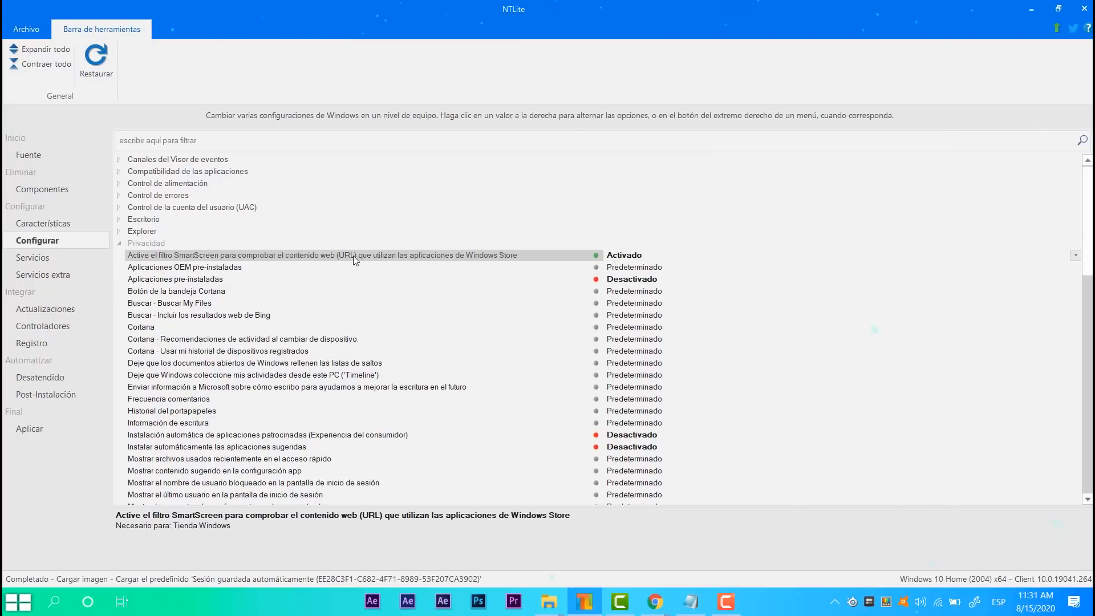
left_click(653, 256)
left_click(614, 256)
left_click(613, 255)
left_click(613, 255)
- Toggle the Aplicaciones pre-instaladas privacy setting and return it to Desactivado
left_click(200, 279)
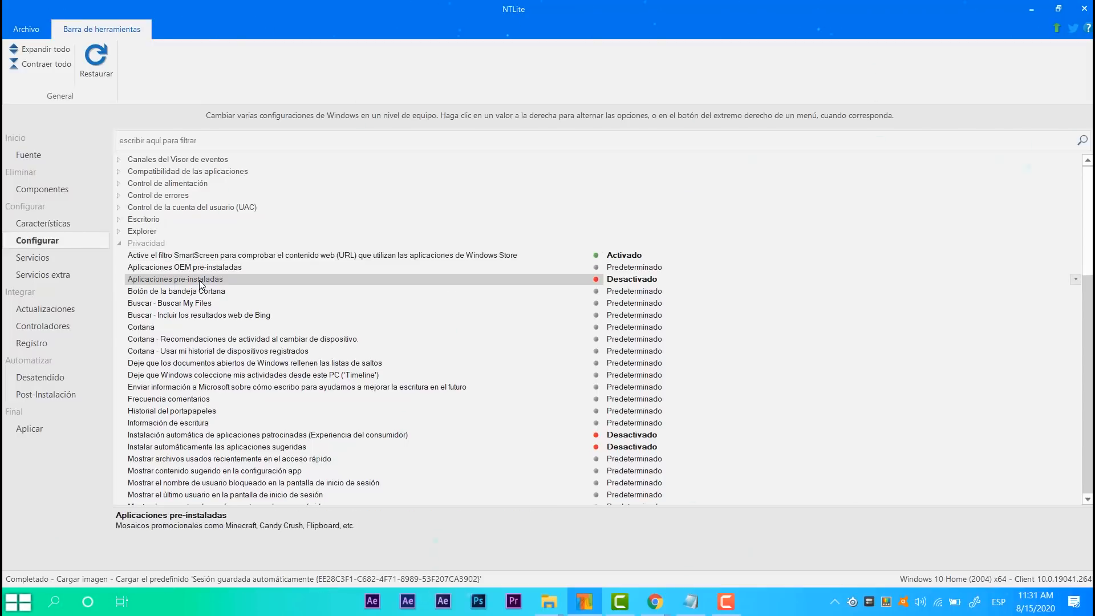
left_click(650, 281)
left_click(646, 280)
- Read the descriptions of the Privacidad settings for automatic sponsored apps, automatic suggested apps and occasional tips in Start
scroll(640, 302, "down", 1)
scroll(597, 332, "down", 2)
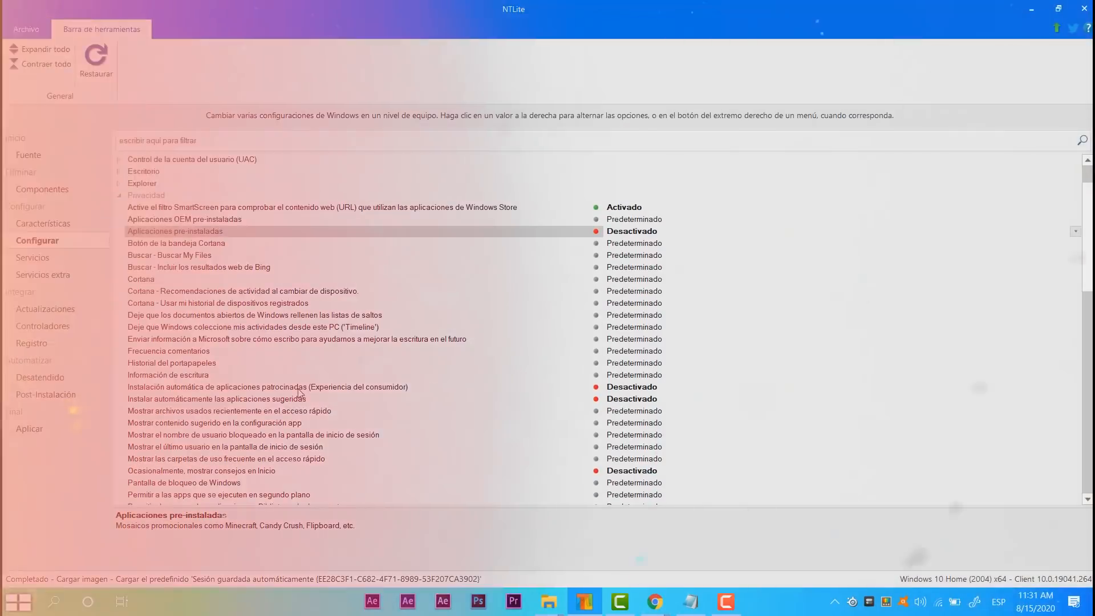
left_click(299, 388)
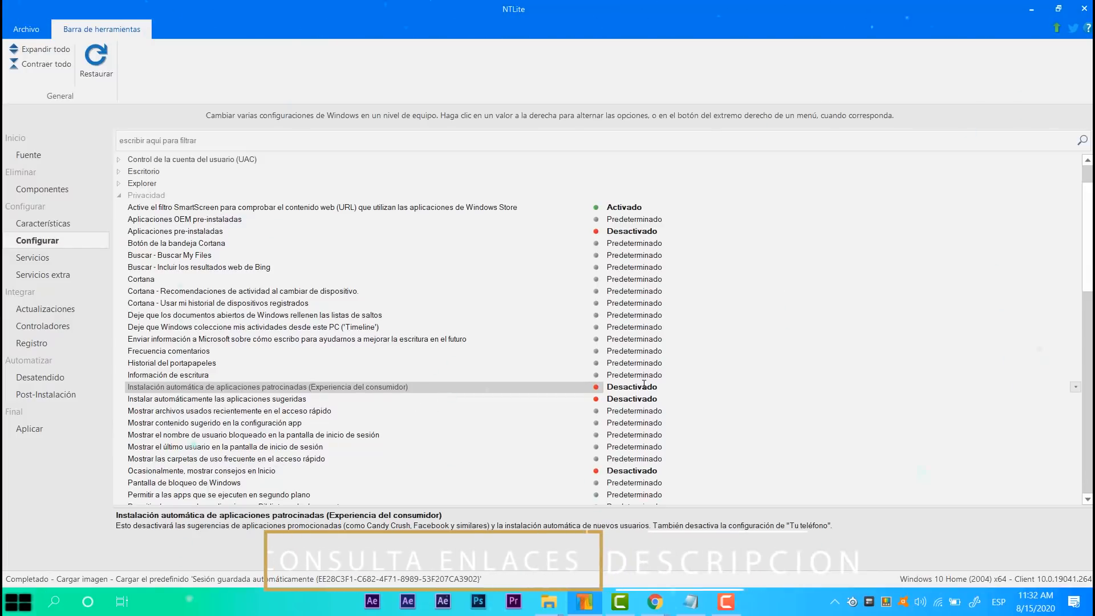
left_click(244, 401)
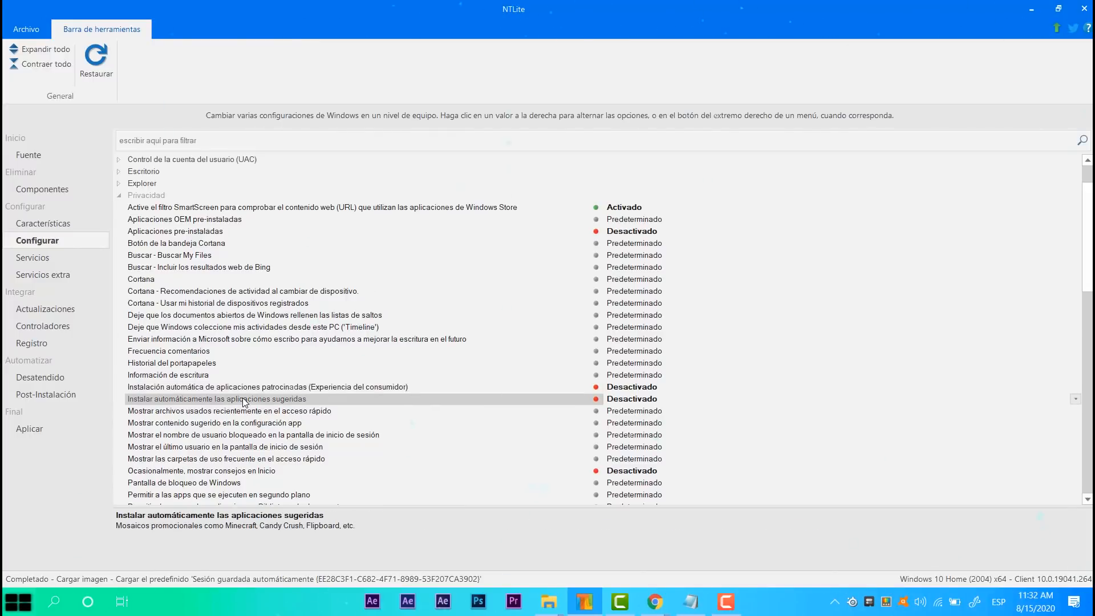
scroll(580, 399, "down", 3)
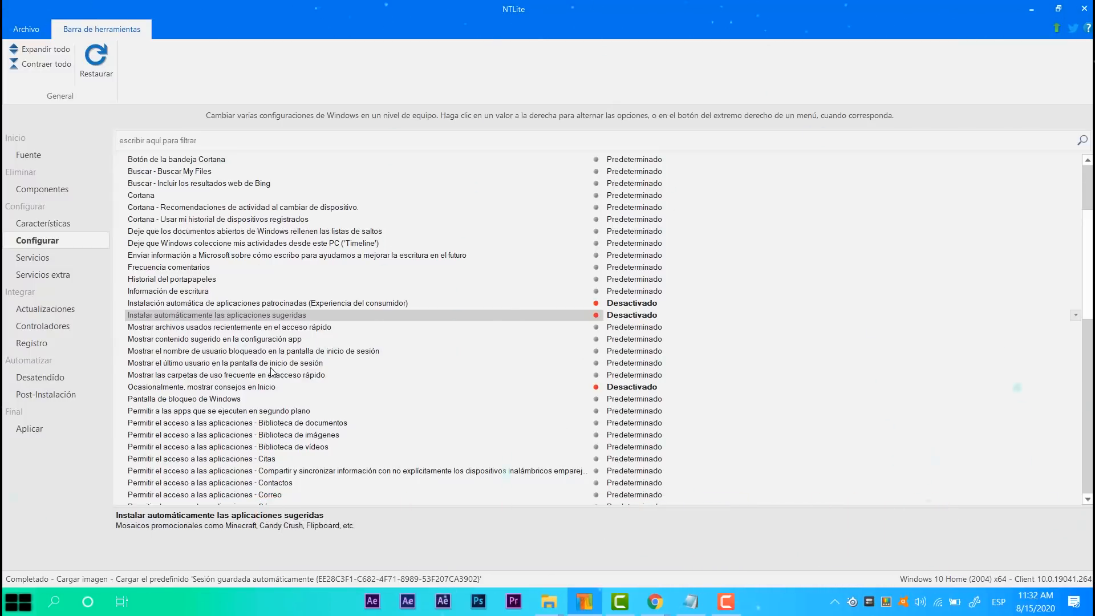
left_click(229, 388)
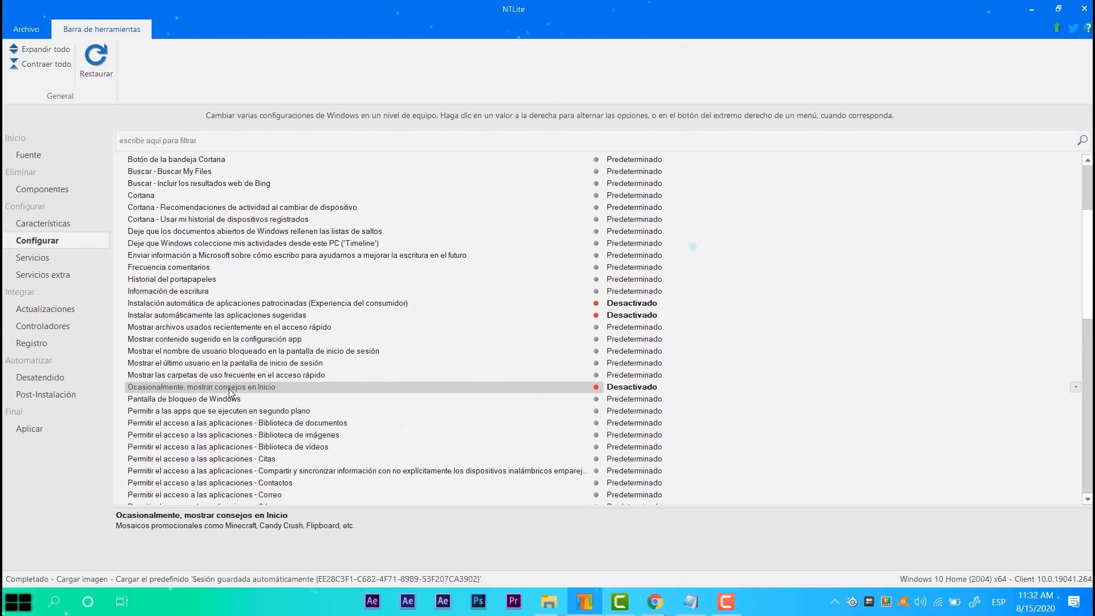
- Cycle through the values of Permitir la experimentación in the Privacidad group and return it to Activado
scroll(489, 361, "down", 2)
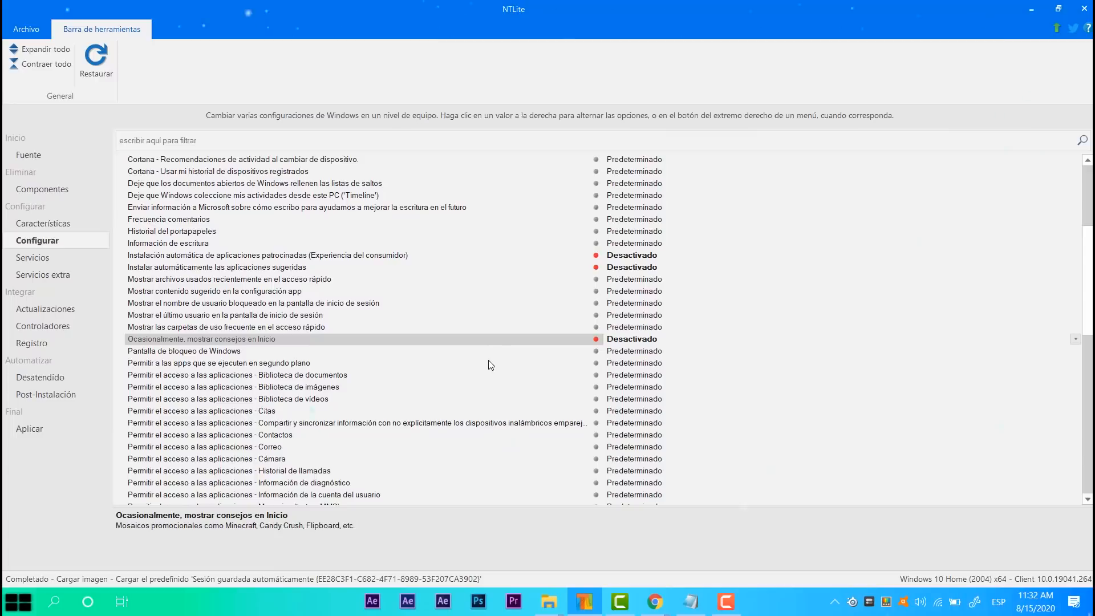
scroll(488, 360, "down", 3)
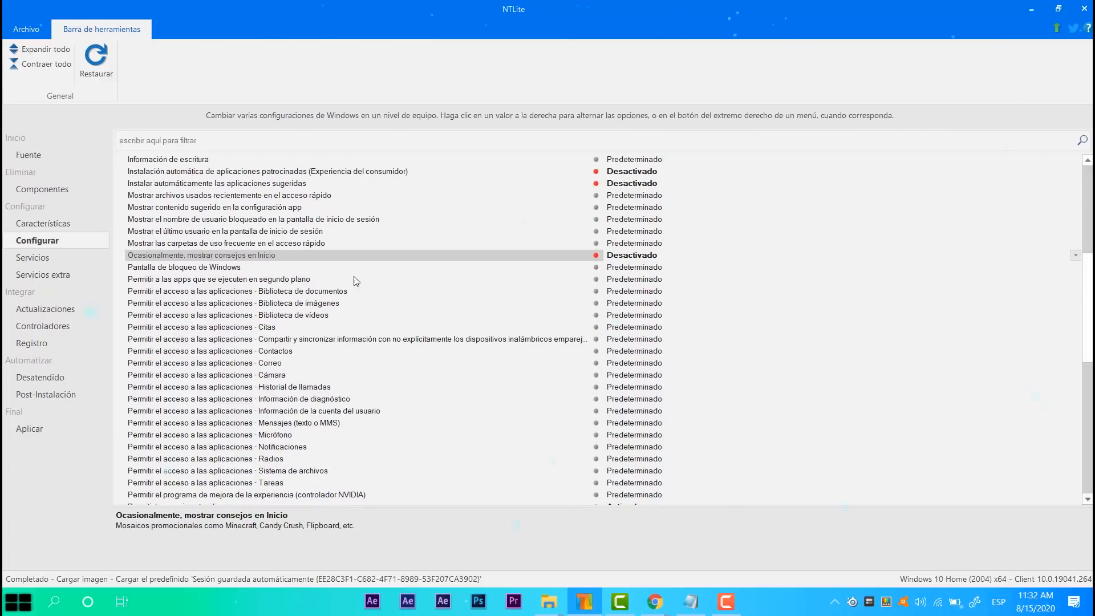
scroll(571, 348, "down", 5)
left_click(242, 339)
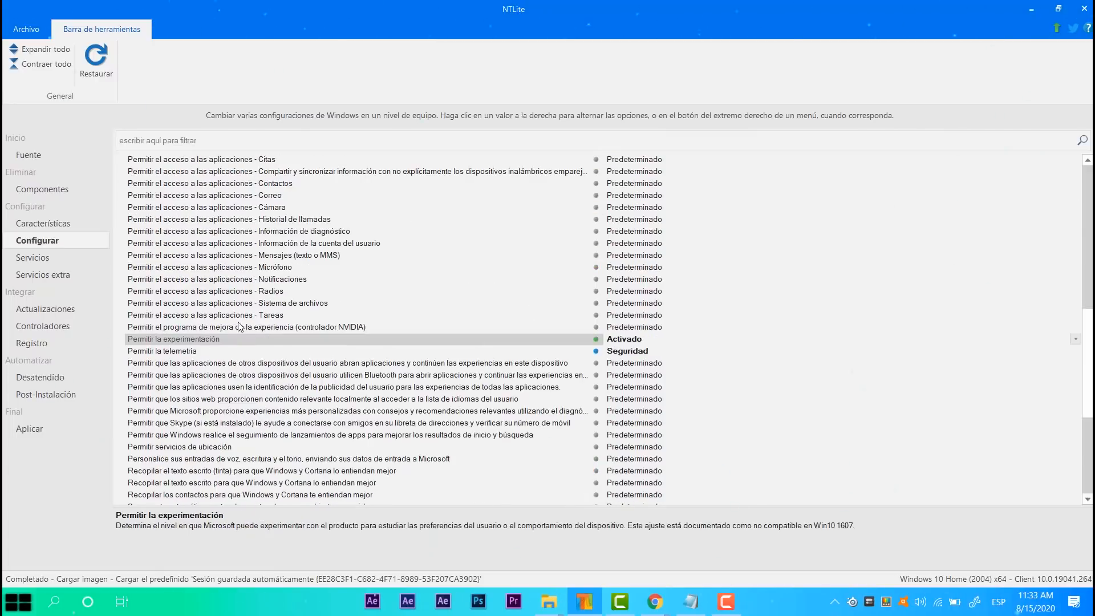
left_click(242, 317)
left_click(189, 332)
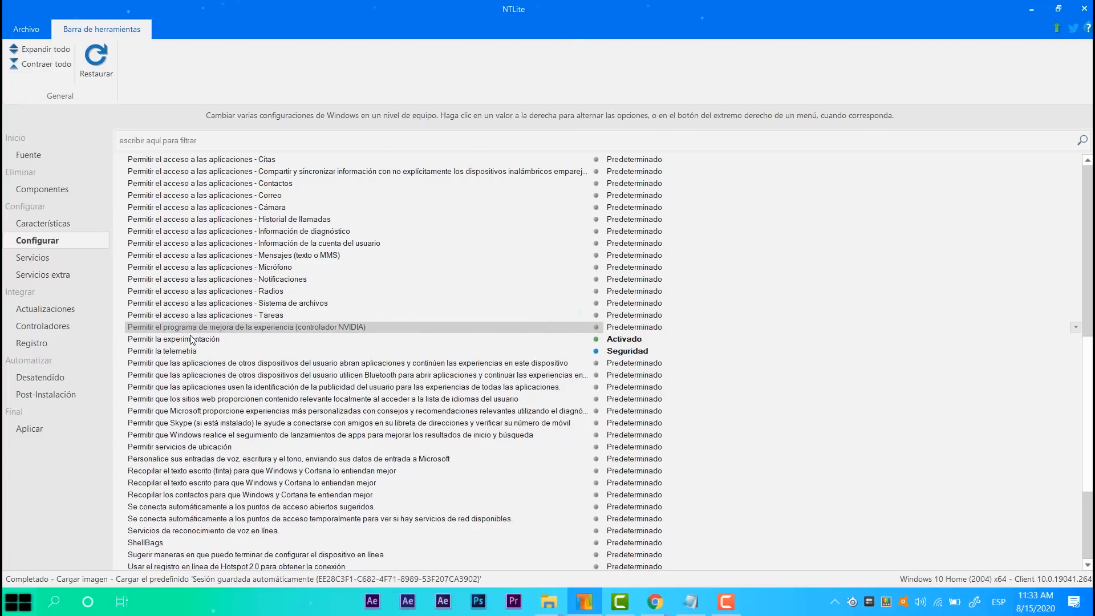
left_click(191, 336)
left_click(634, 337)
left_click(634, 338)
left_click(635, 338)
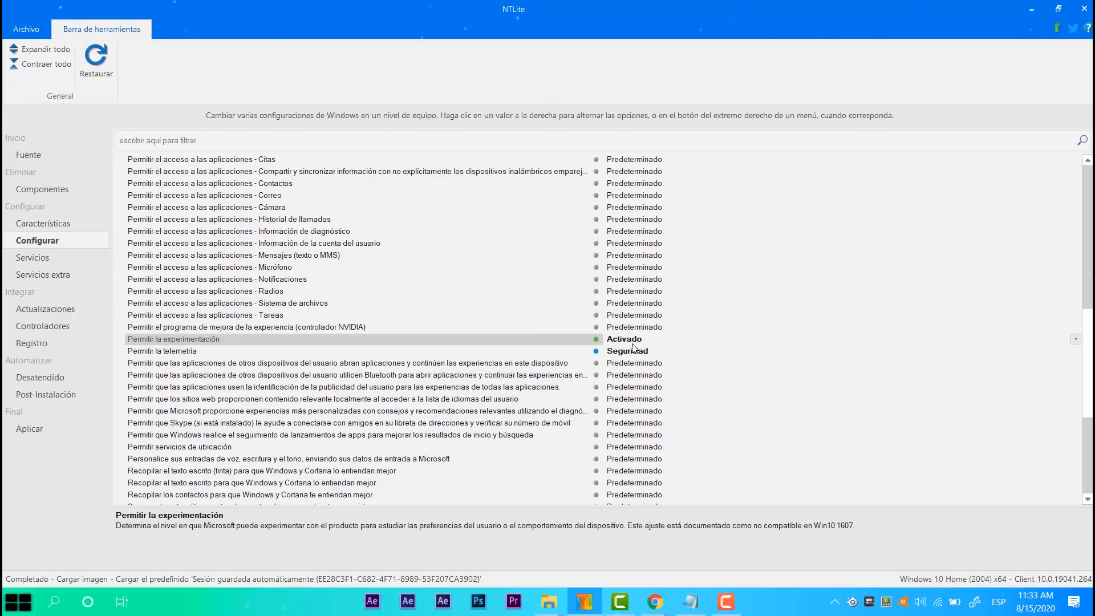
- Cycle through the values of Permitir la telemetría, including Básico (Bloqueado), and return it to Seguridad
left_click(166, 352)
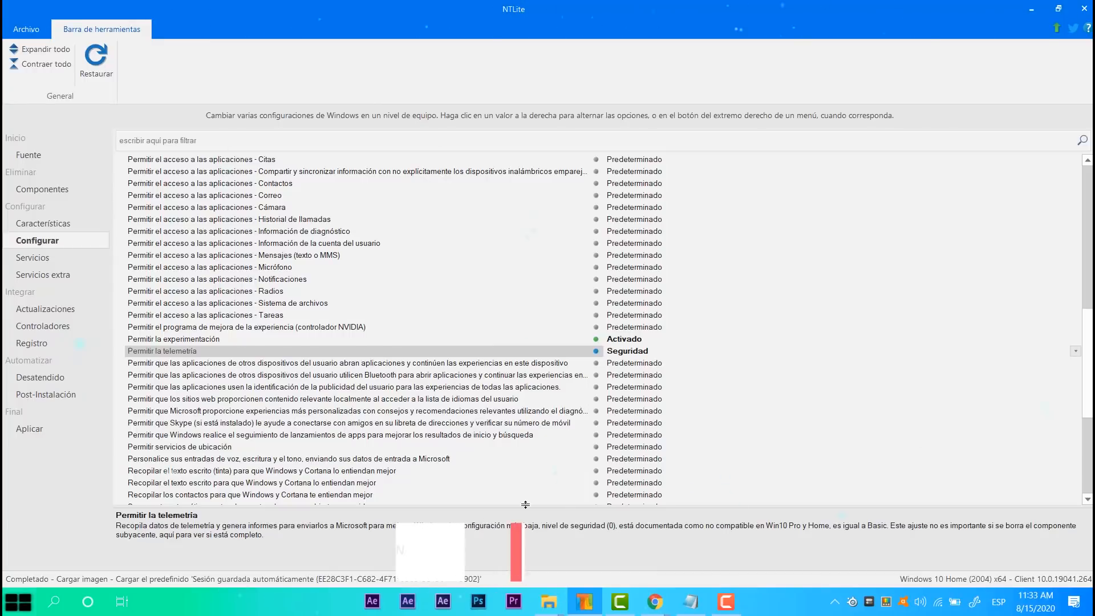
left_click(629, 350)
left_click(629, 350)
left_click(629, 350)
left_click(629, 350)
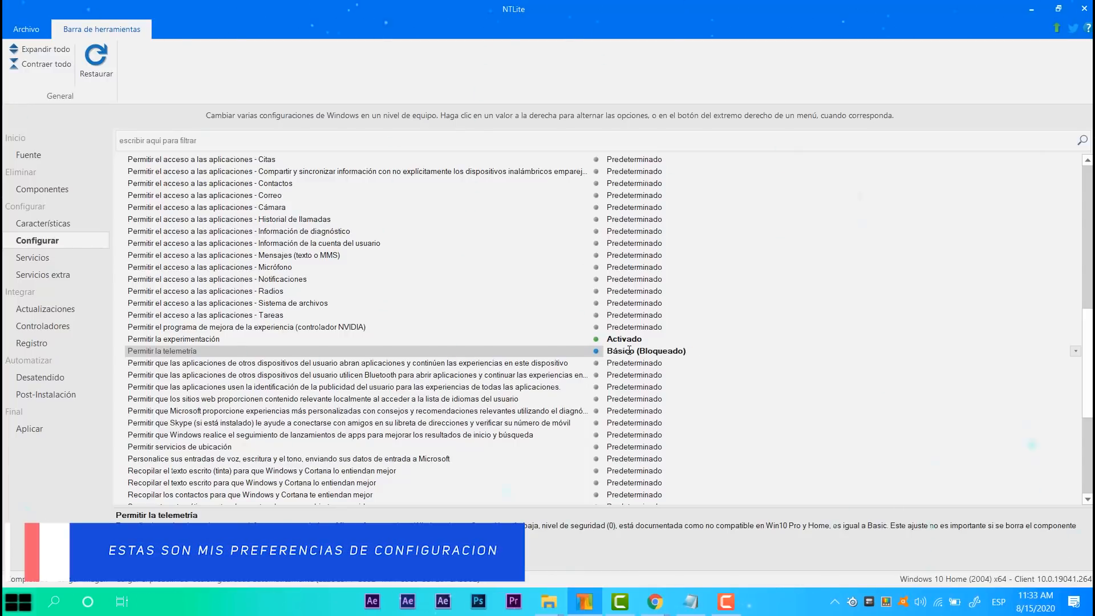
left_click(629, 350)
left_click(629, 350)
left_click(629, 350)
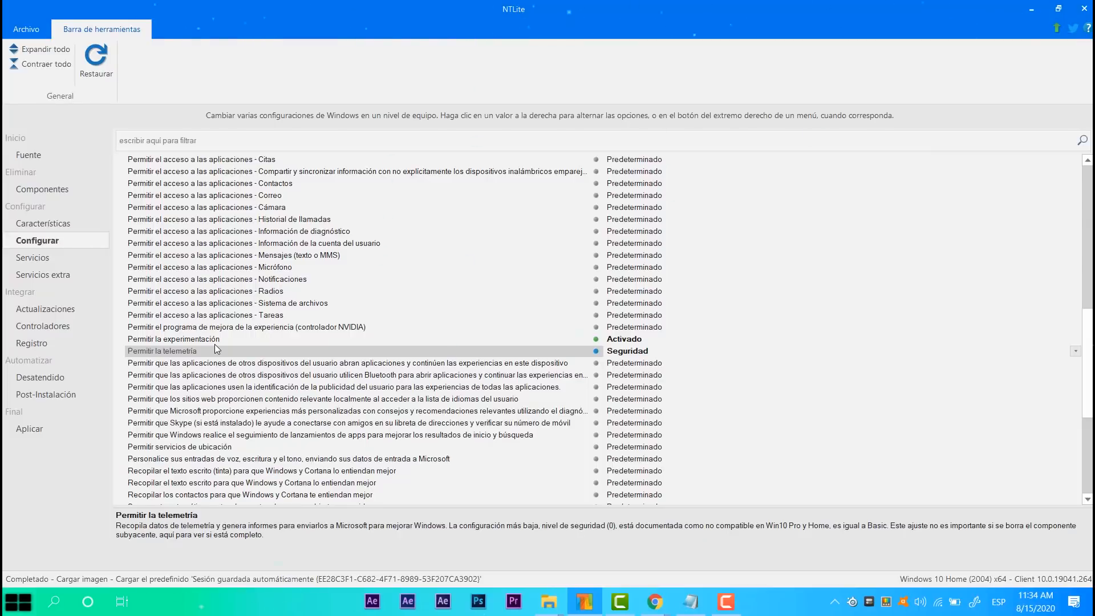
- Review the values of all the settings throughout the Privacidad group
scroll(216, 349, "down", 1)
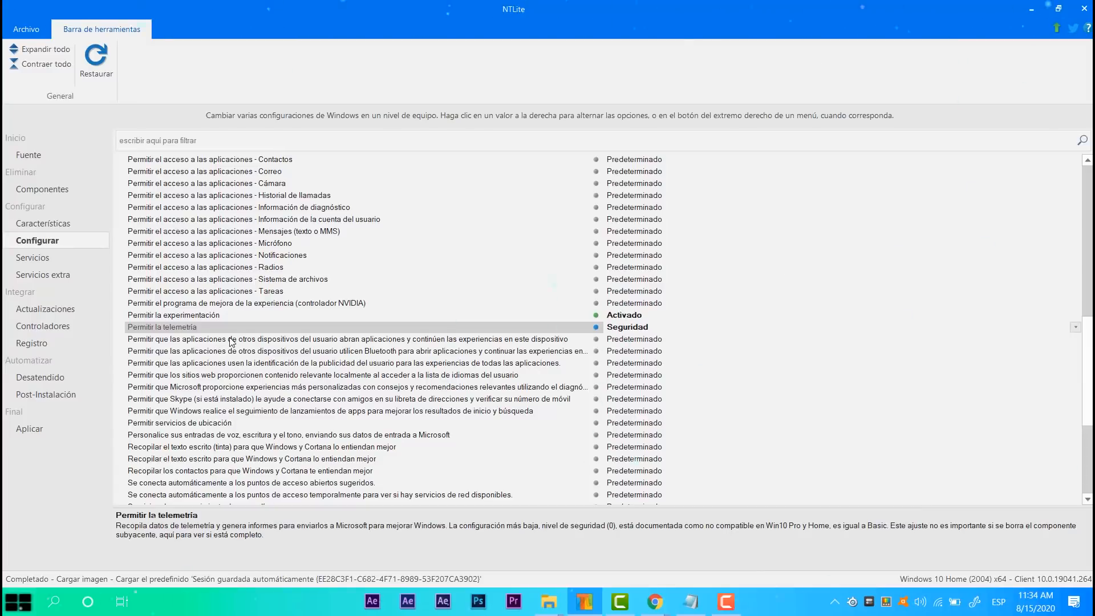
scroll(232, 342, "down", 3)
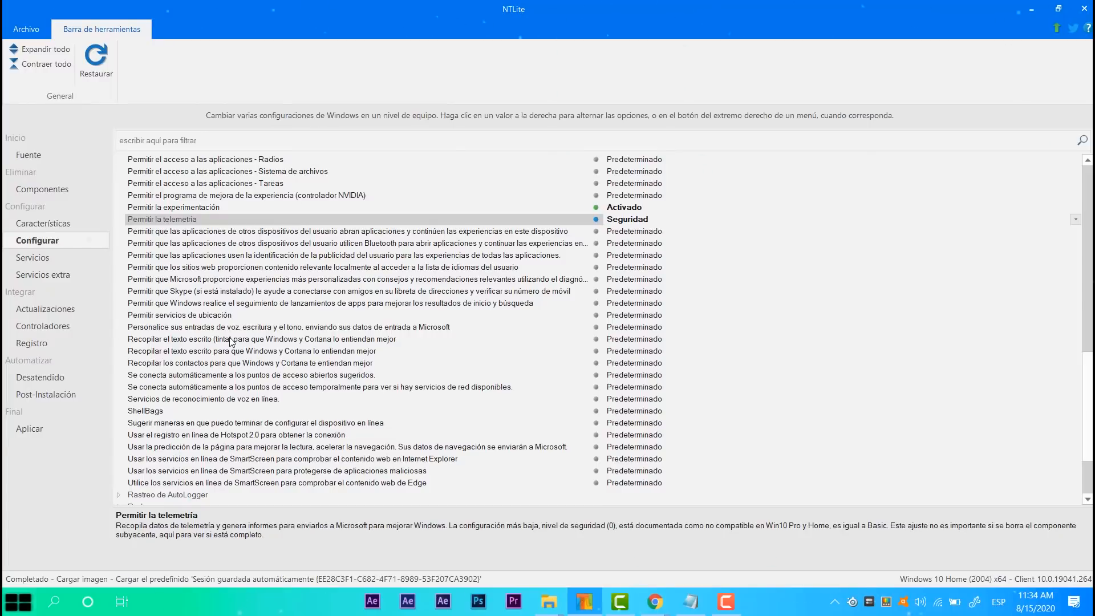
scroll(231, 341, "up", 2)
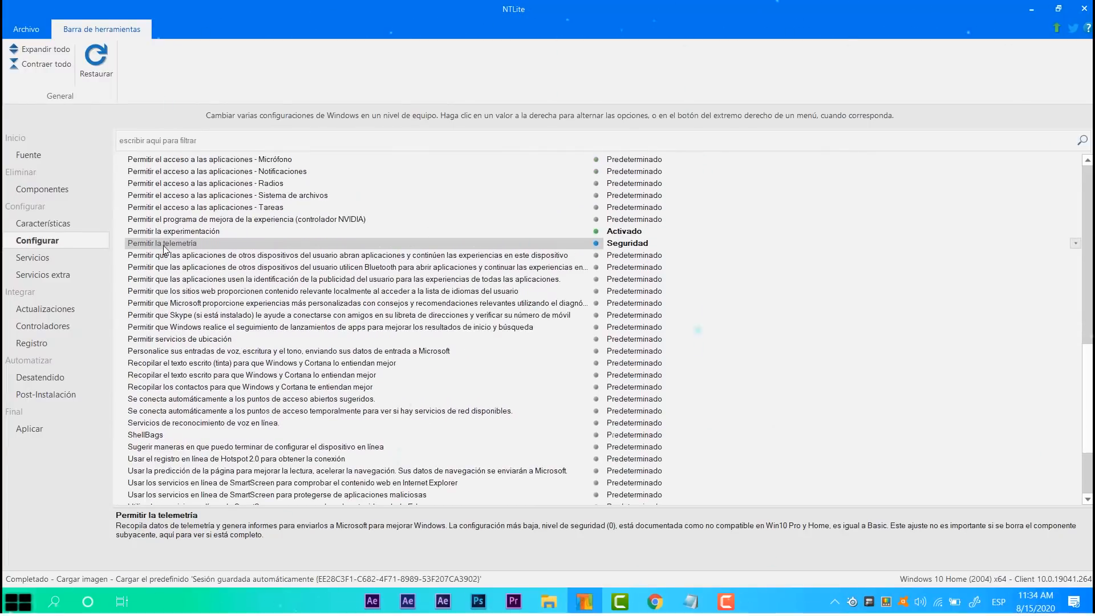
scroll(621, 251, "down", 3)
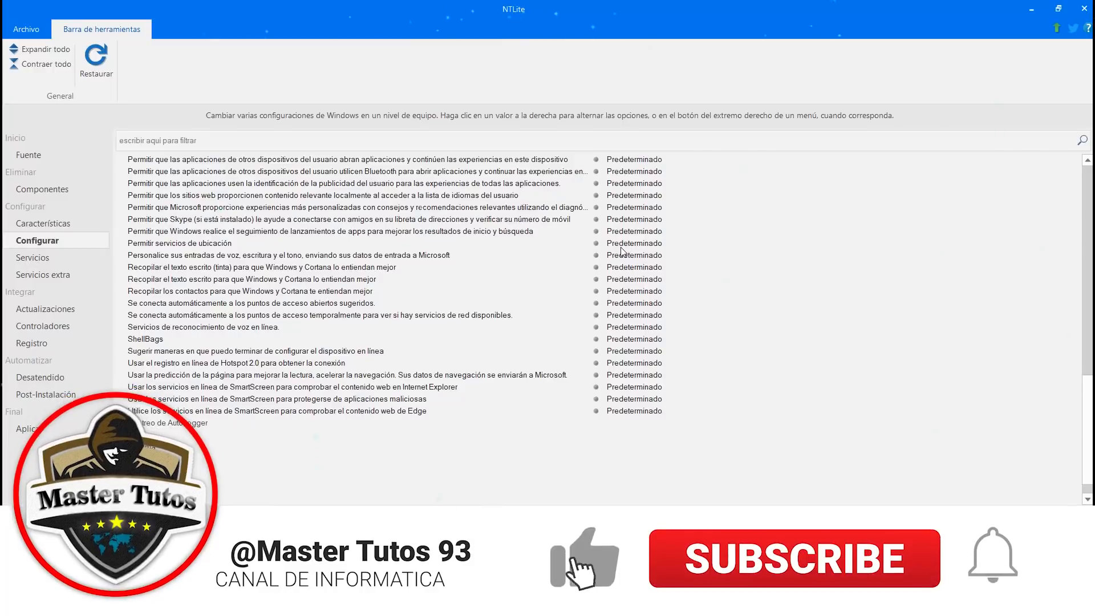
scroll(457, 388, "up", 6)
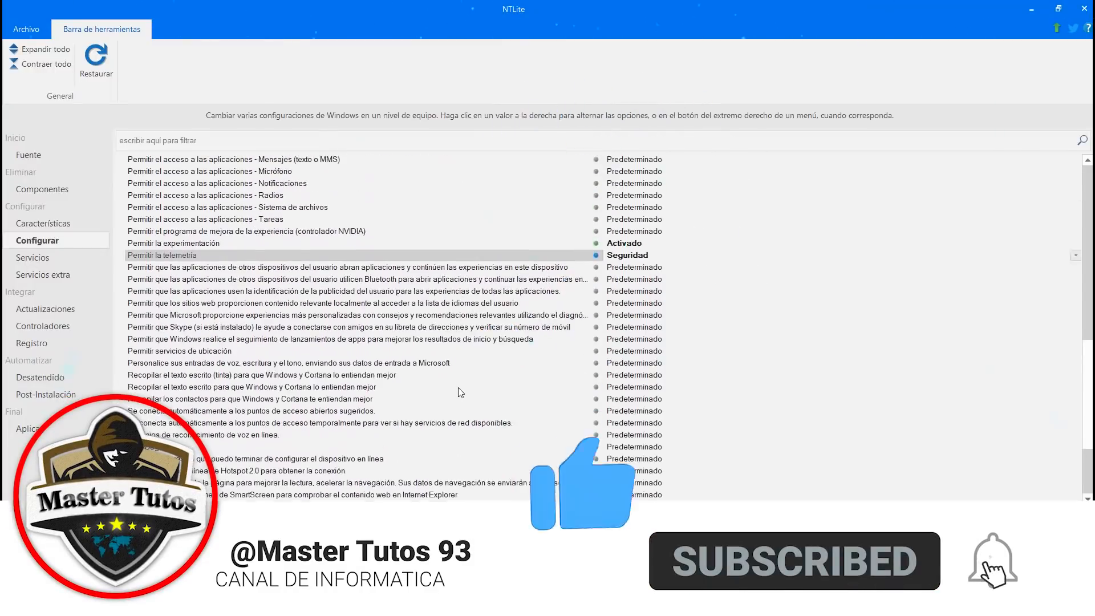
scroll(458, 388, "up", 15)
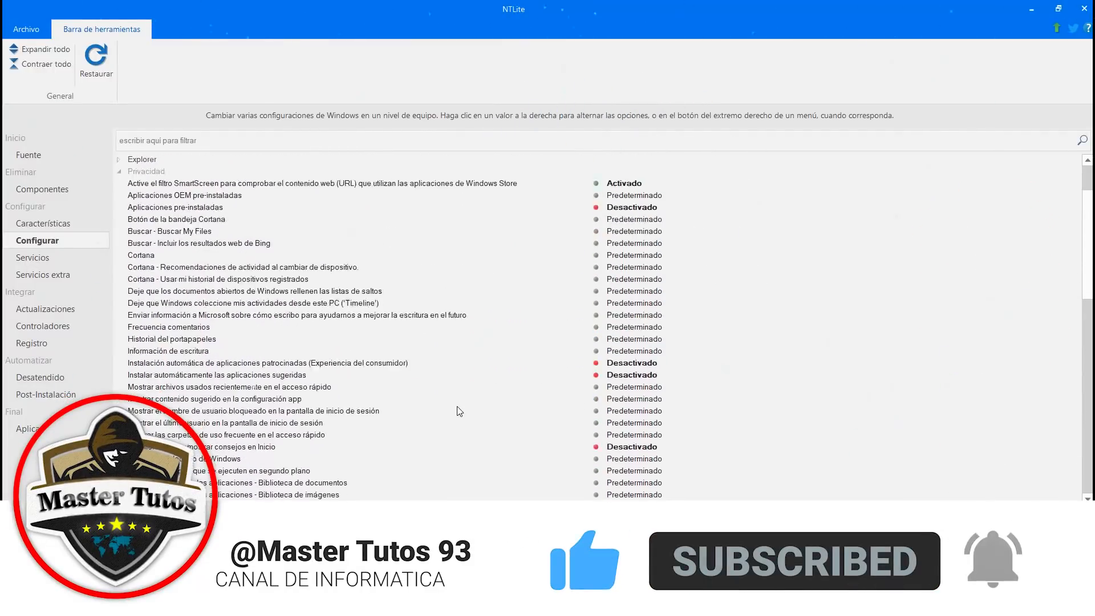
scroll(406, 413, "down", 6)
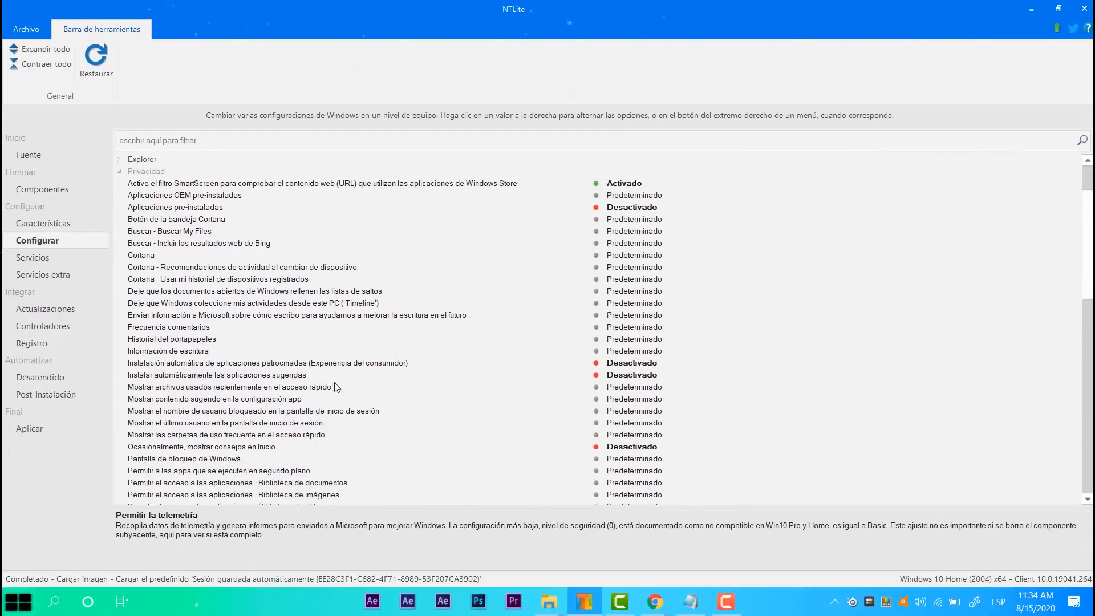
scroll(406, 413, "down", 9)
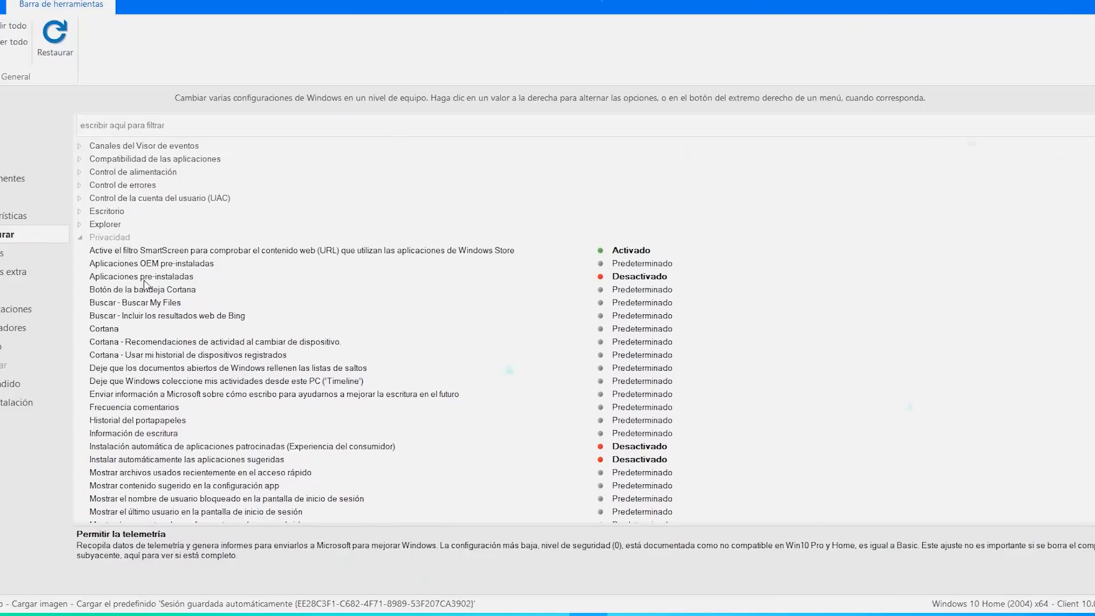
scroll(605, 308, "down", 2)
scroll(605, 314, "up", 2)
scroll(351, 304, "up", 1)
scroll(295, 336, "down", 1)
scroll(295, 336, "up", 1)
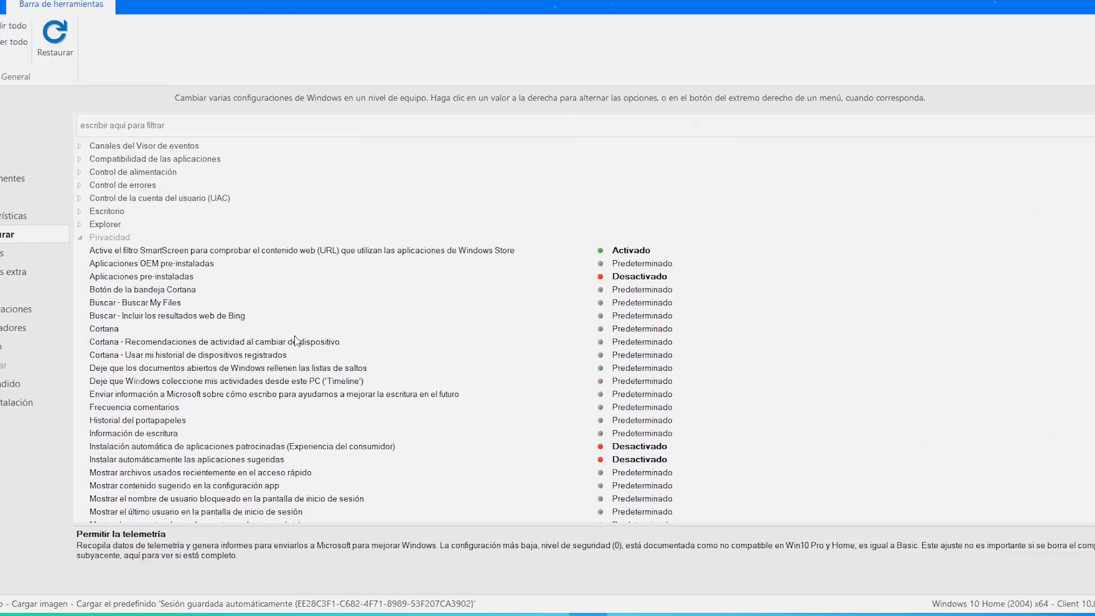
- Collapse the Privacidad group and expand the Windows Update settings
left_click(87, 240)
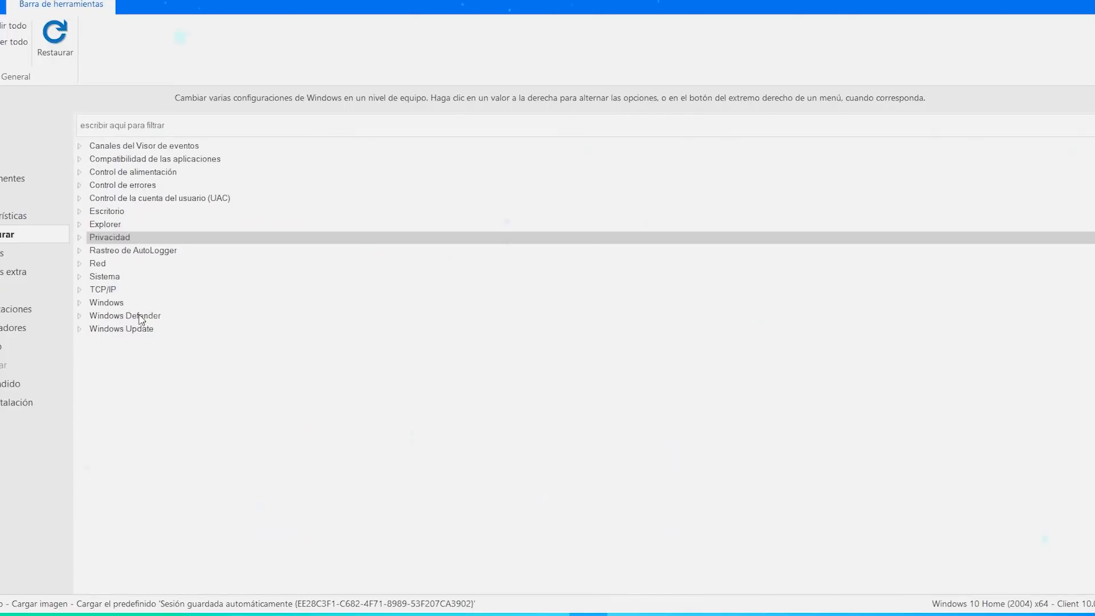
left_click(83, 329)
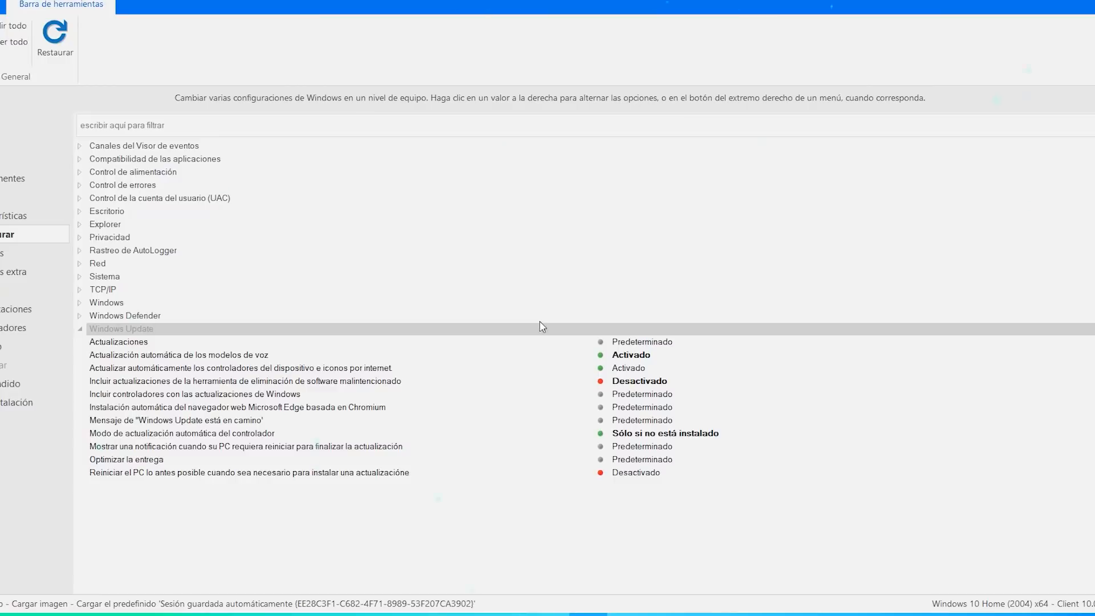
- Review the voice model and automatic driver update settings in the Windows Update group
left_click(253, 356)
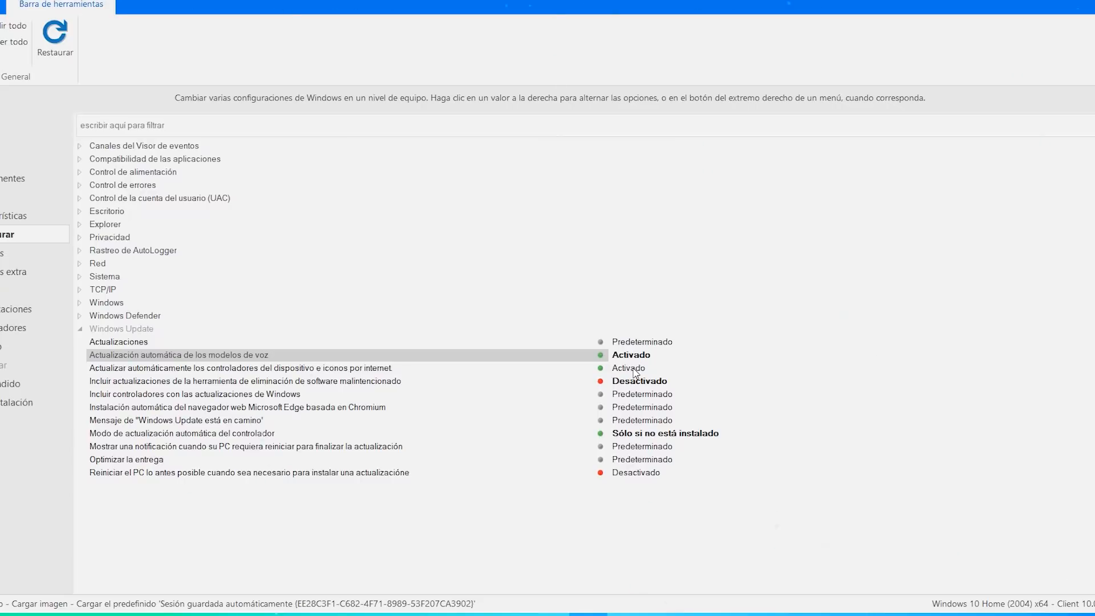
left_click(257, 438)
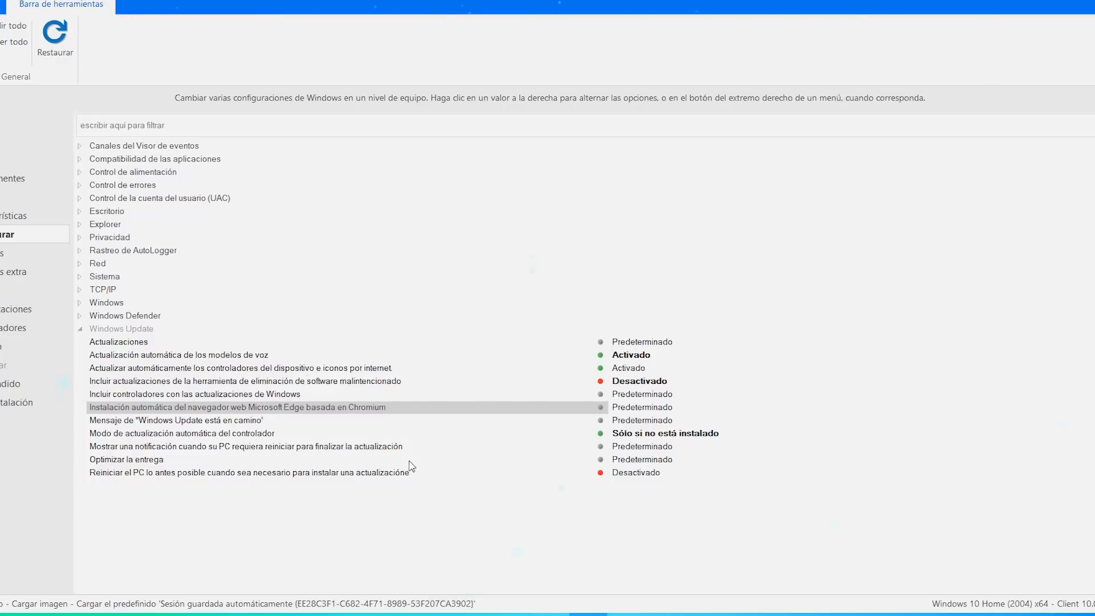
- Review the startup types in the Servicios list through to its end, and open the Servicios extra list
left_click(2, 254)
scroll(528, 261, "down", 10)
scroll(548, 279, "down", 14)
scroll(525, 303, "down", 17)
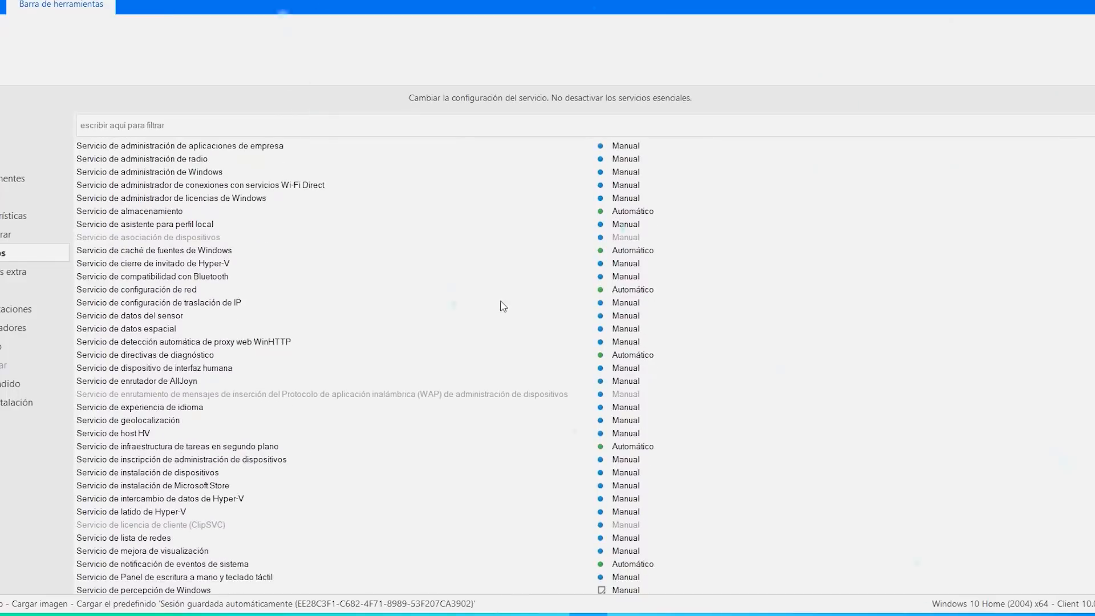
scroll(467, 306, "down", 8)
scroll(632, 538, "down", 9)
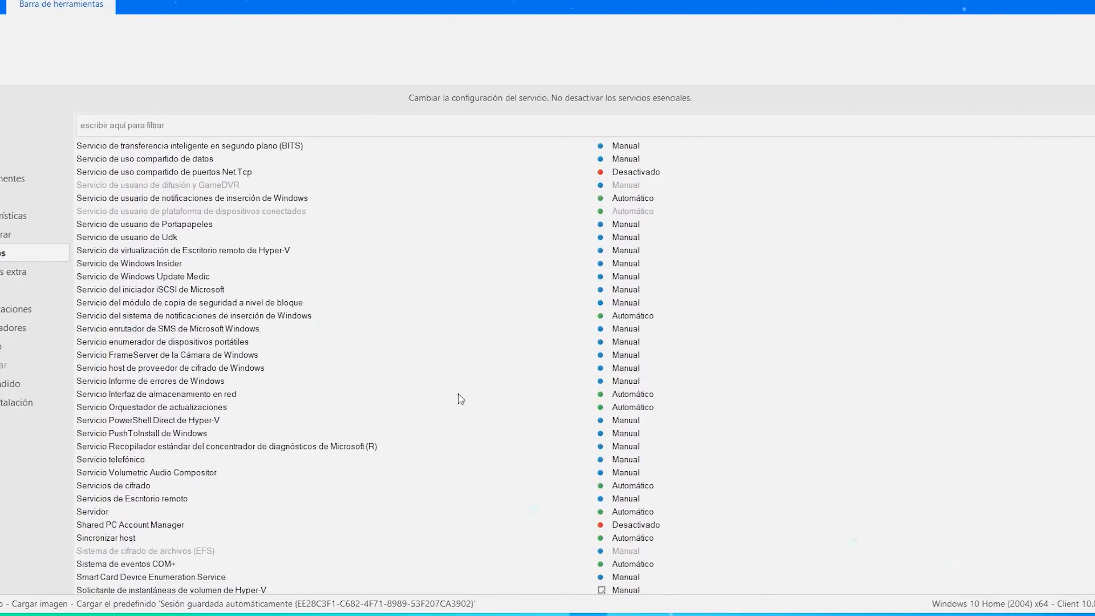
scroll(468, 434, "down", 2)
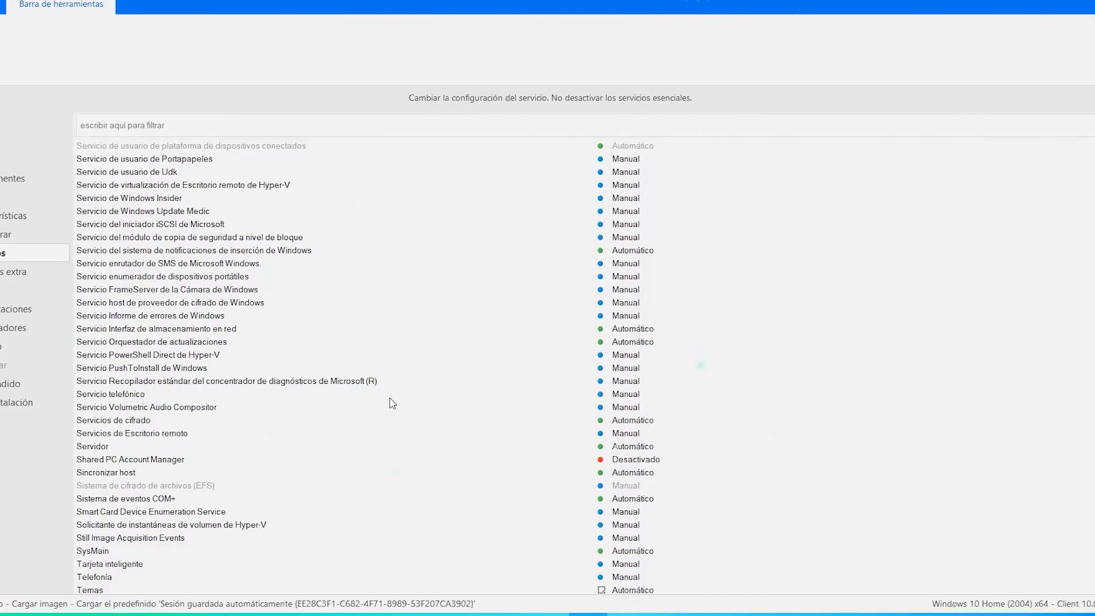
scroll(661, 419, "down", 5)
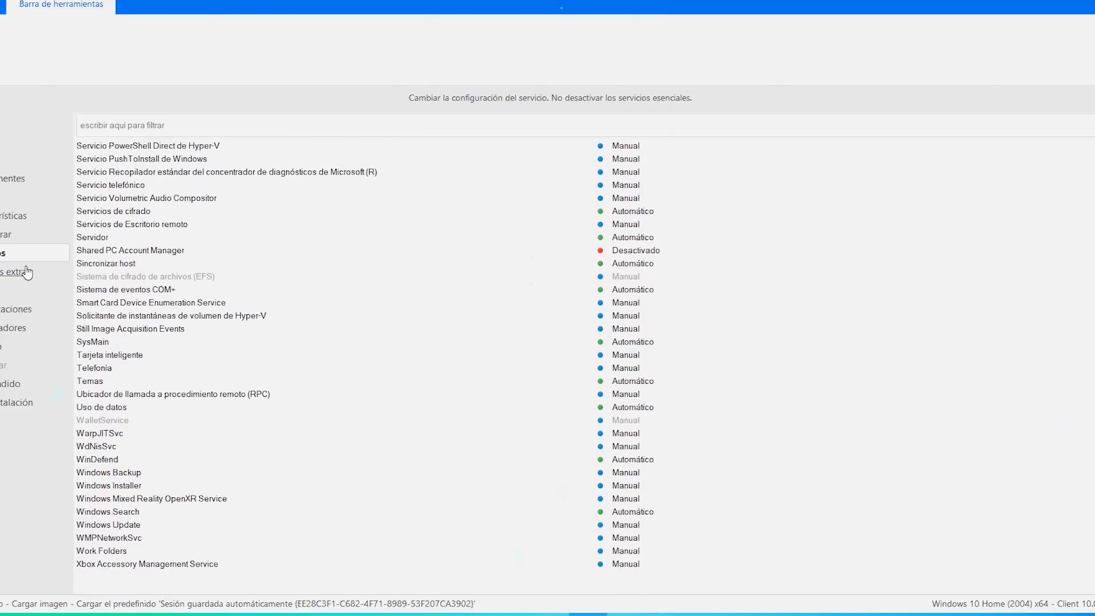
scroll(280, 343, "down", 1)
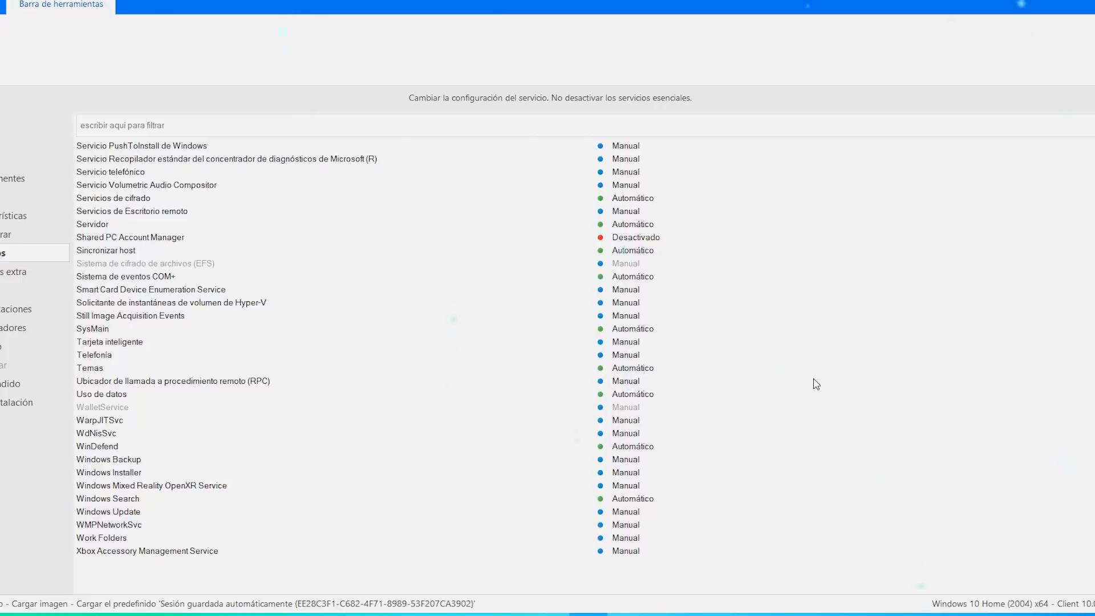
scroll(353, 330, "up", 2)
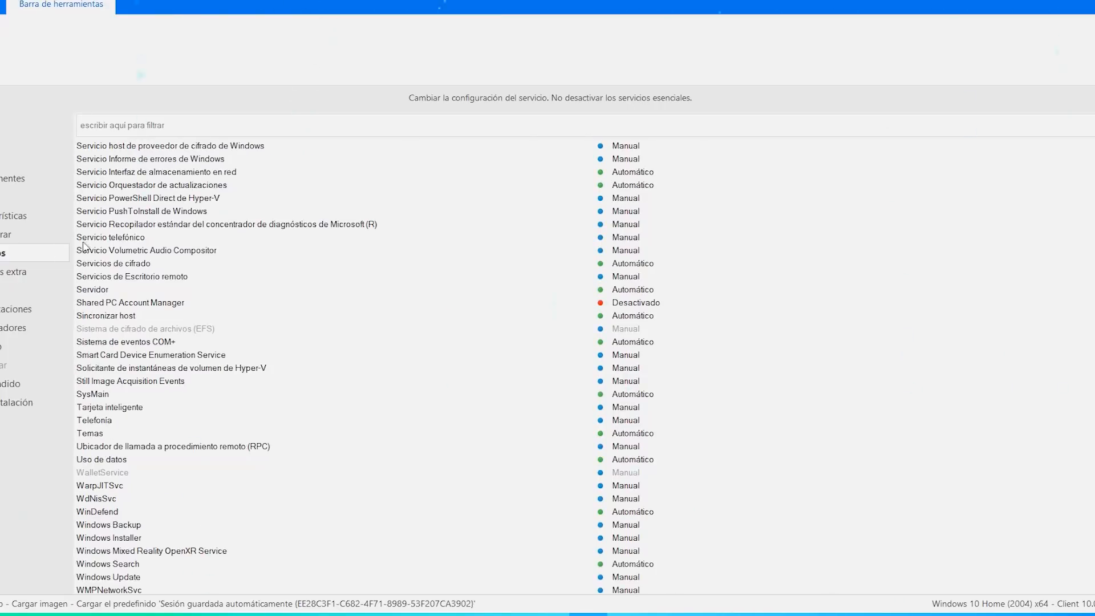
left_click(17, 271)
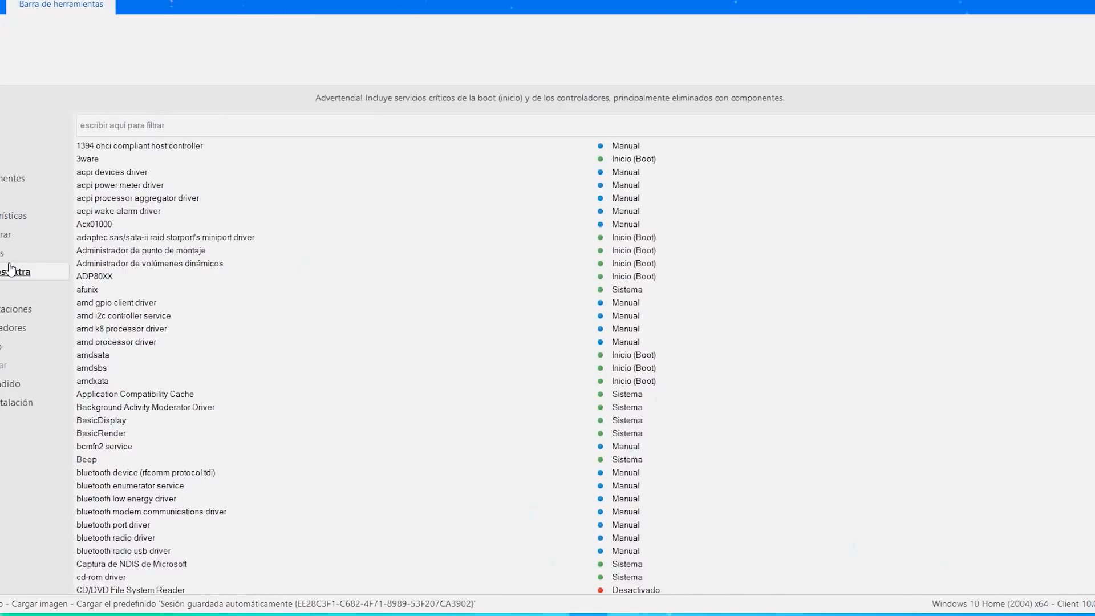
- Open the Actualizaciones page and choose DISM (Compatible) as the update backup cleanup method
left_click(11, 310)
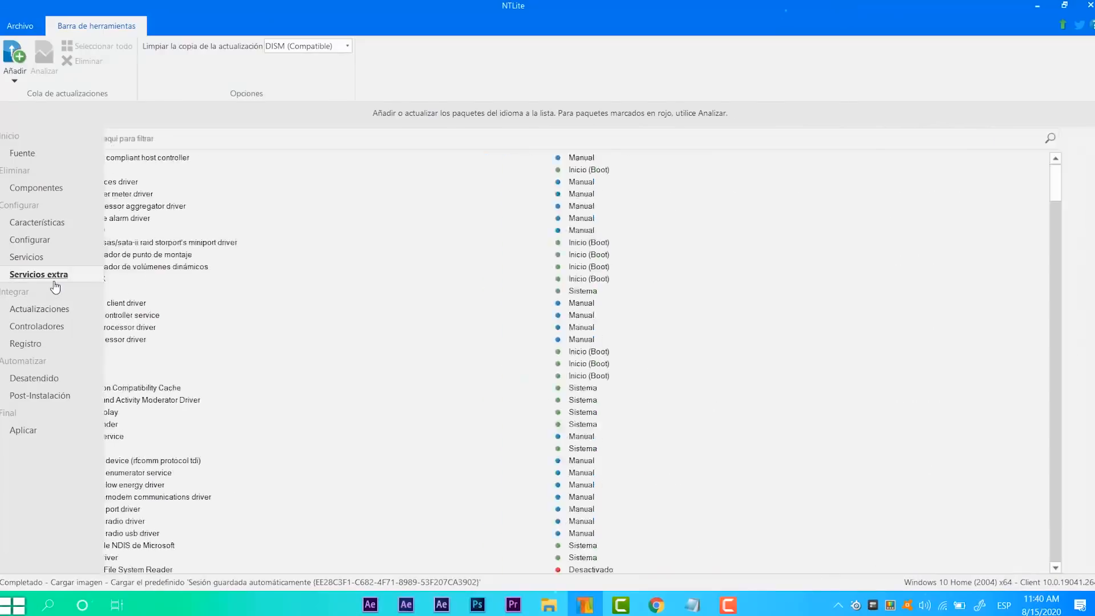
left_click(59, 308)
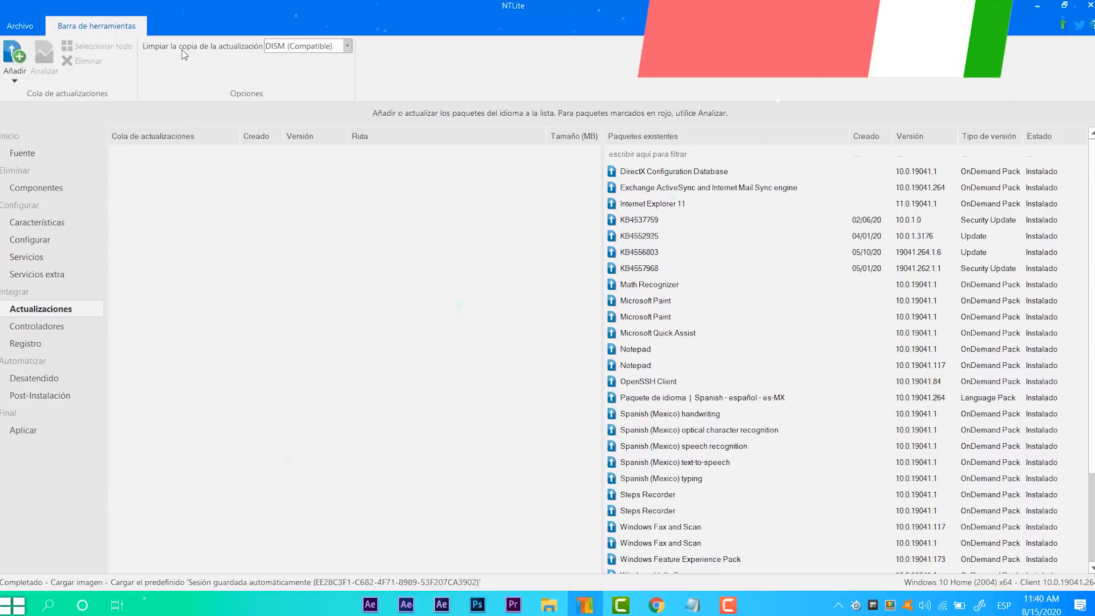
left_click(291, 47)
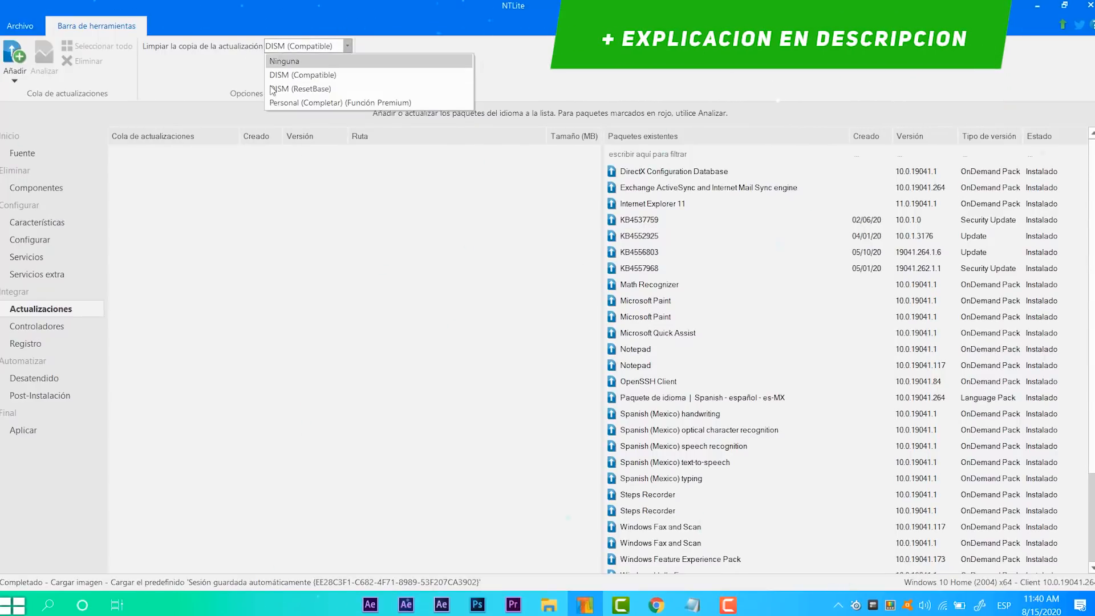
left_click(308, 75)
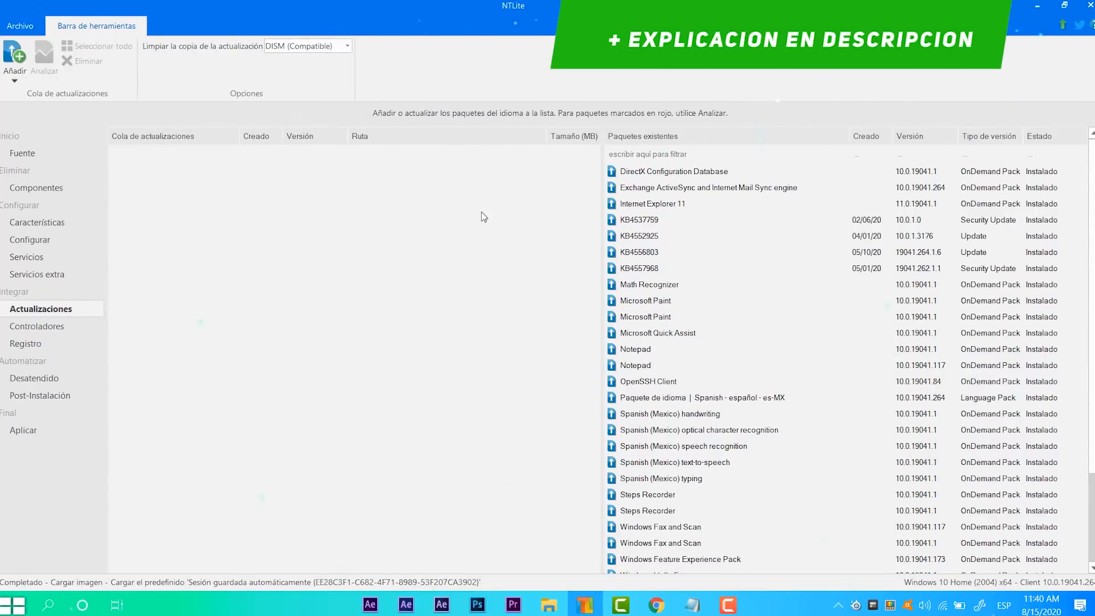
- Add the .NET Framework 3.5 template to the update queue
left_click(15, 83)
mouse_move(49, 142)
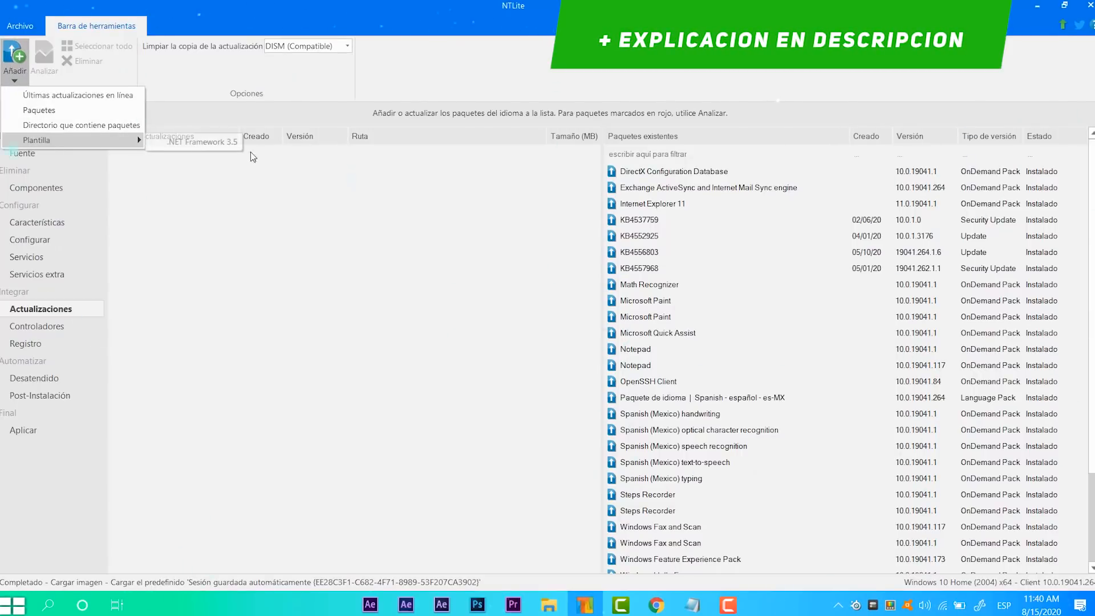
left_click(195, 146)
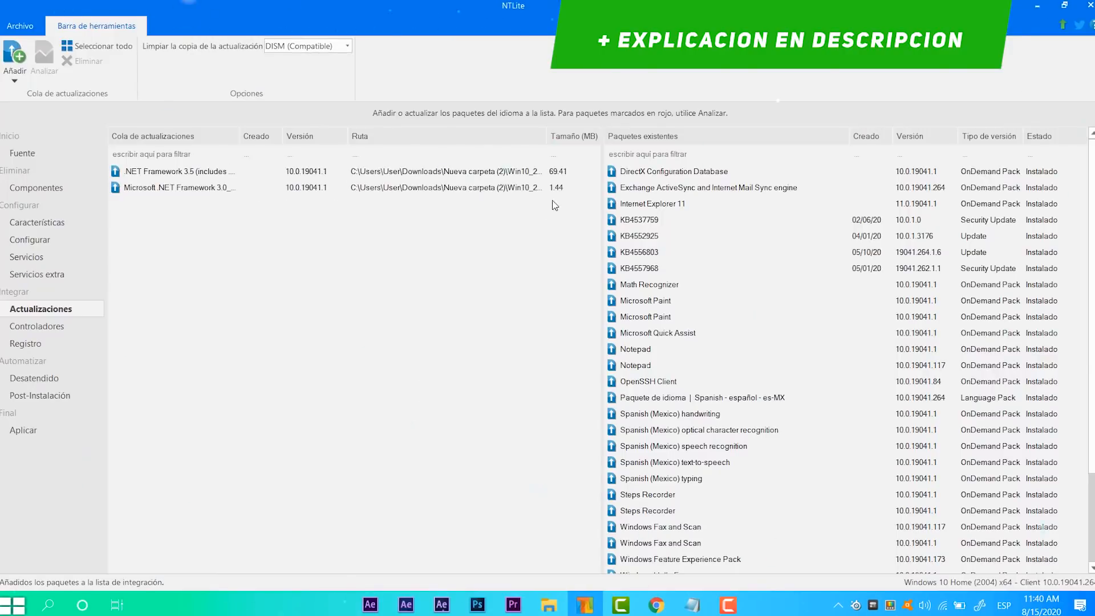
- Look through the packages that already exist in the image
scroll(767, 349, "down", 3)
scroll(759, 353, "up", 3)
scroll(760, 356, "down", 3)
scroll(758, 364, "up", 3)
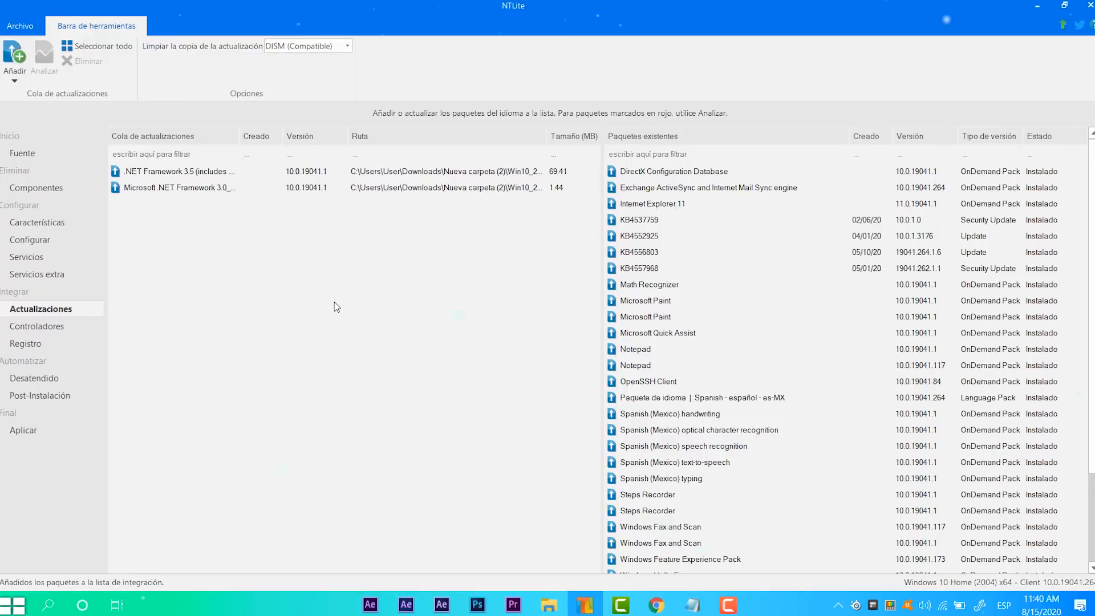
scroll(738, 217, "down", 3)
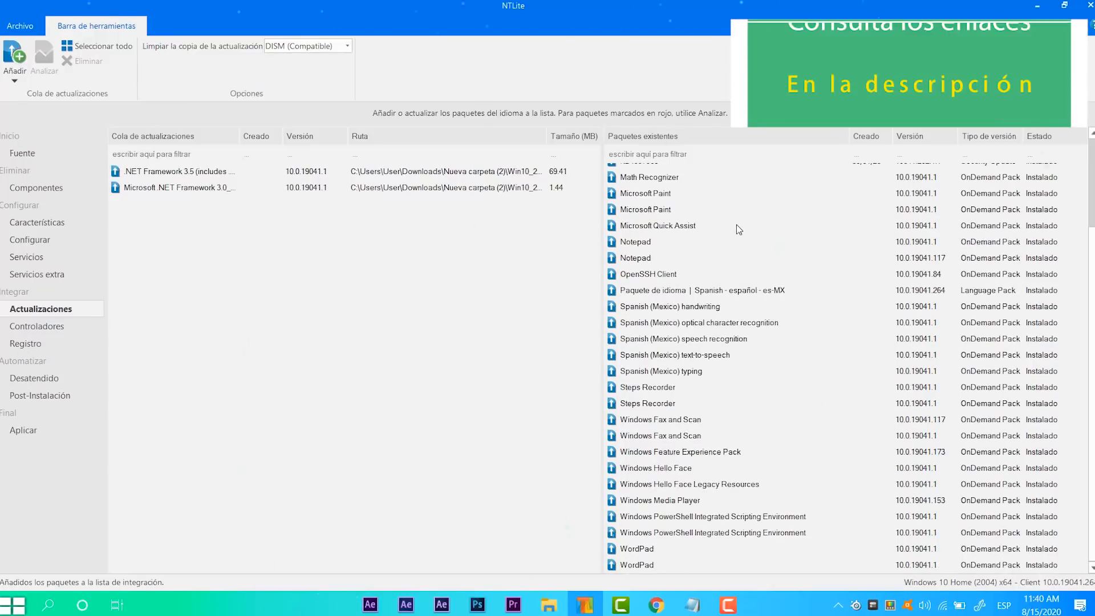
scroll(736, 228, "up", 3)
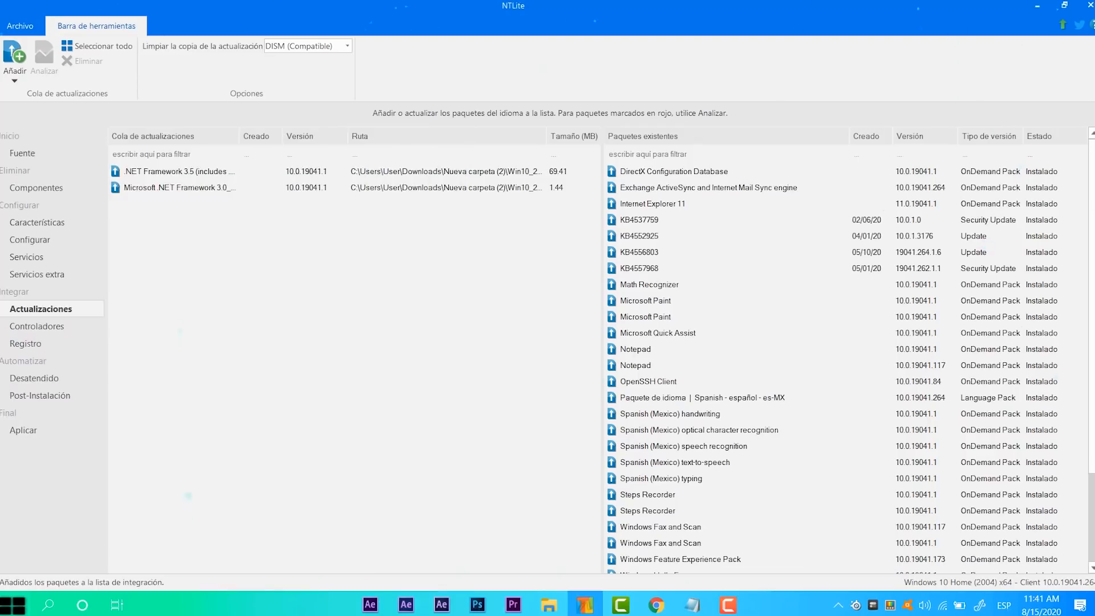
key("super")
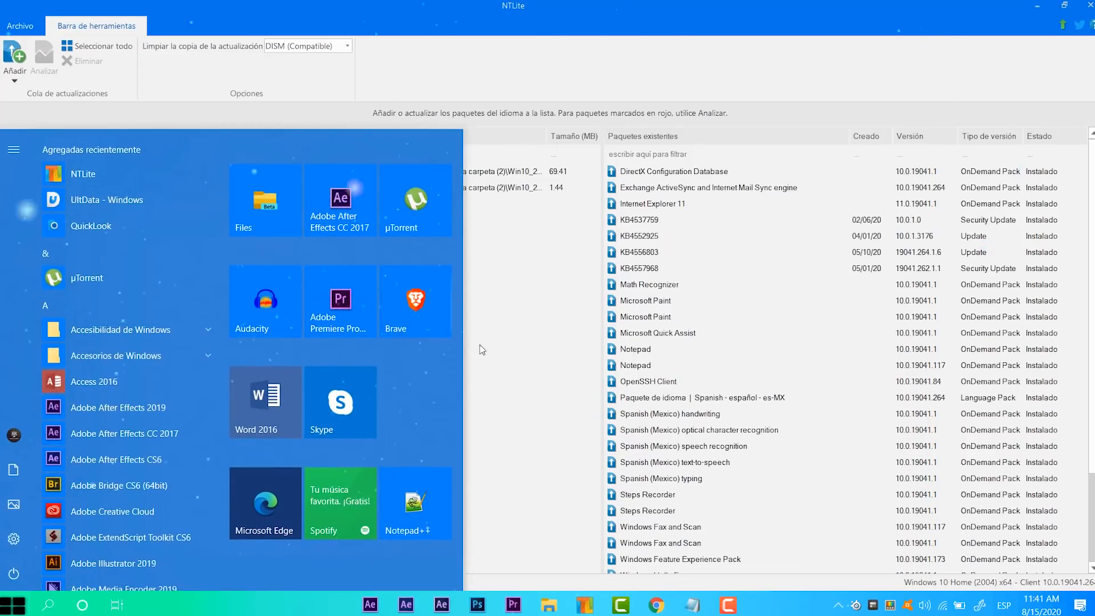
left_click(542, 315)
left_click(13, 605)
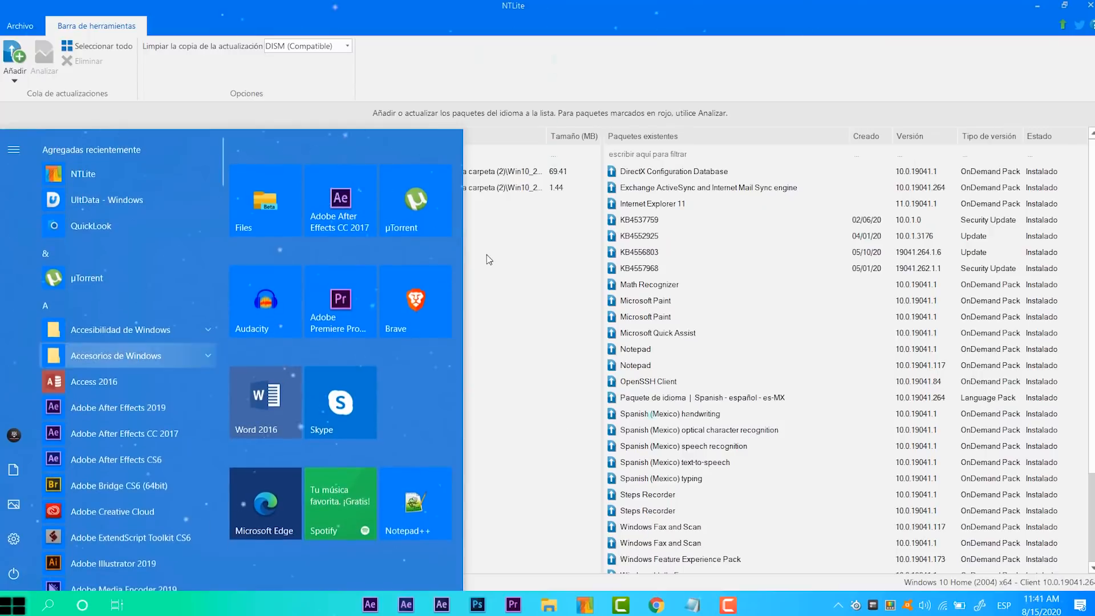
left_click(508, 291)
- View the latest online updates offered for Windows 10 2004 x64 and close the download dialog without queuing any
left_click(15, 71)
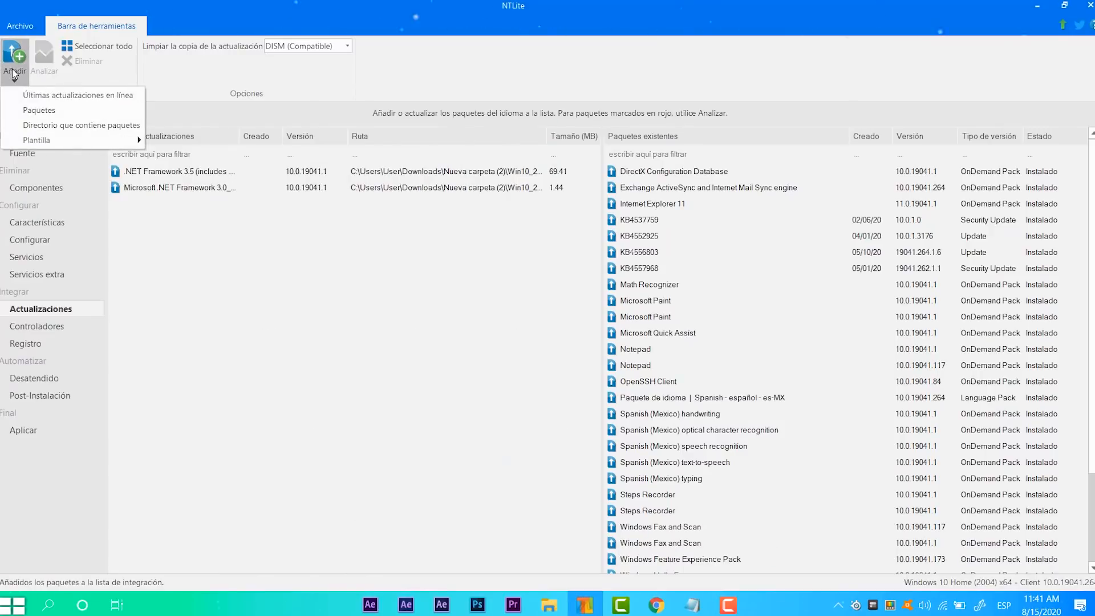
left_click(84, 95)
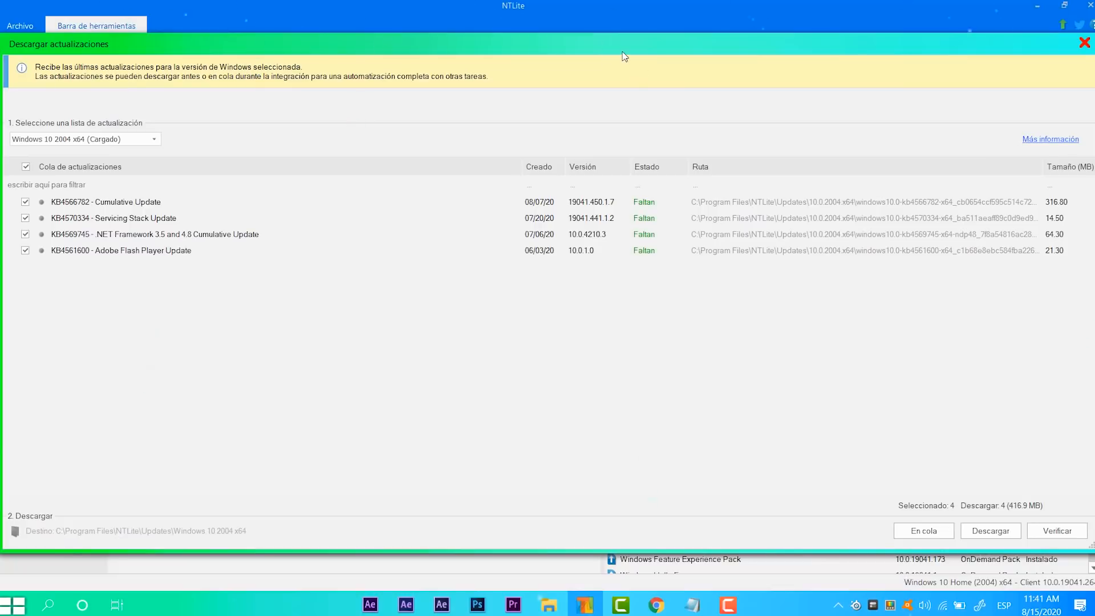
left_click_drag(580, 48, 553, 36)
left_click(1056, 30)
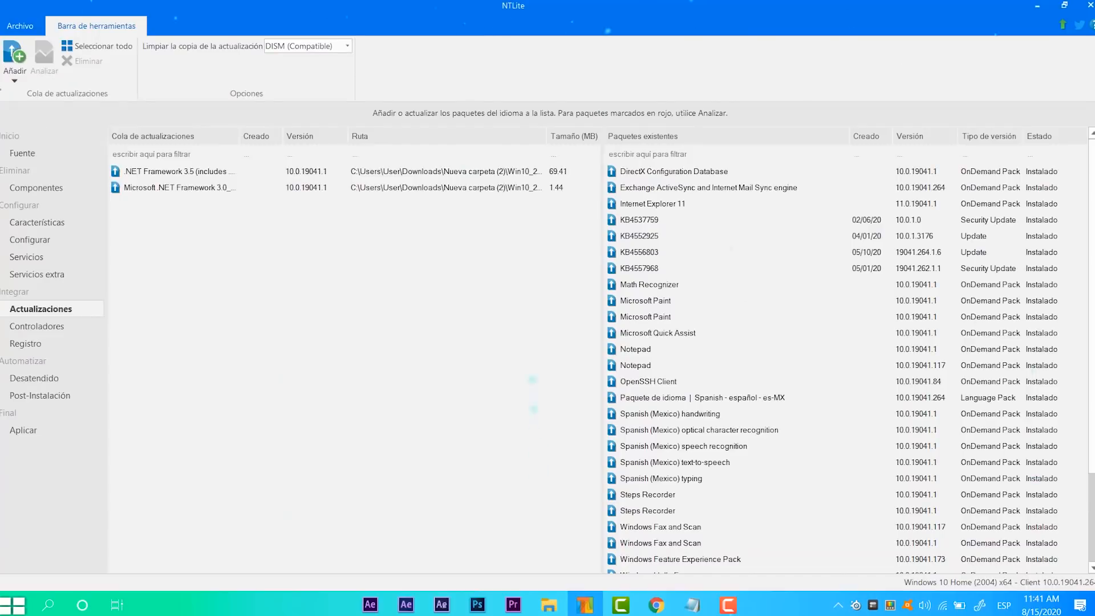
left_click(13, 82)
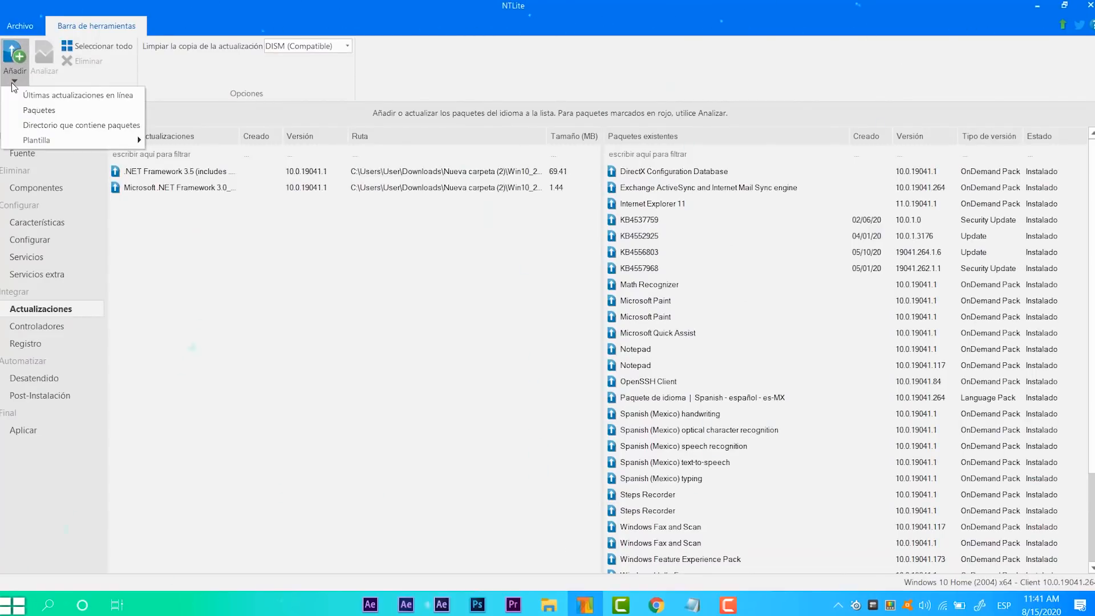
left_click(91, 125)
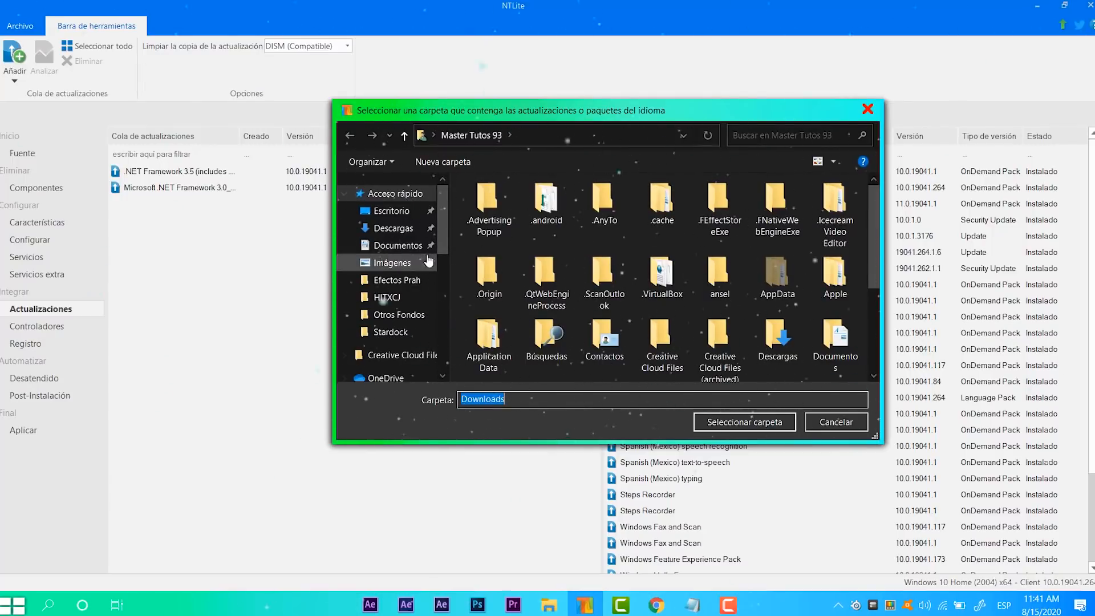
key("Return")
- Add the downloaded windows10.0-kb4568831-x64 package from the Descargas folder to the update queue
left_click(22, 71)
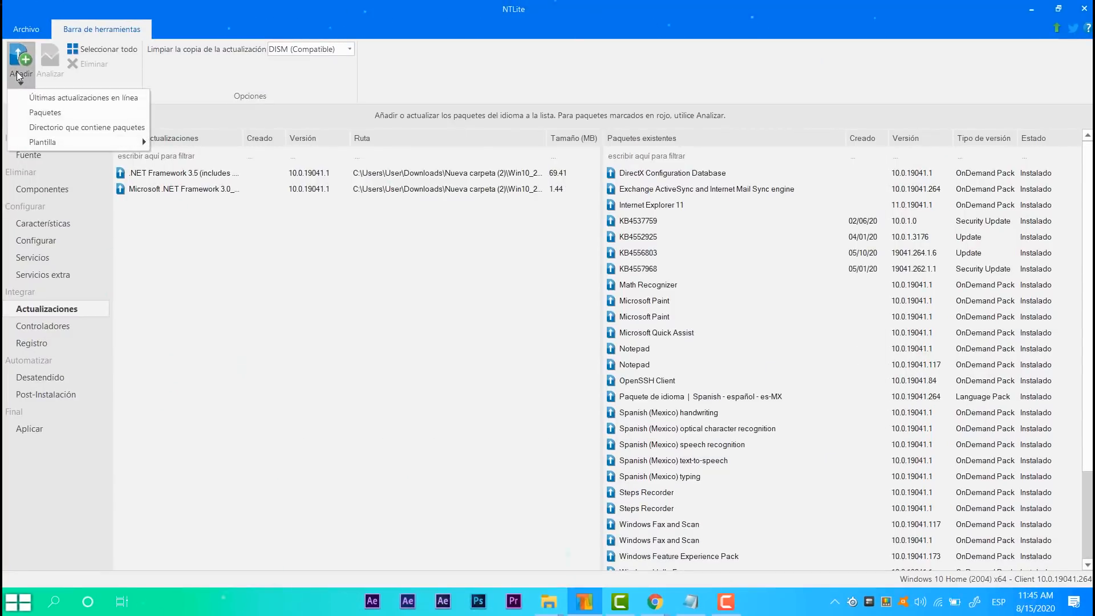
left_click(44, 112)
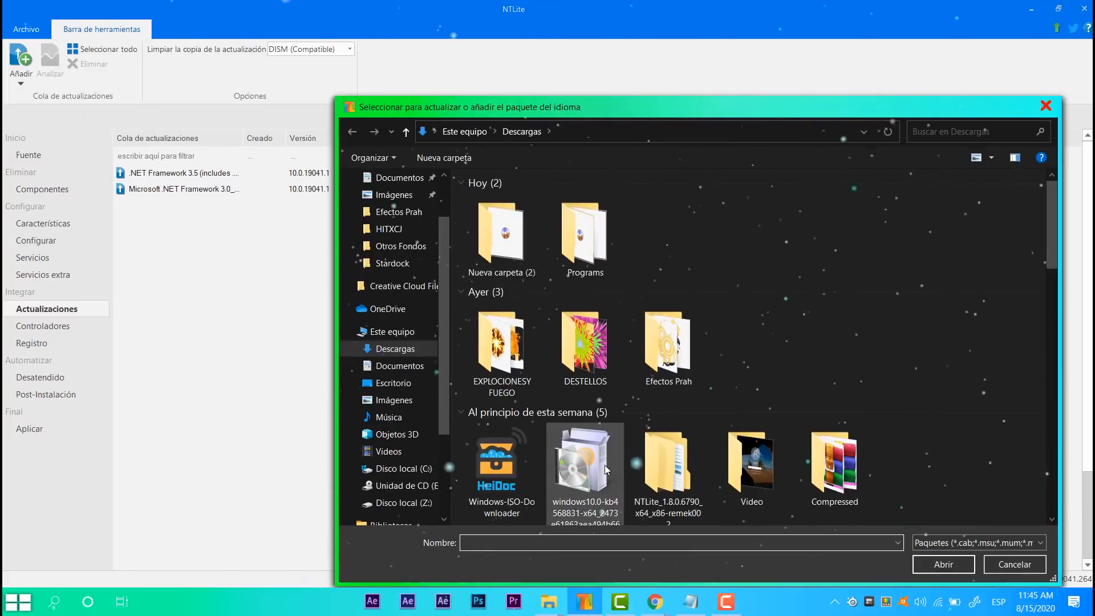
double_click(594, 465)
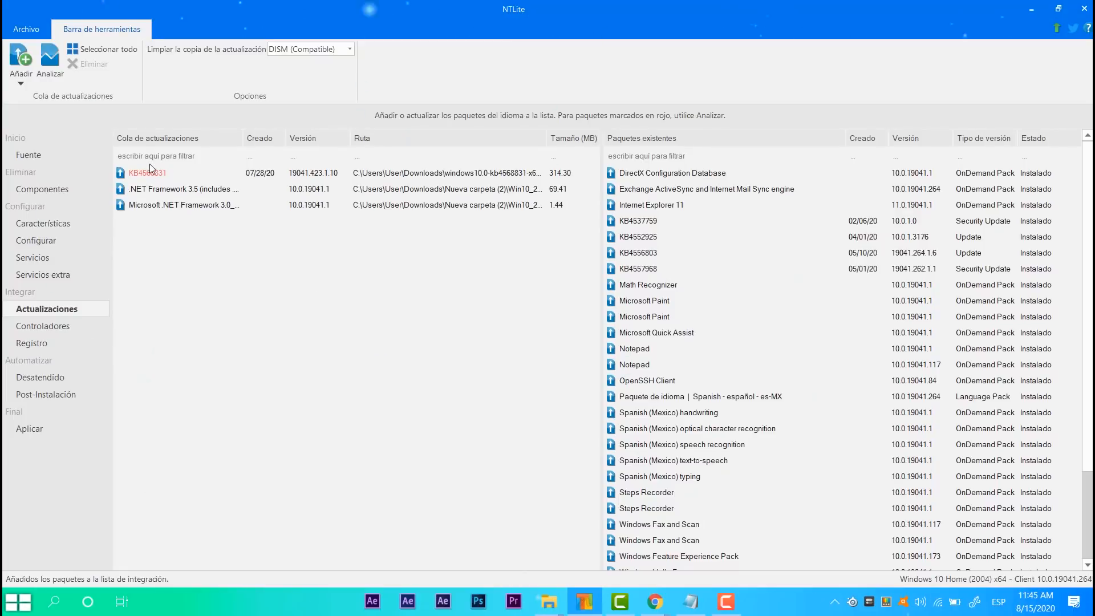
left_click(153, 174)
left_click(158, 240)
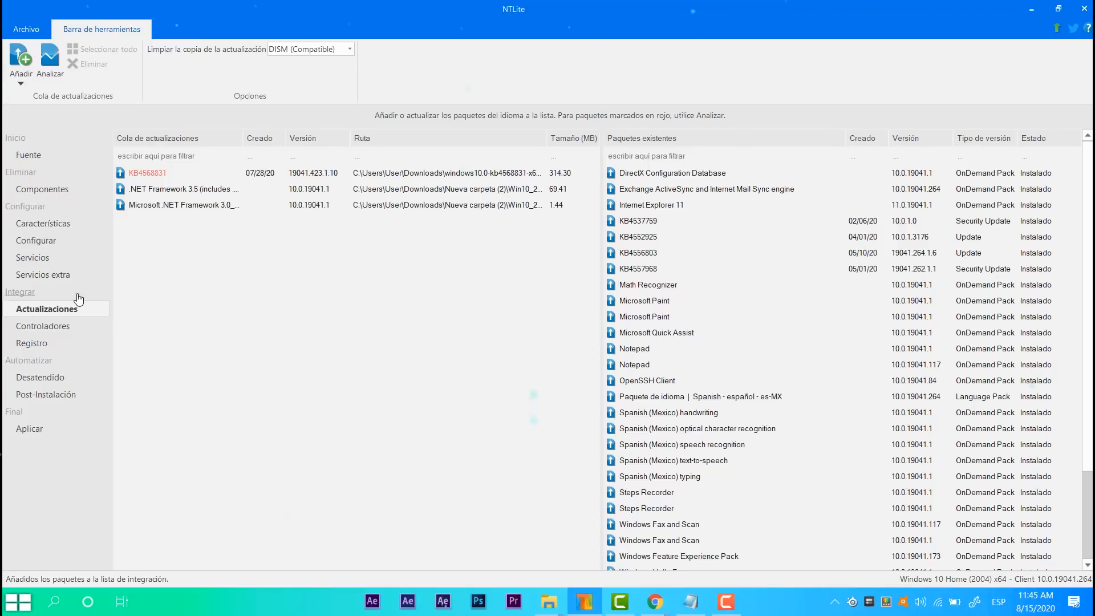
- Open the Controladores page and view the options for adding driver files or a driver directory
left_click(65, 326)
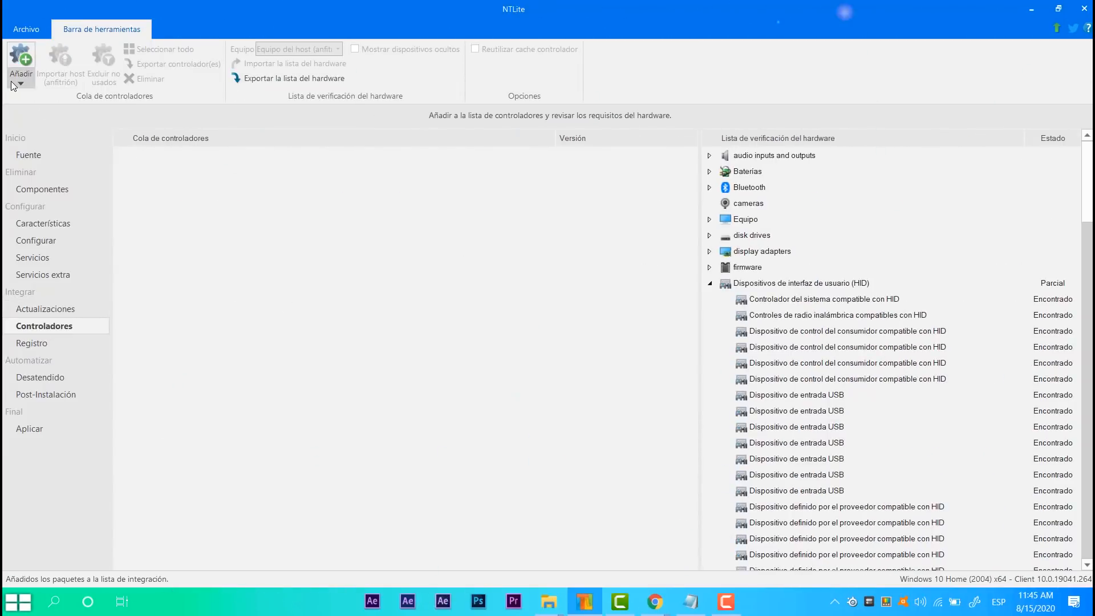
left_click(21, 66)
left_click(383, 340)
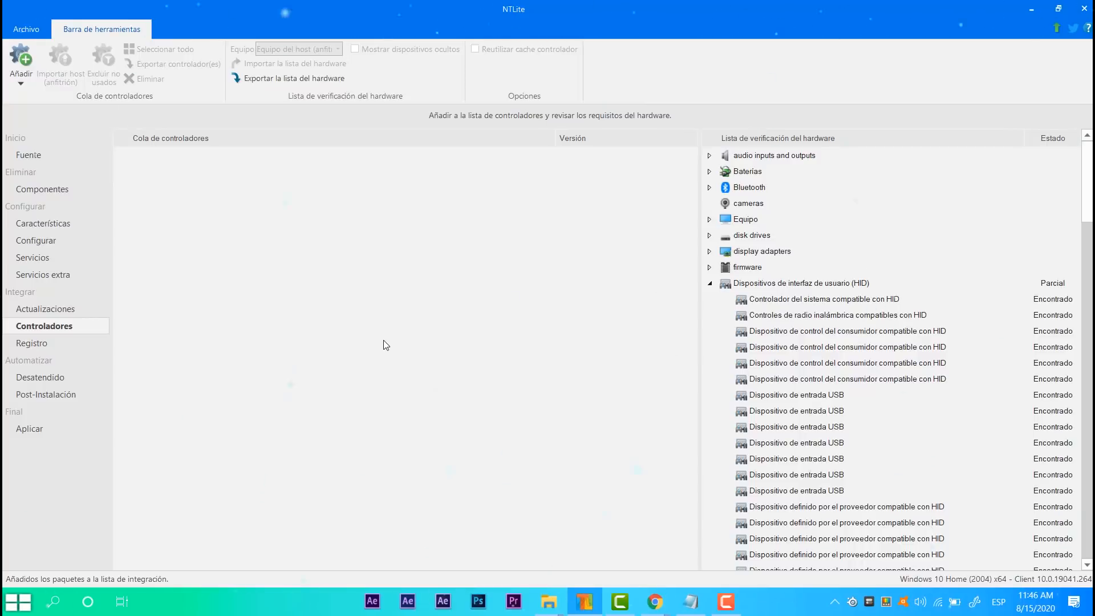
left_click(10, 82)
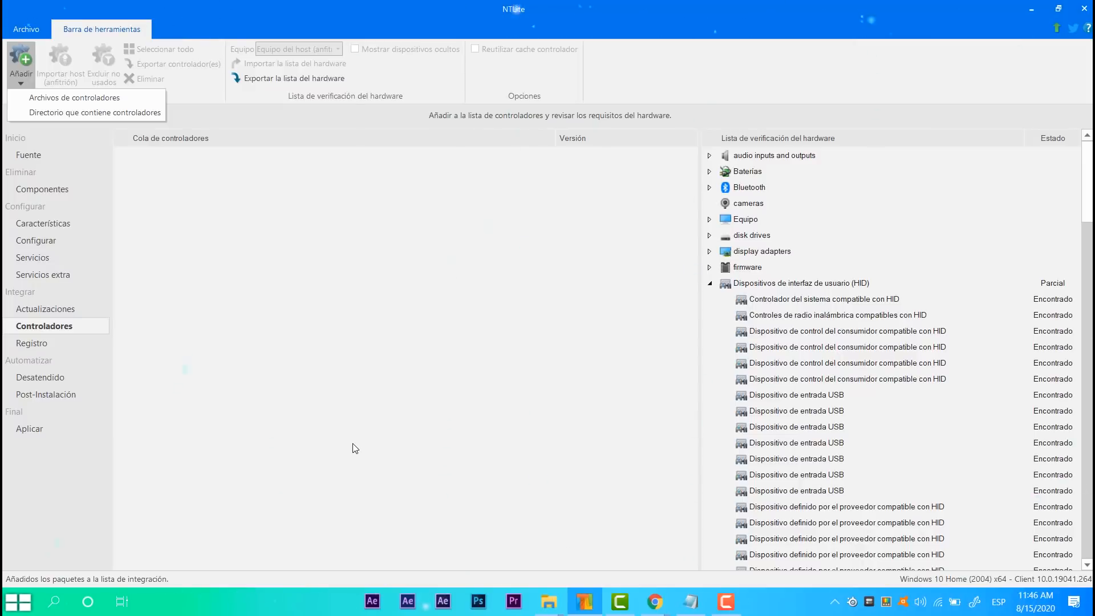
left_click(289, 296)
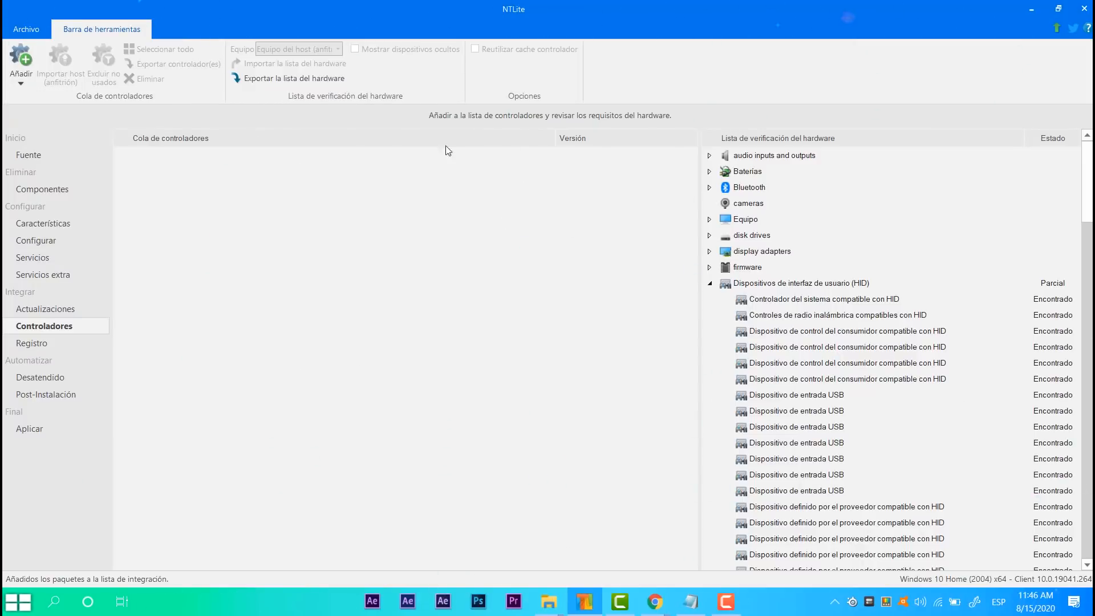
- Review the hardware checklist for devices whose drivers are found or missing in the image
scroll(759, 268, "down", 8)
scroll(763, 272, "up", 8)
scroll(780, 319, "down", 20)
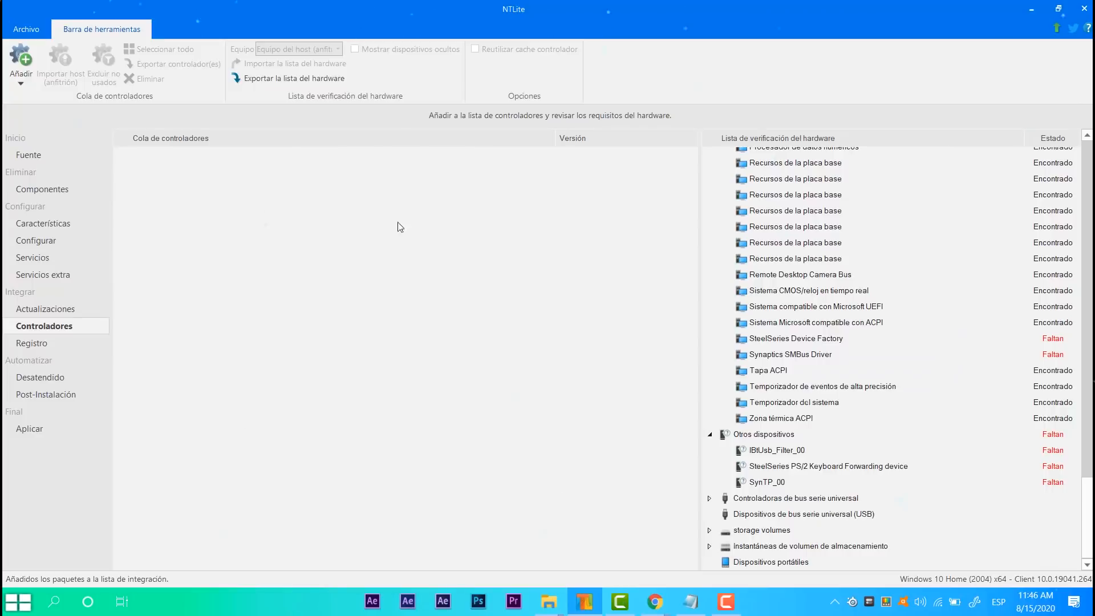
scroll(733, 311, "up", 10)
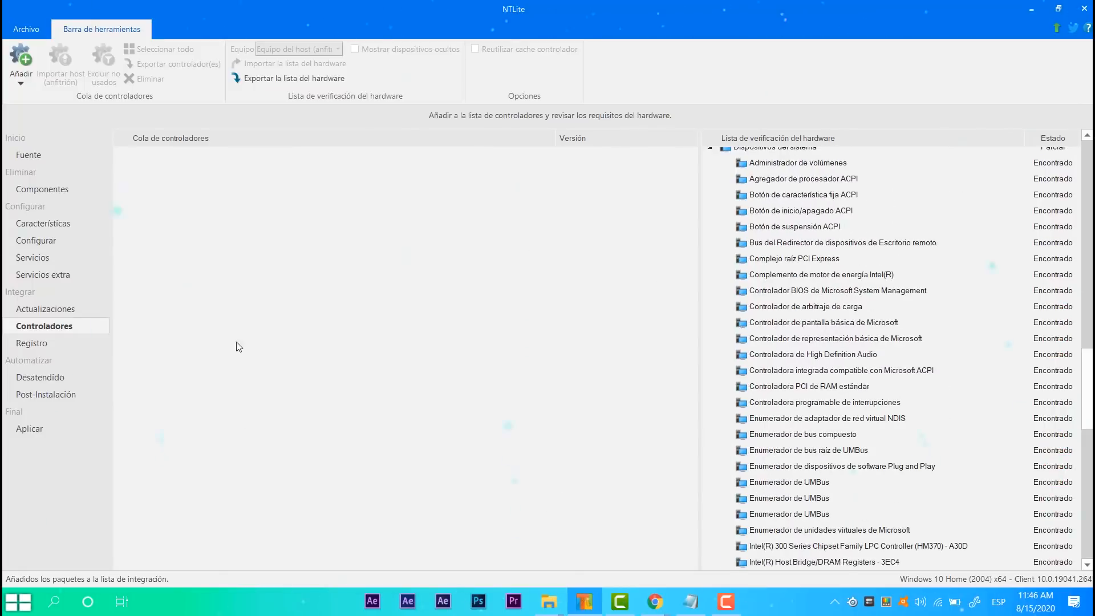
- Add the 20H2.reg file from the Downloads folder to the registry integration queue
left_click(45, 344)
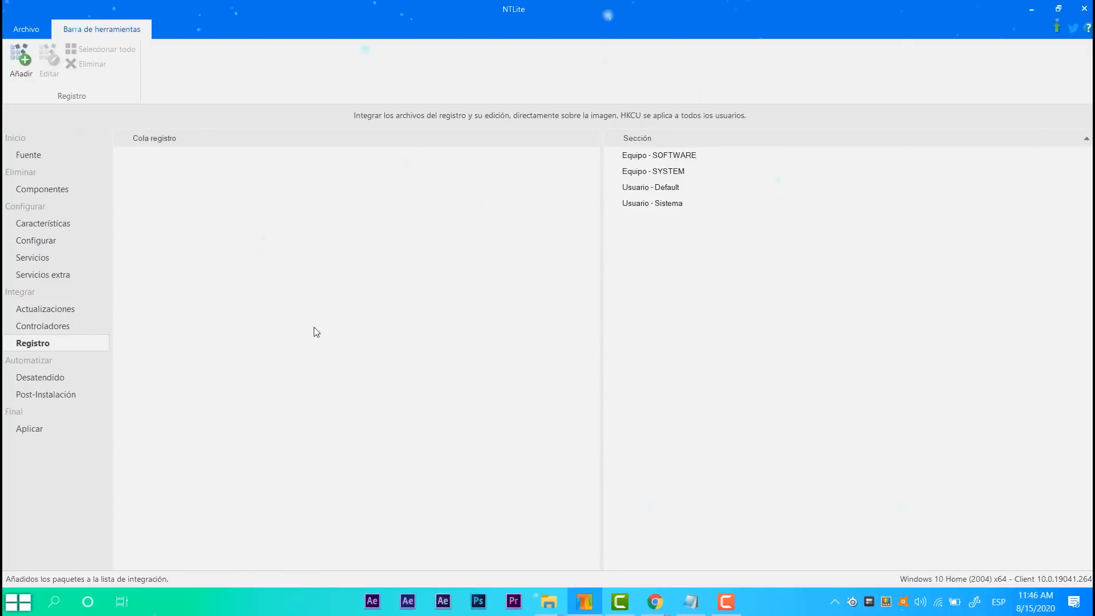
key("super")
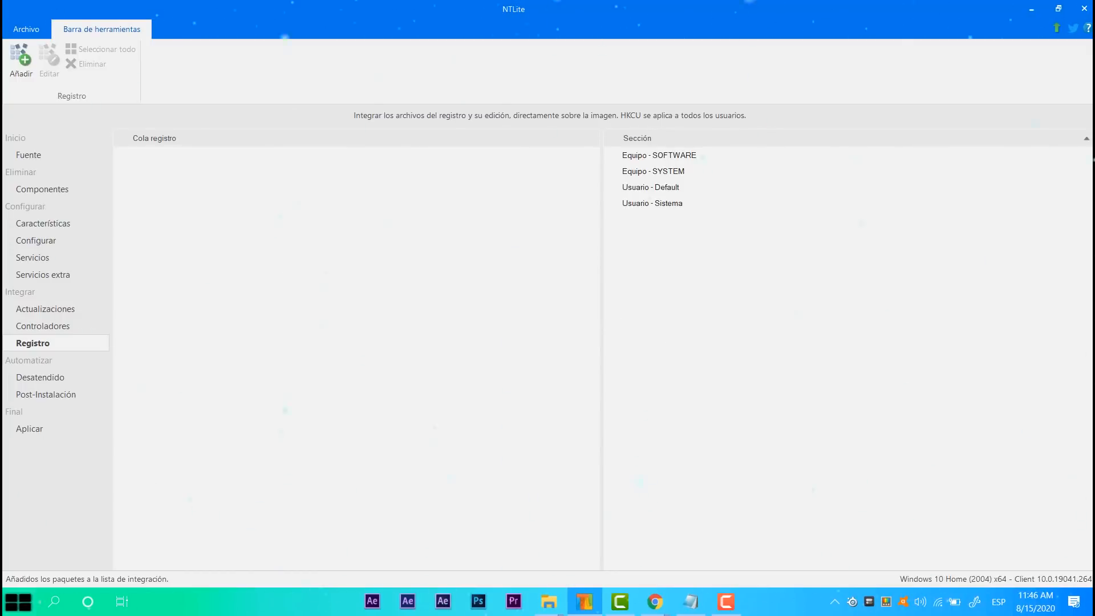
key("super")
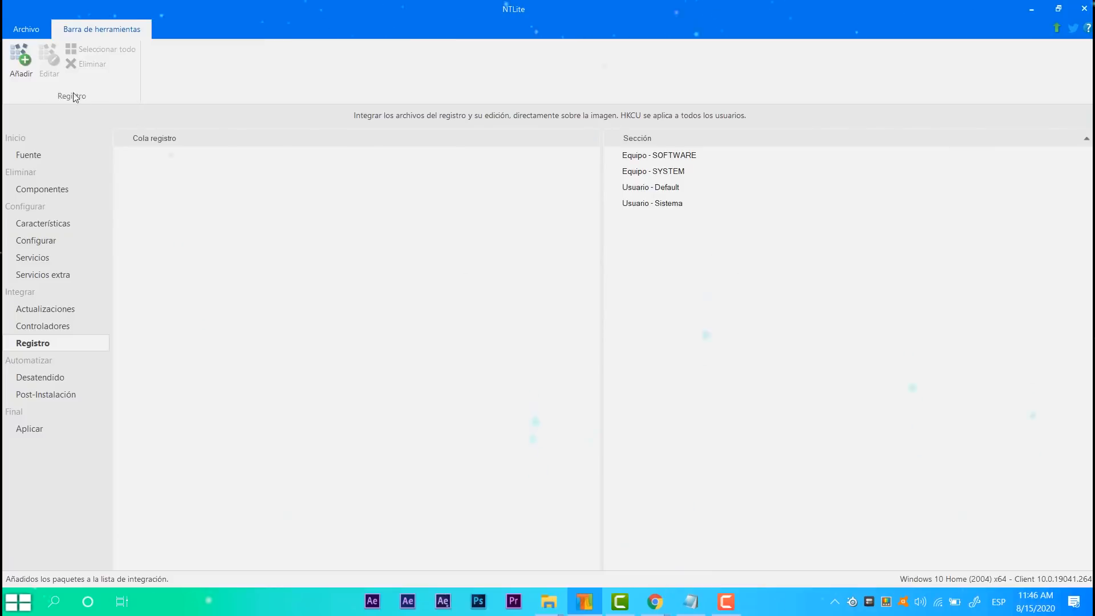
left_click(18, 74)
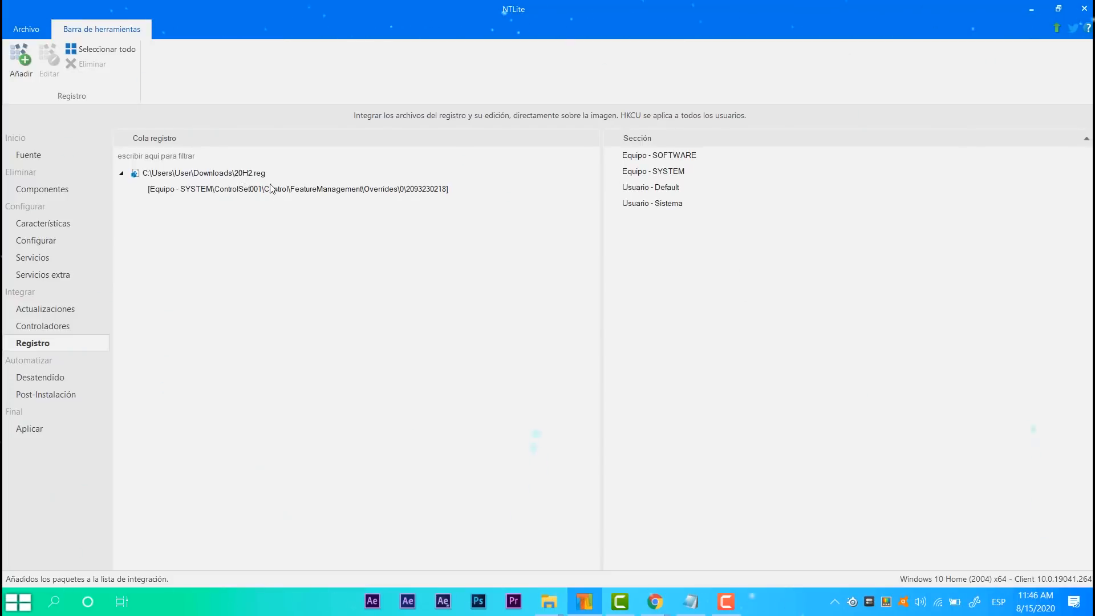
left_click(17, 601)
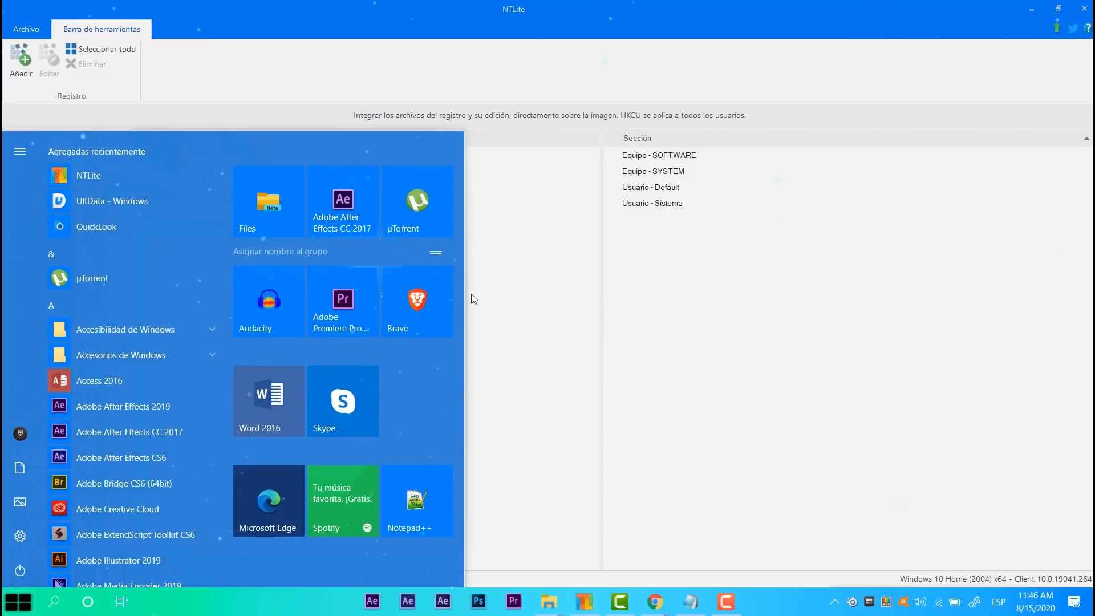
left_click(549, 330)
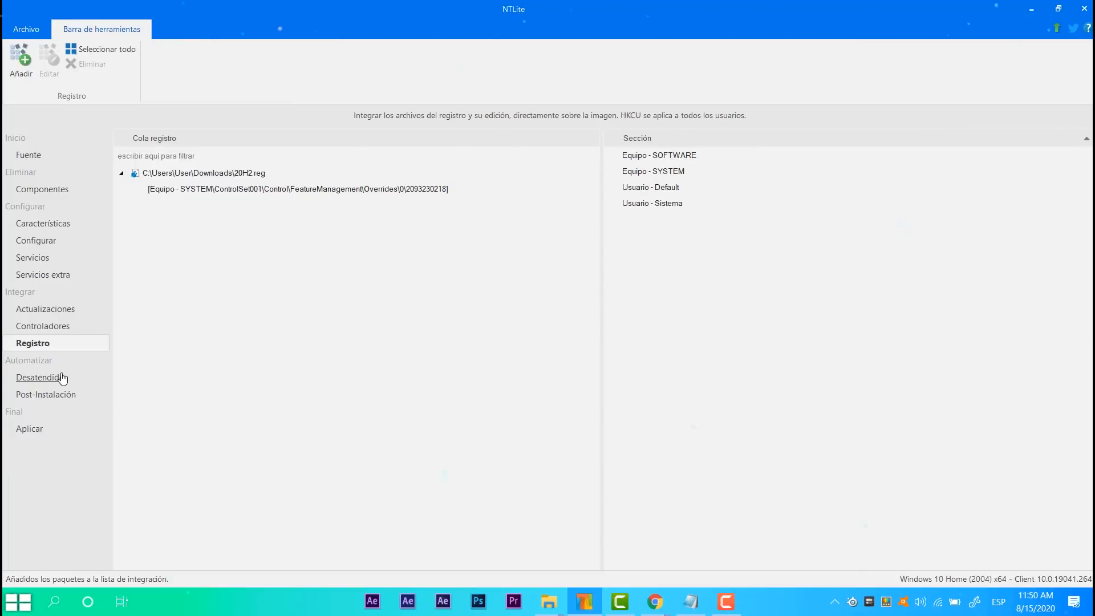
- Look through the unattended setup options and the post-installation execution queue without enabling anything
left_click(63, 378)
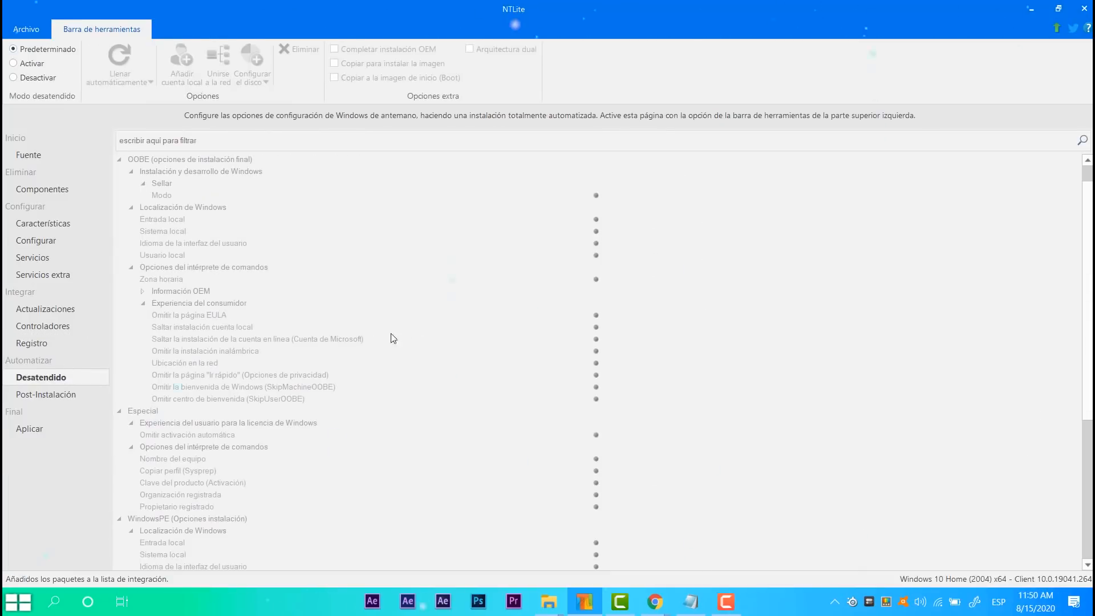
scroll(514, 330, "down", 5)
scroll(508, 348, "down", 1)
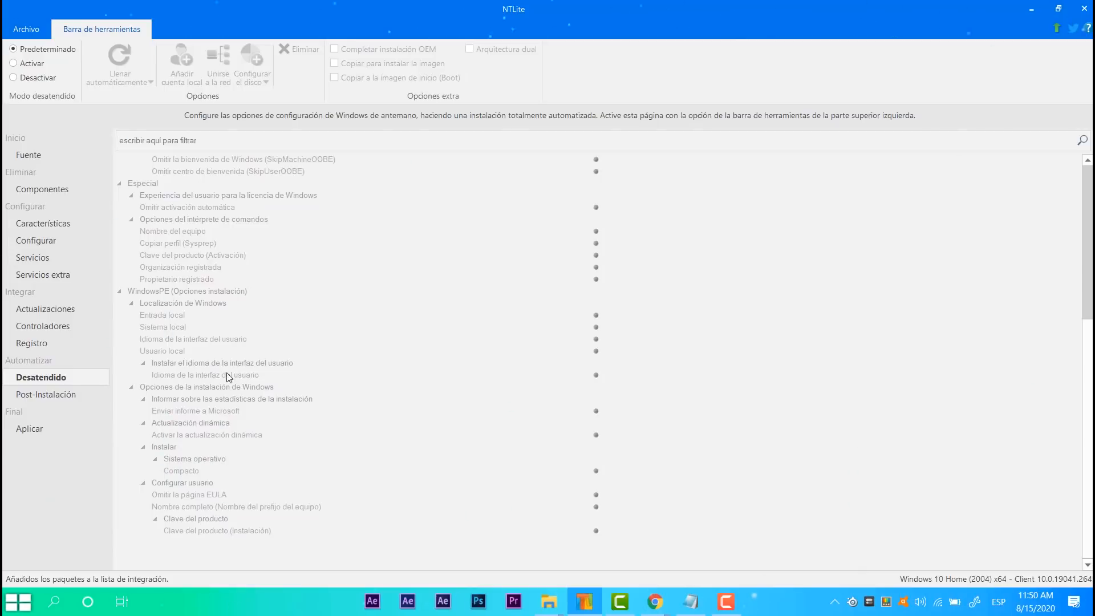
left_click(67, 395)
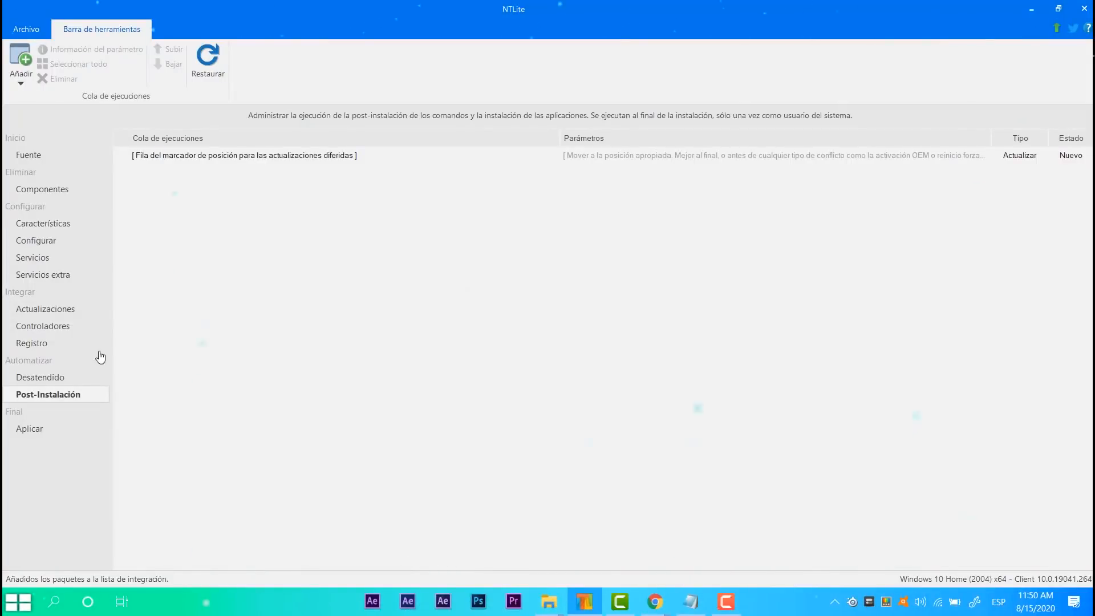
- Open the Aplicar page and review the summary of pending tasks for each image edition
left_click(38, 433)
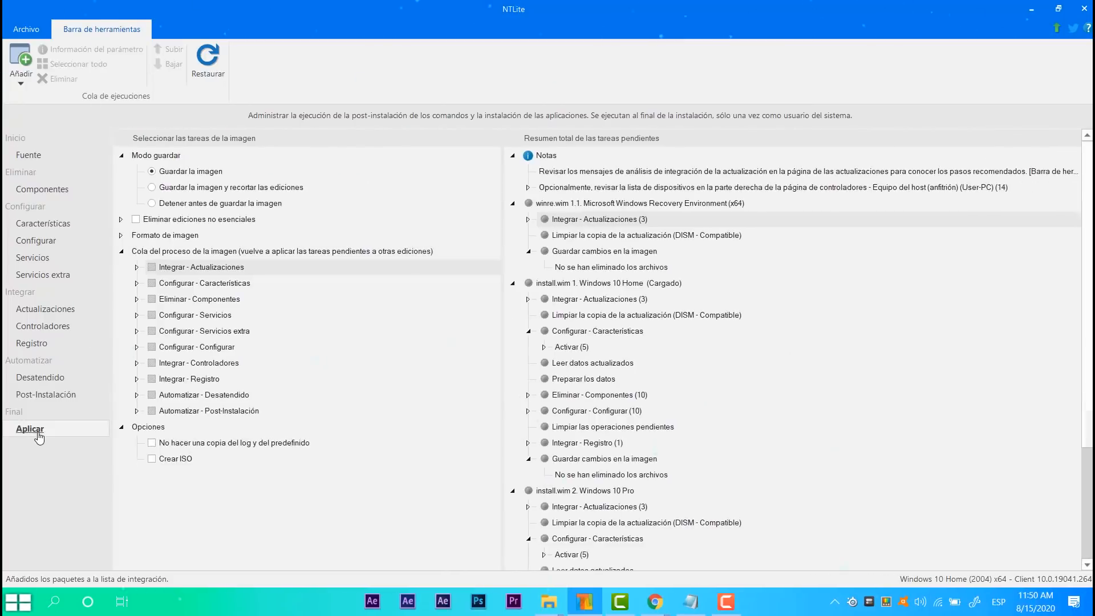
left_click(121, 252)
left_click(121, 251)
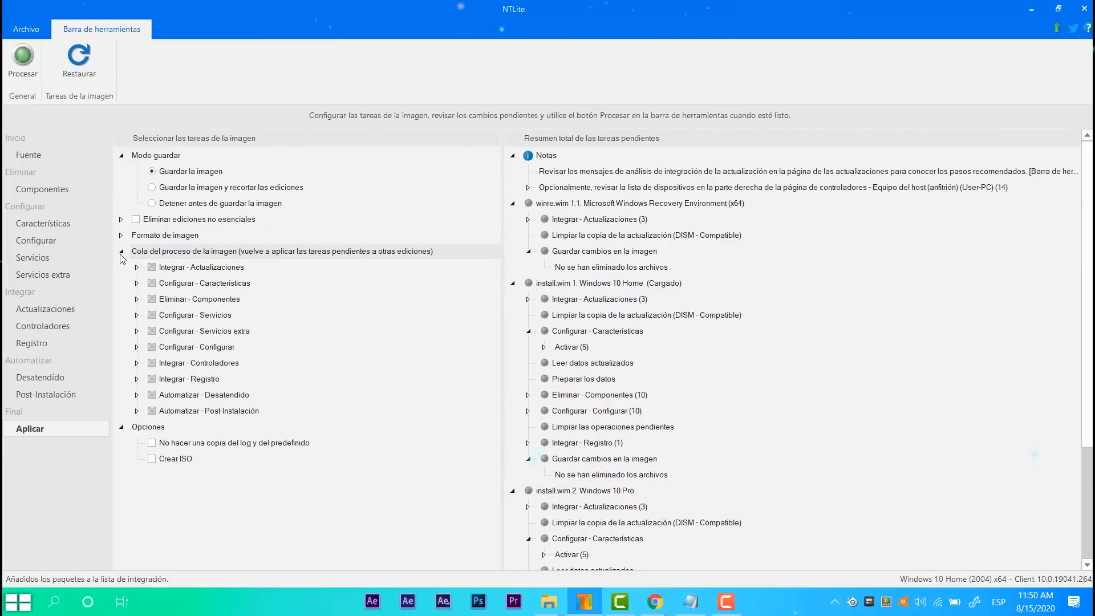
scroll(646, 264, "down", 3)
scroll(647, 264, "up", 3)
scroll(667, 266, "down", 2)
scroll(667, 266, "up", 2)
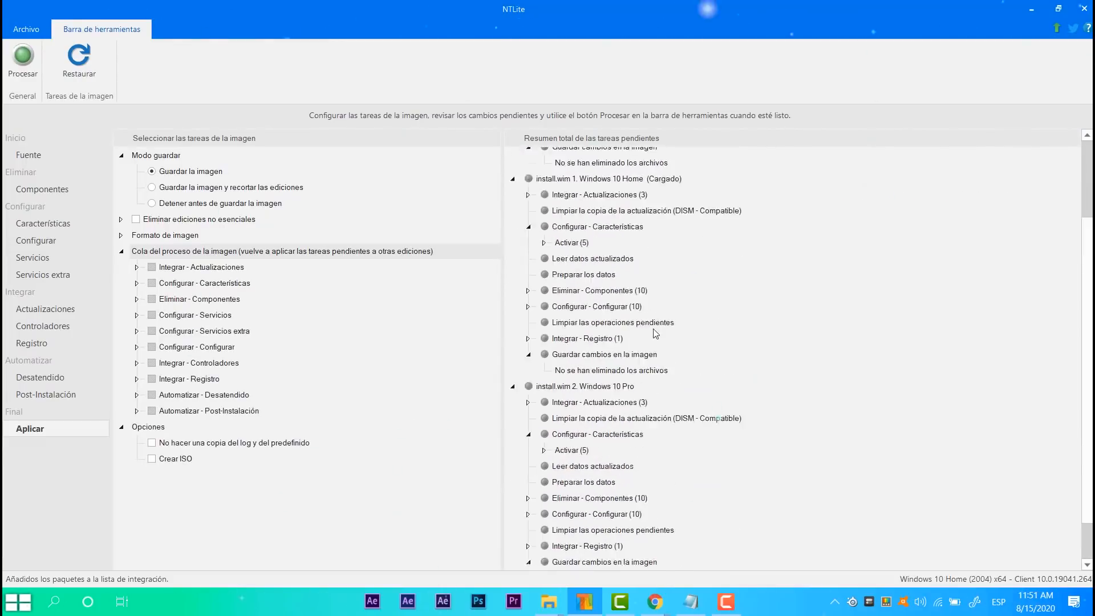
- Examine which images the update integration, feature, component removal and service tasks are applied to, keeping Windows 10 Pro selected for updates
left_click(139, 265)
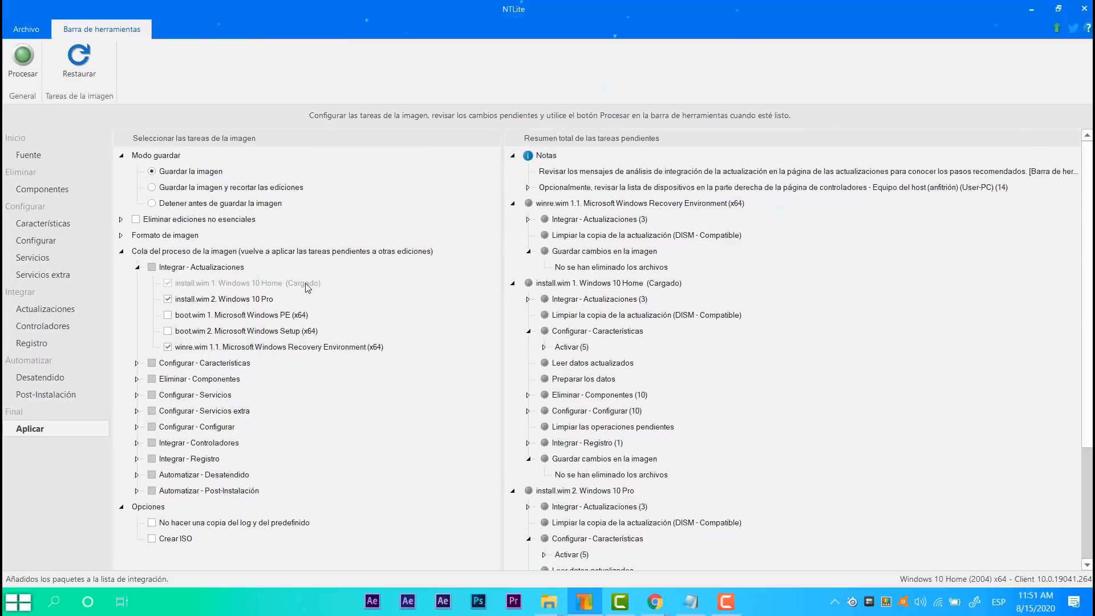
left_click(169, 300)
left_click(169, 299)
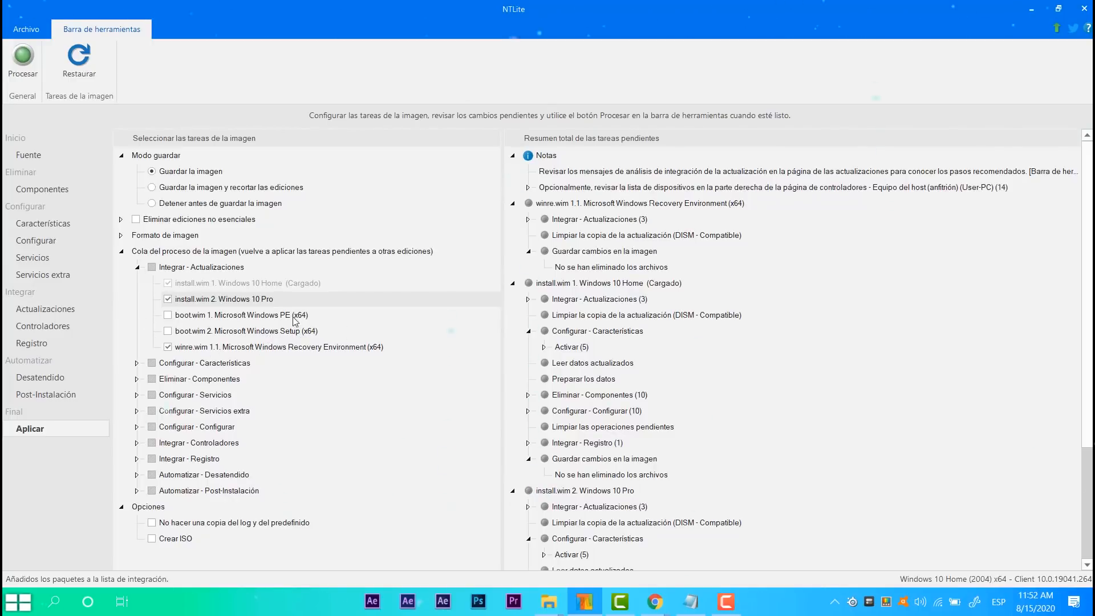
left_click(137, 363)
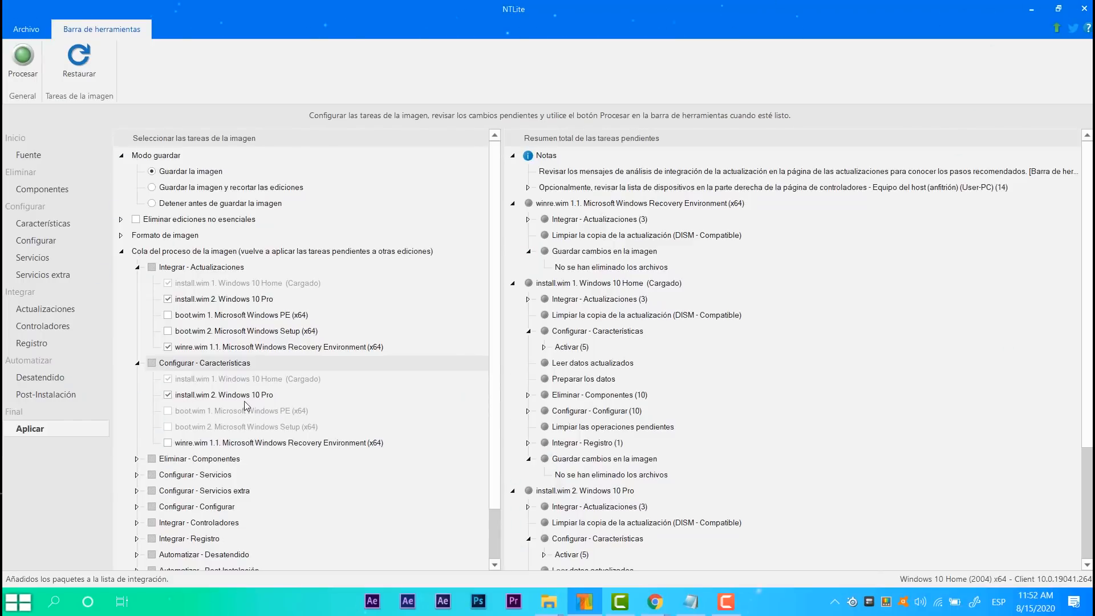
scroll(239, 408, "down", 2)
left_click(137, 398)
scroll(178, 388, "down", 2)
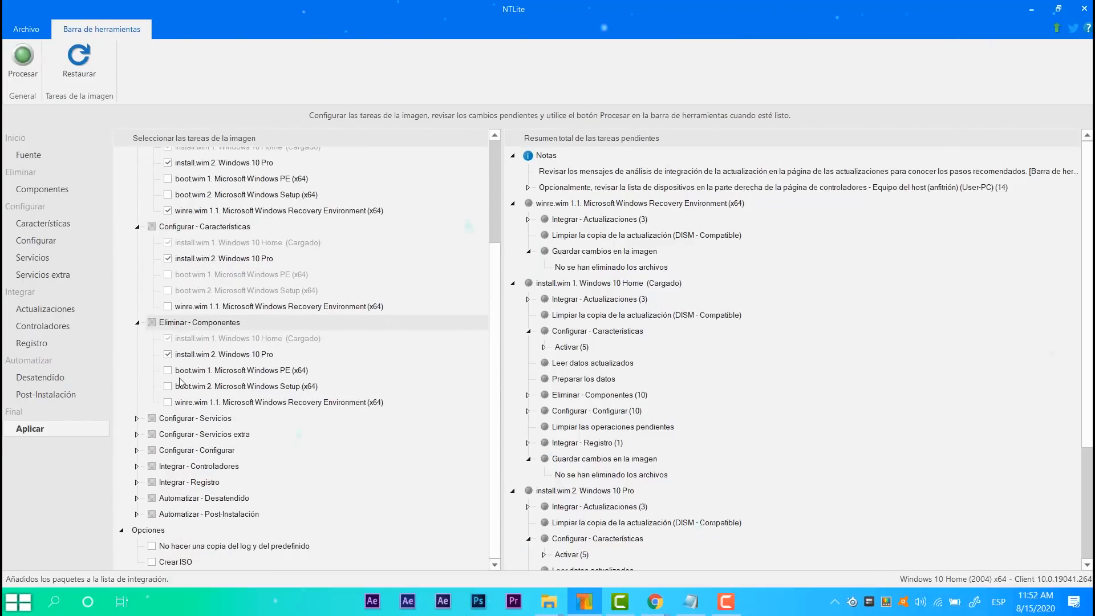
left_click(137, 418)
scroll(166, 376, "down", 2)
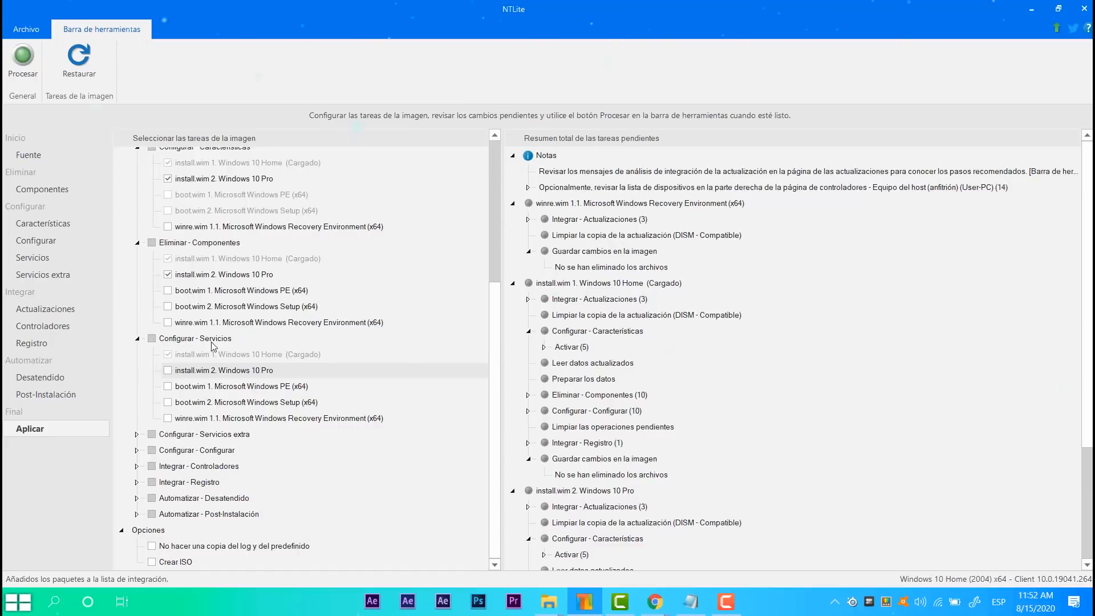
- Examine which images the settings, driver, registry, unattended and post-installation tasks are applied to
left_click(148, 454)
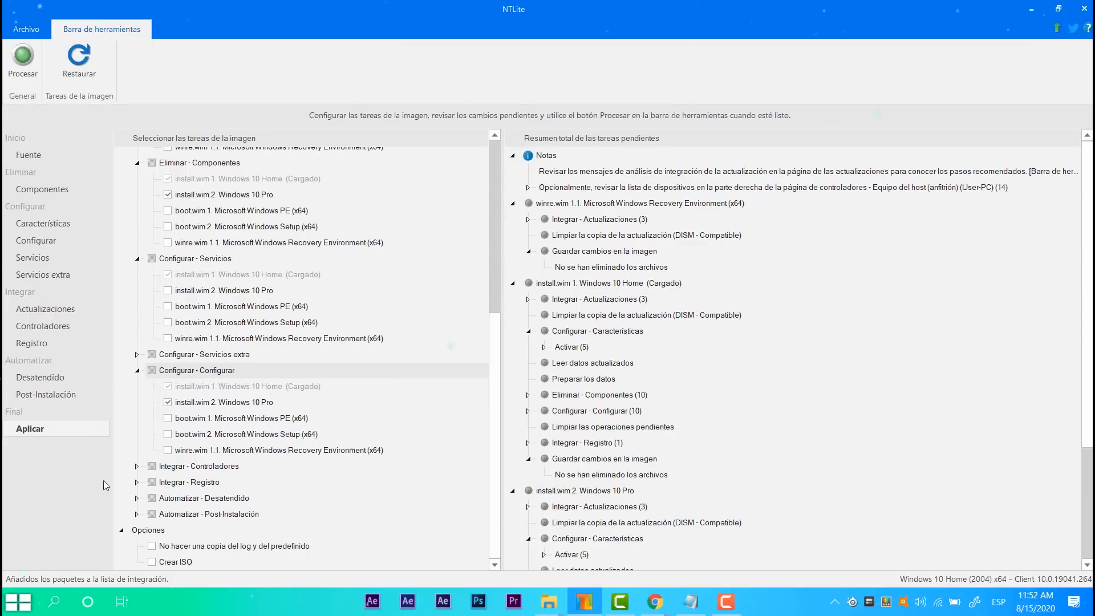
left_click(151, 471)
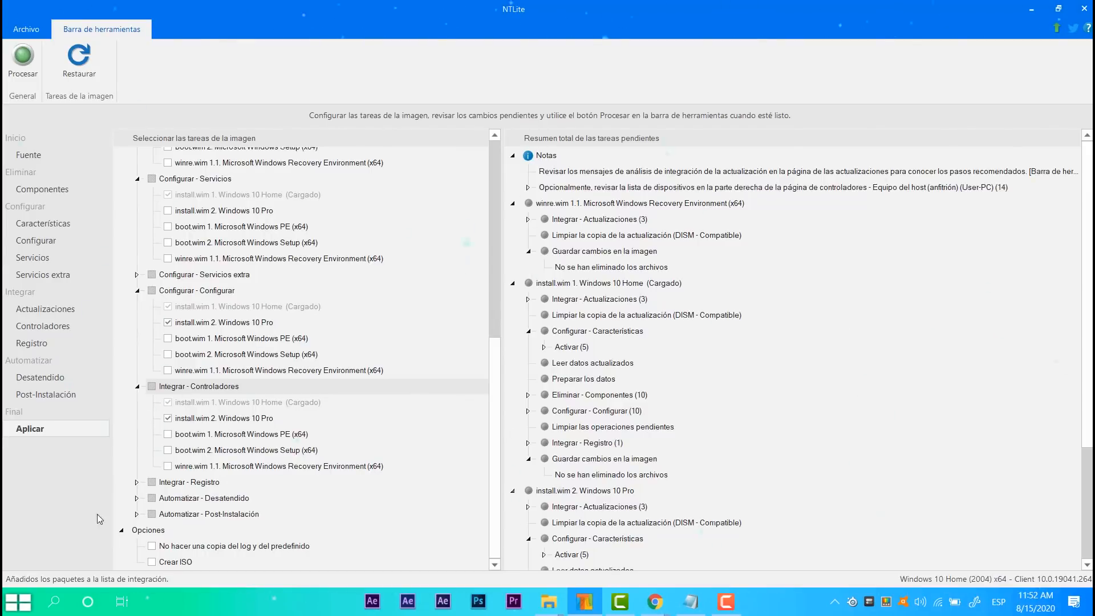
left_click(136, 482)
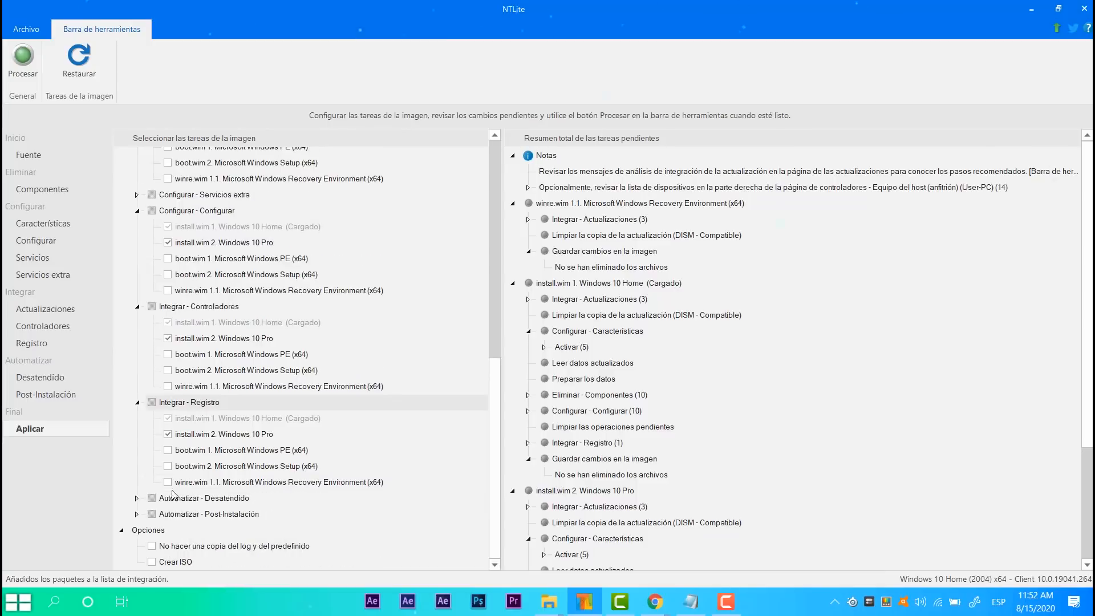
left_click(139, 499)
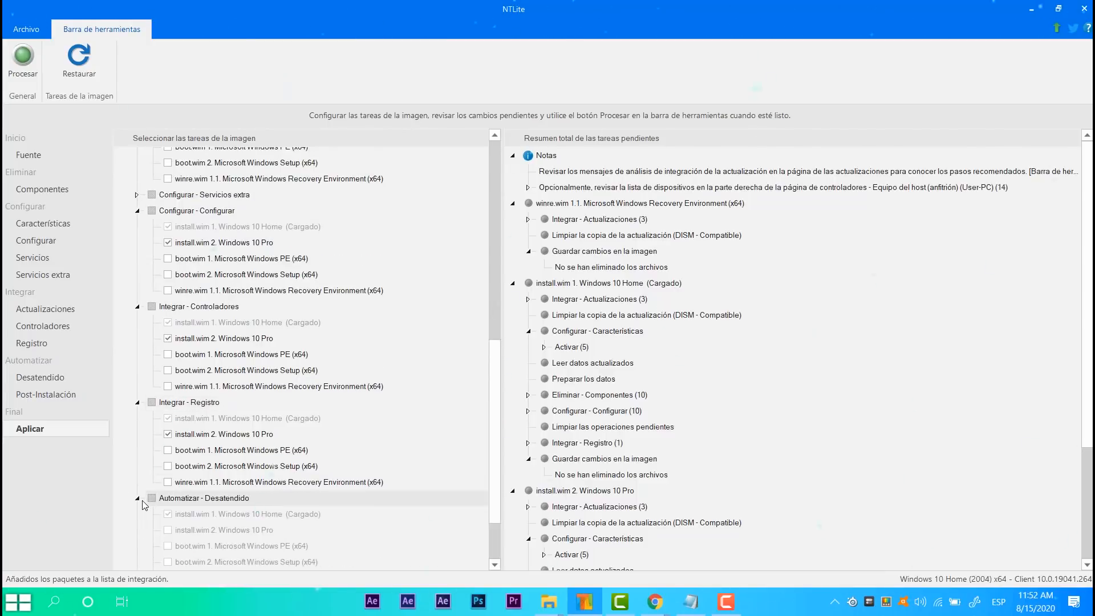
left_click(137, 513)
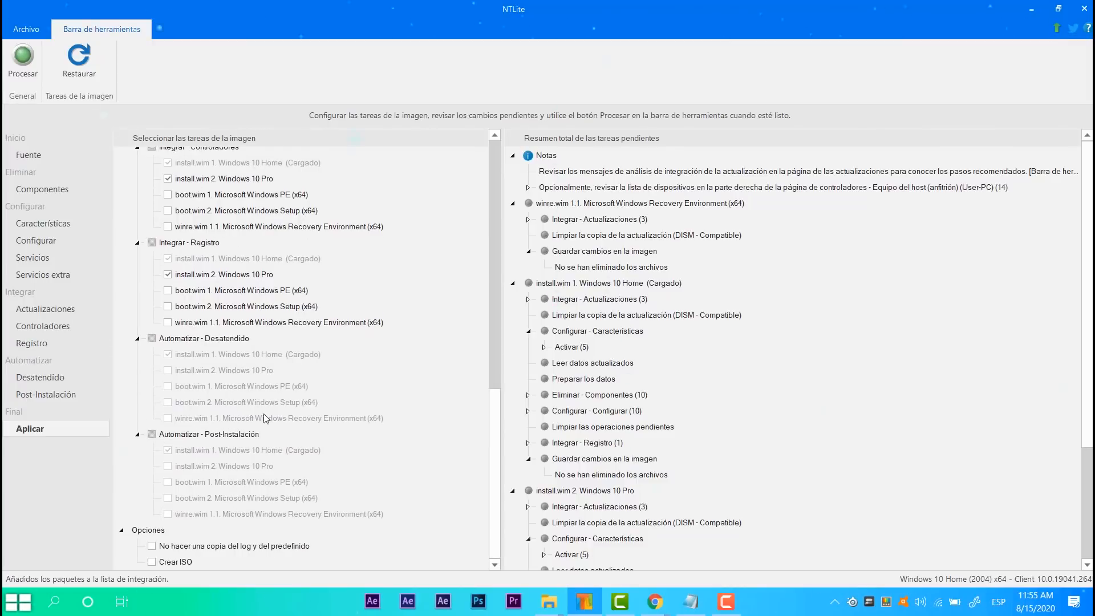
scroll(162, 226, "up", 8)
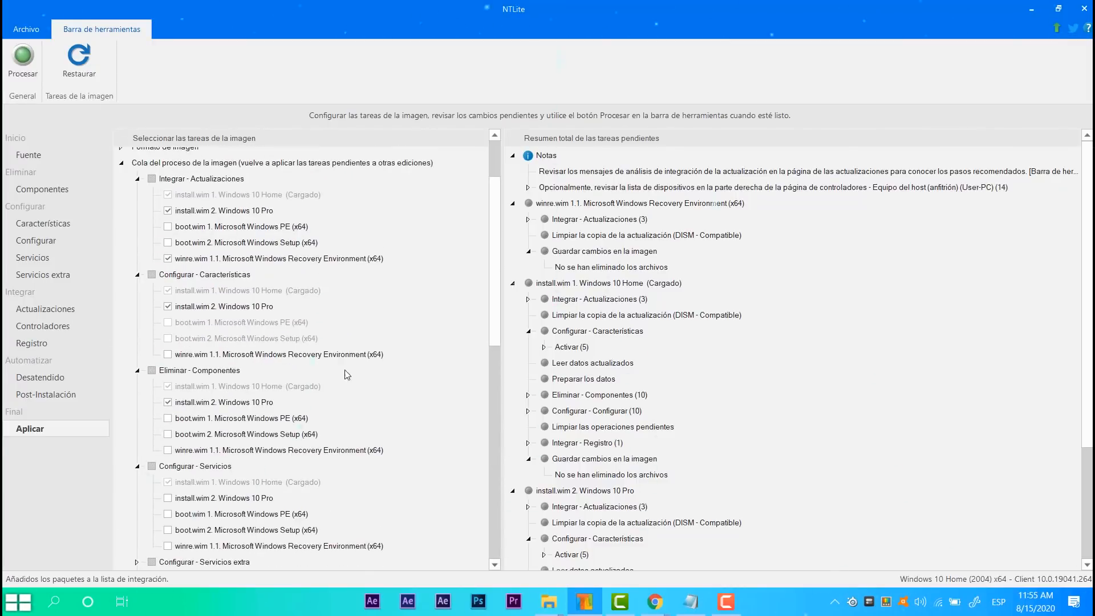
scroll(348, 305, "down", 5)
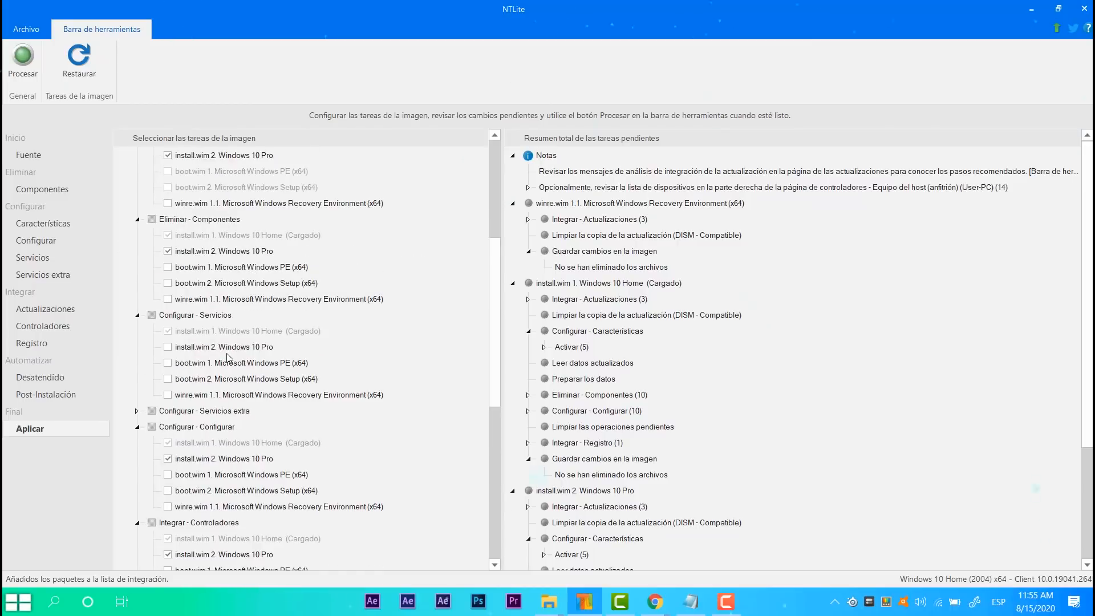
- Save the current image configuration as a preset named MASTER 2
left_click(36, 155)
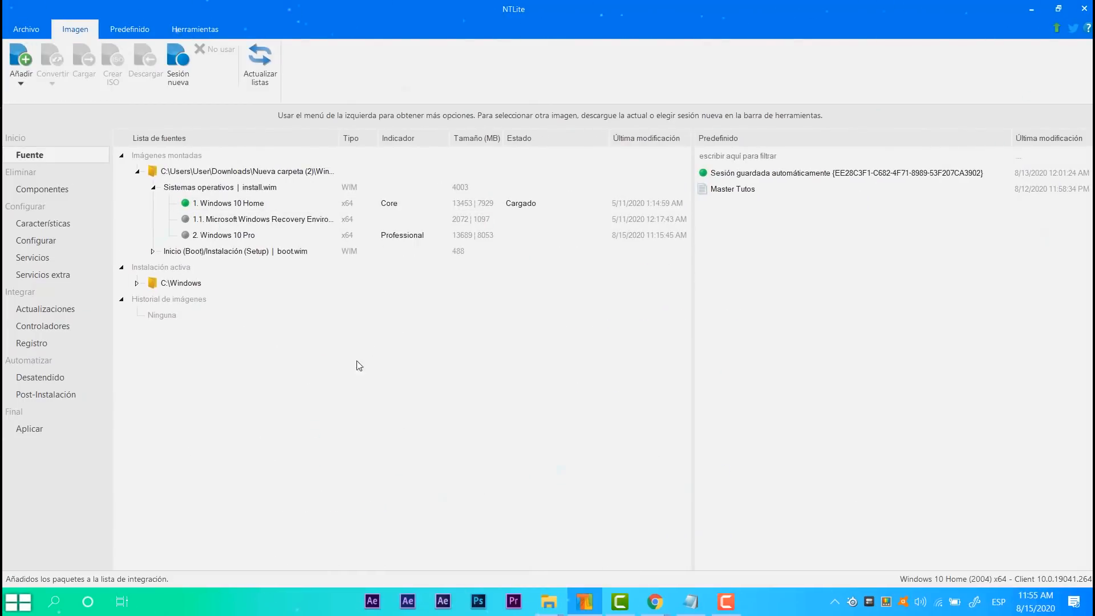
left_click(759, 261)
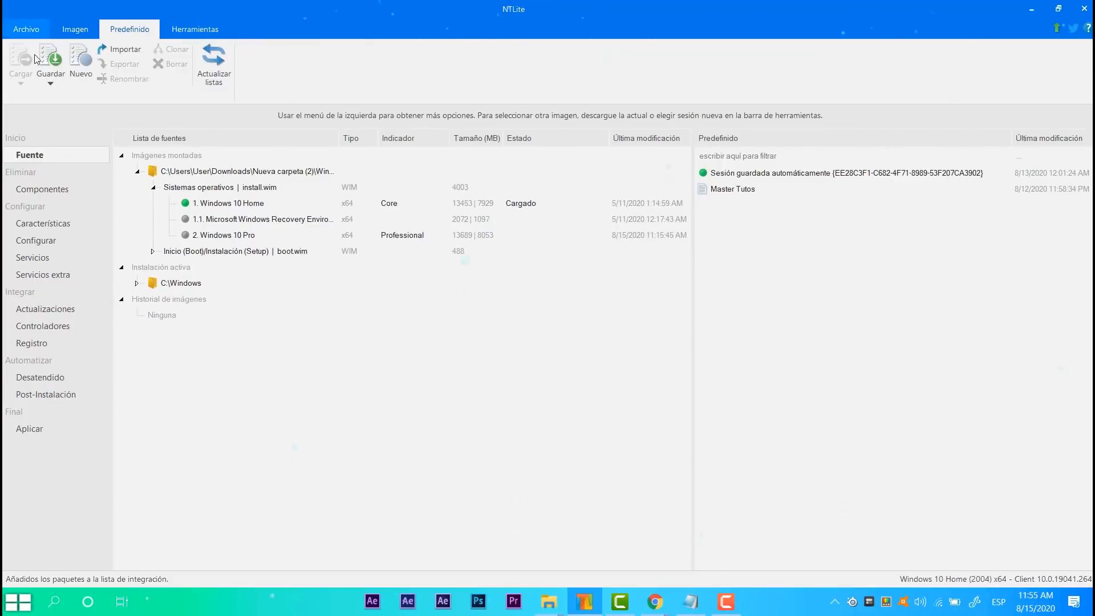
left_click(52, 65)
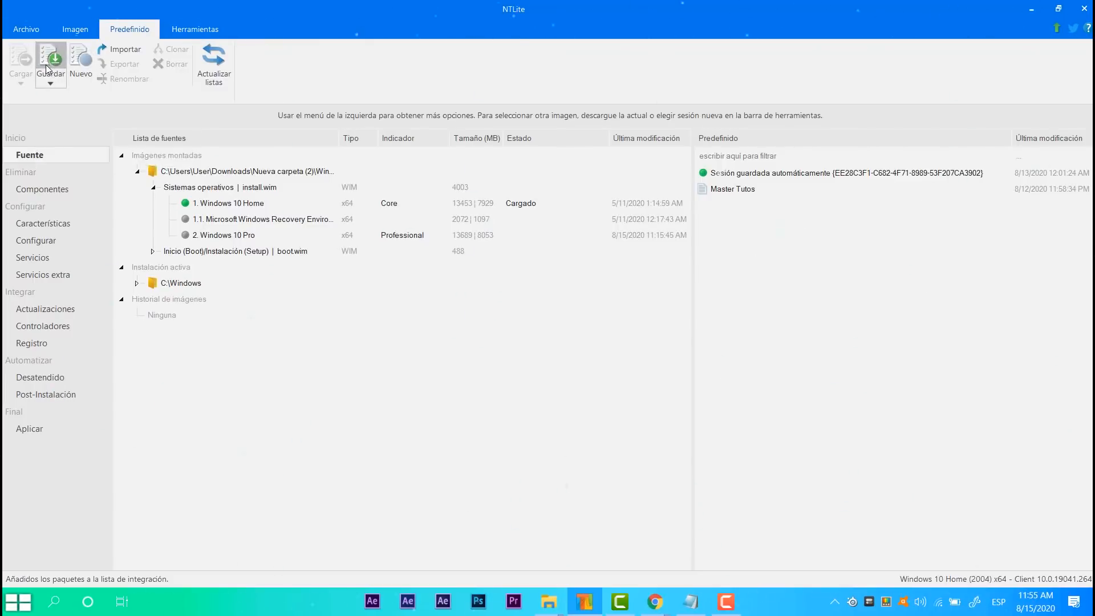
type("mst Tu")
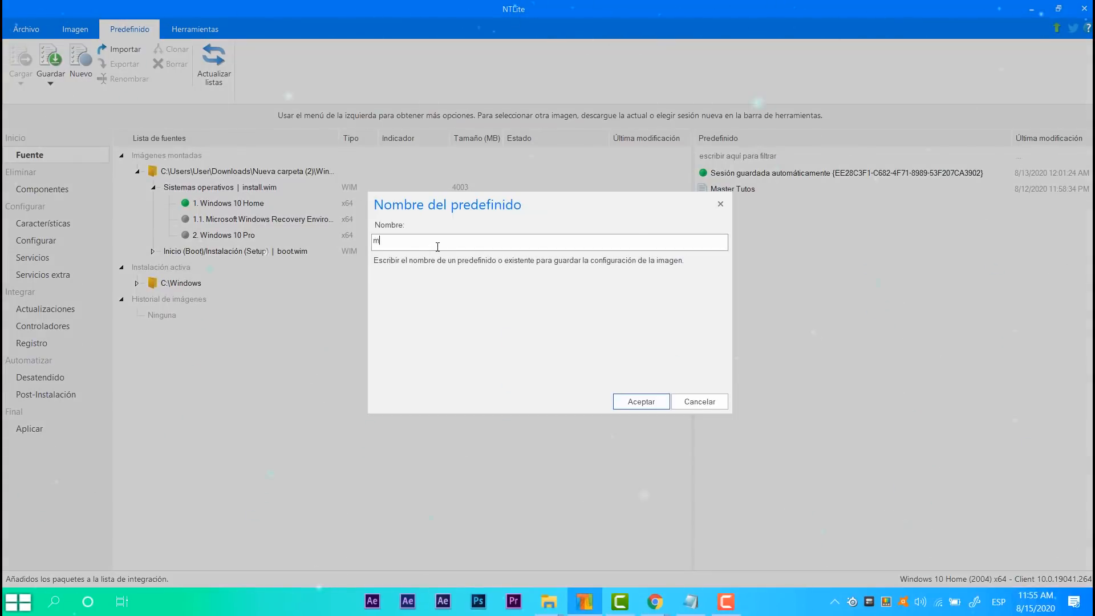
key("BackSpace")
key("BackSpace")
key("BackSpace")
key("BackSpace")
key("BackSpace")
key("BackSpace")
type("MASTER 2")
left_click(639, 401)
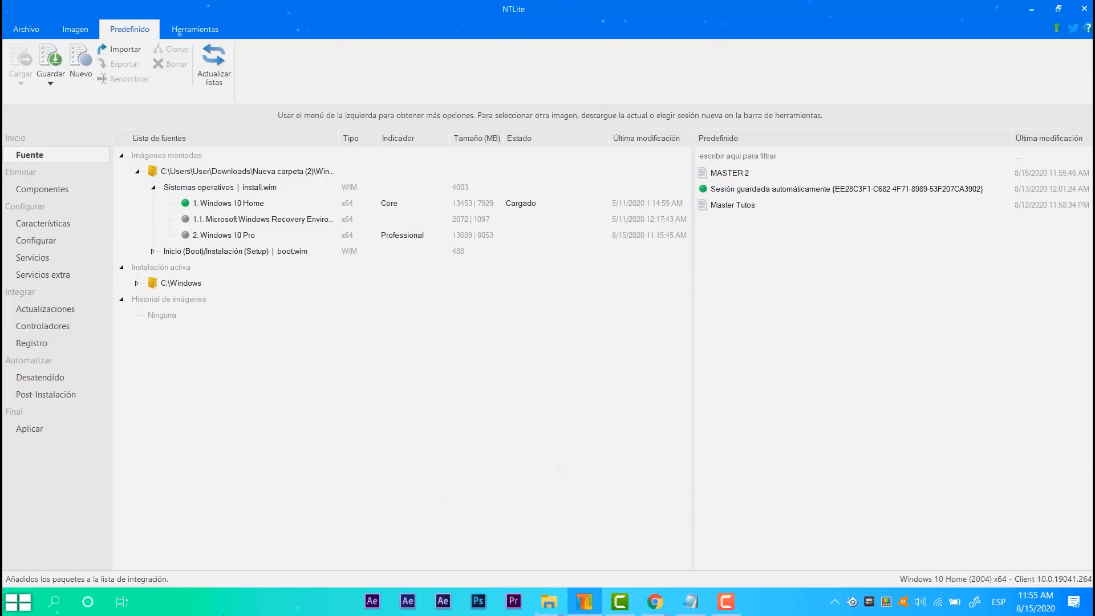
- Recheck the image process queue on the Aplicar page and the packages waiting in the update queue
left_click(29, 429)
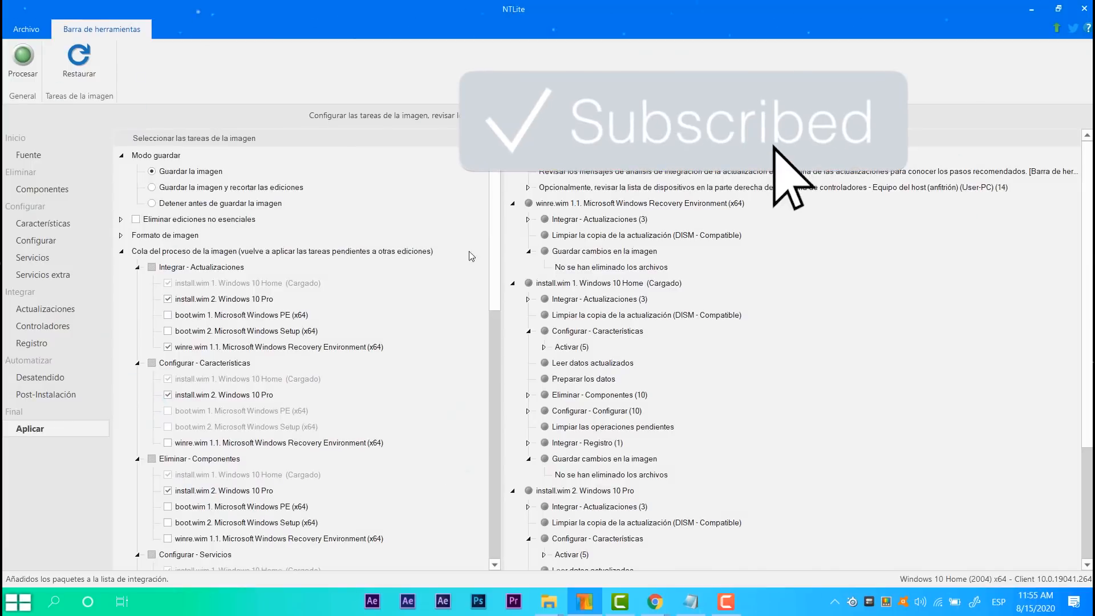
scroll(392, 323, "down", 8)
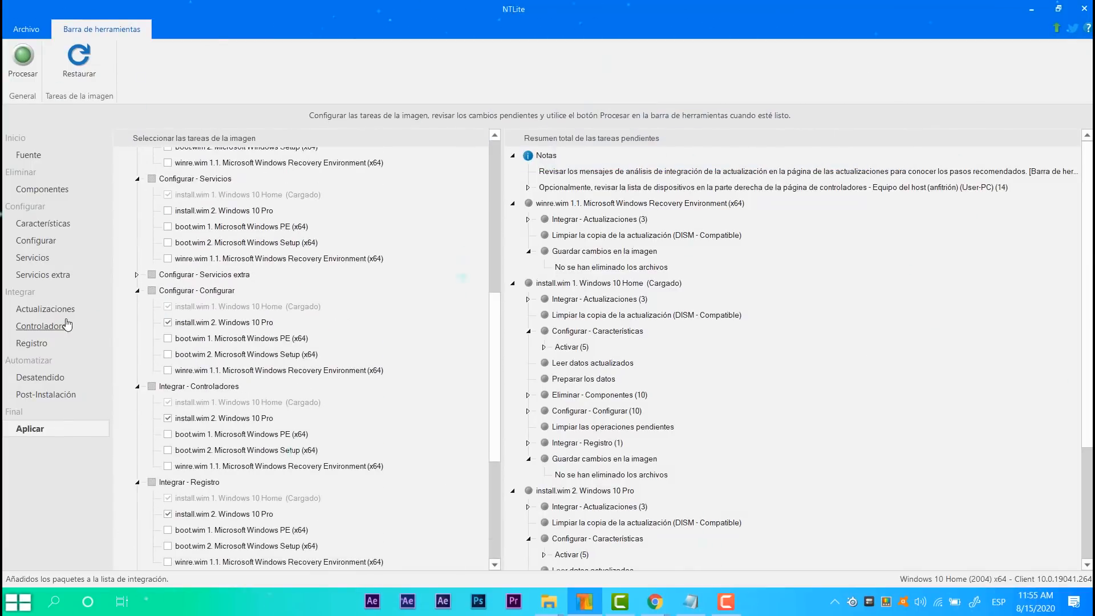
left_click(46, 311)
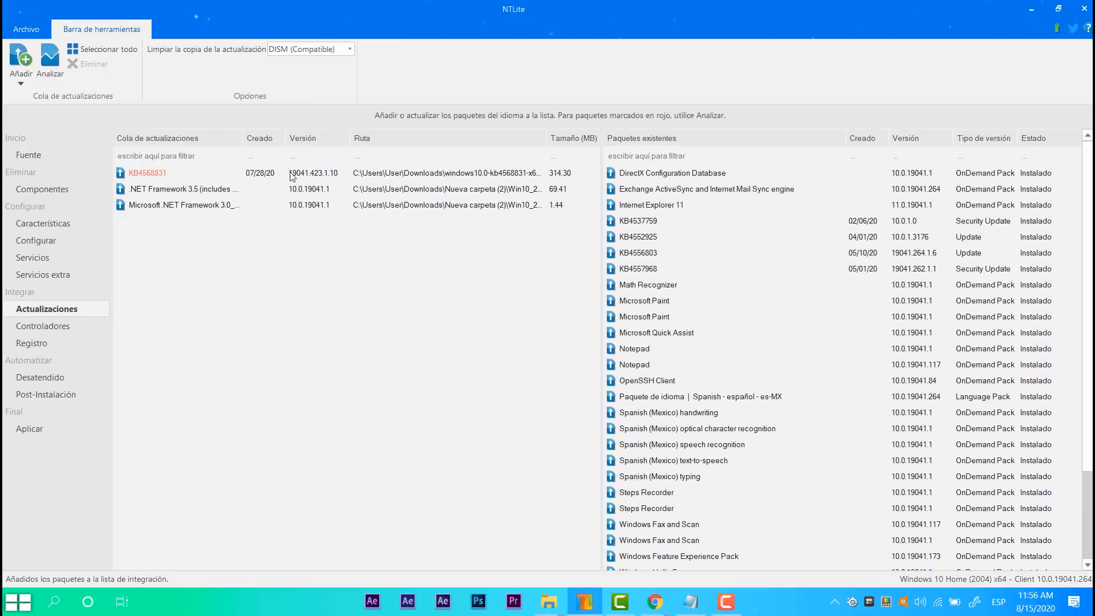
- Process the image, confirming that all pending changes are applied
left_click(28, 428)
scroll(303, 310, "down", 4)
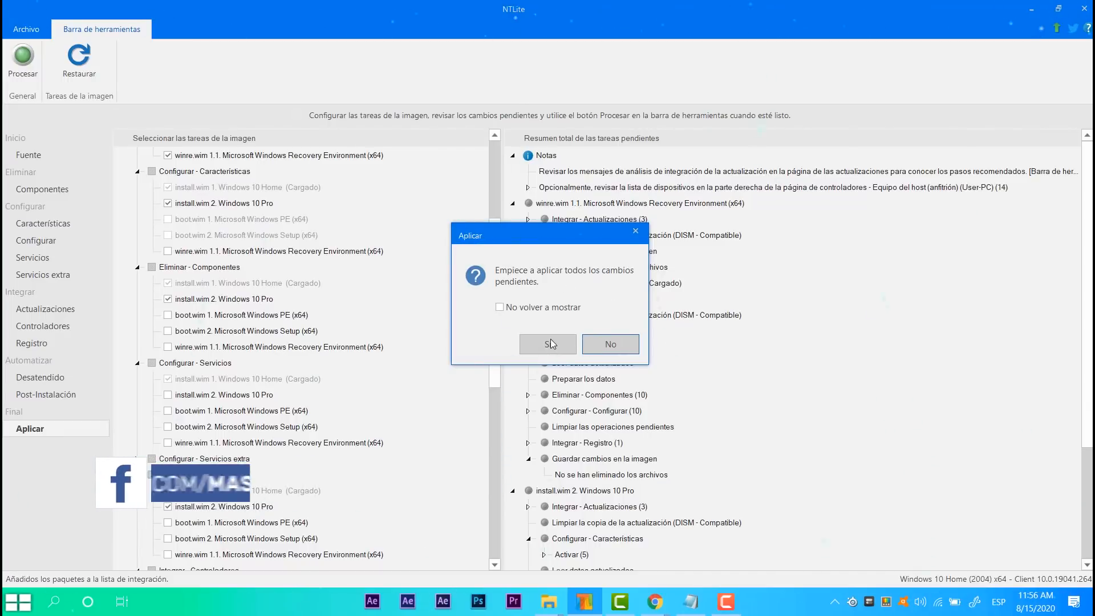
left_click(550, 344)
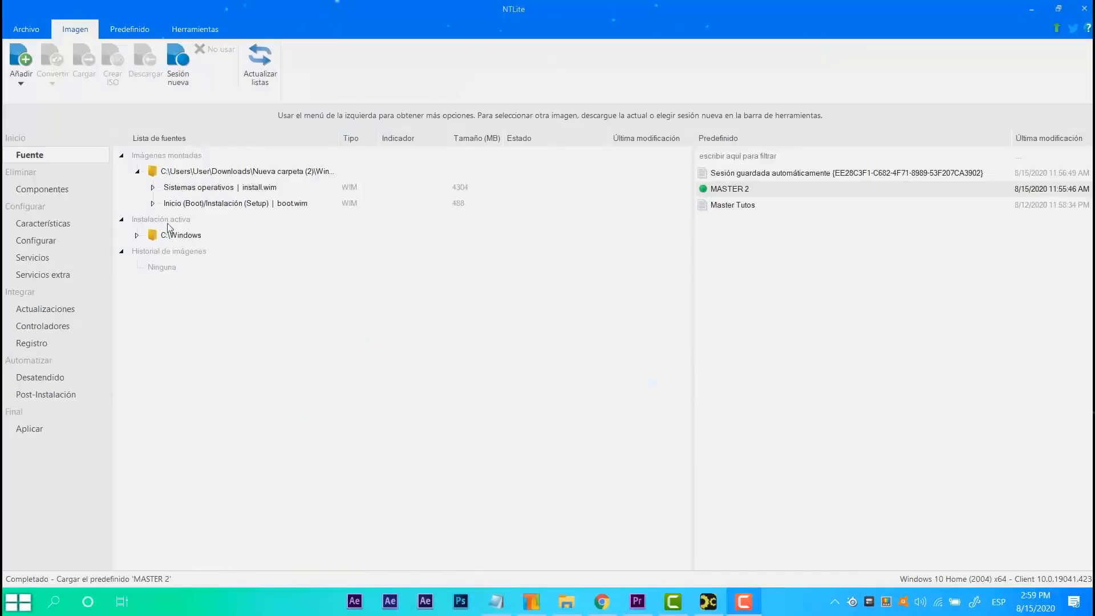
- Create an ISO from the install.wim image, saving it as NTLite2 in the Descargas folder
right_click(213, 194)
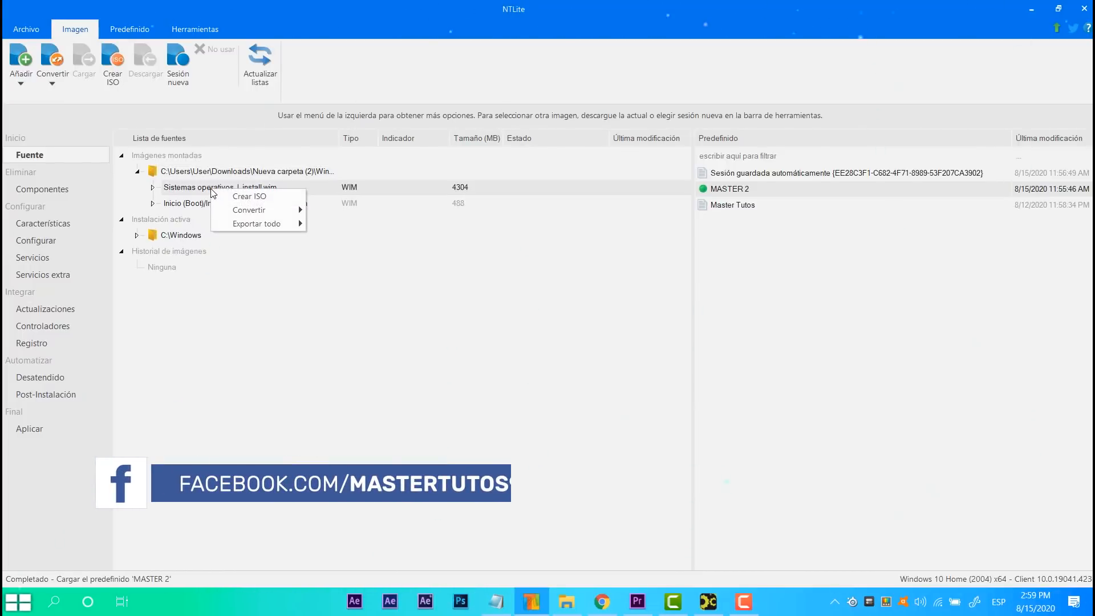
left_click(240, 200)
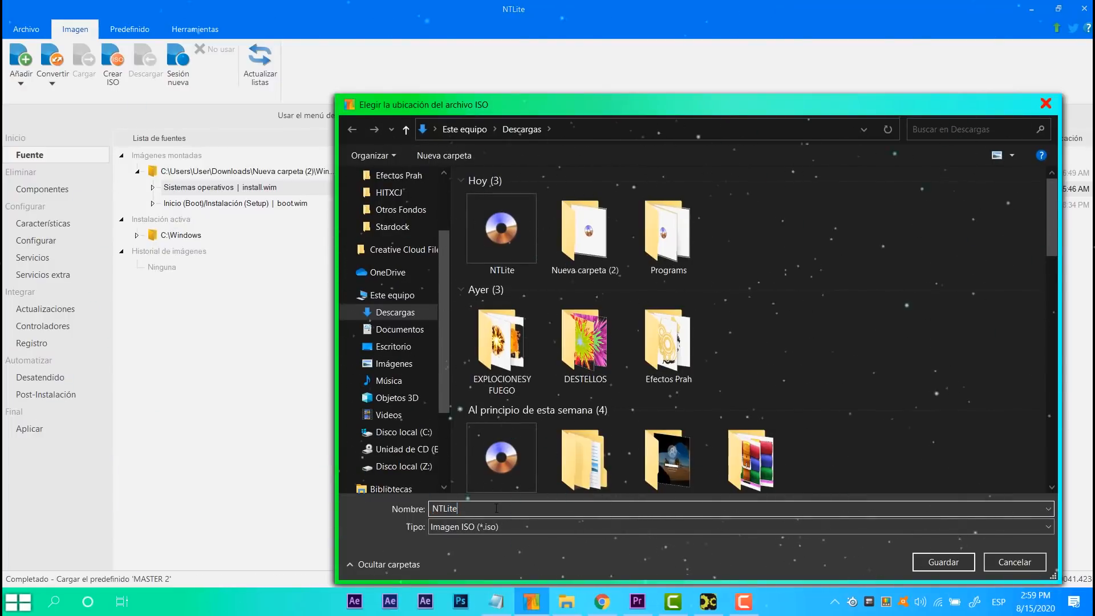
key("End")
type("2")
key("Return")
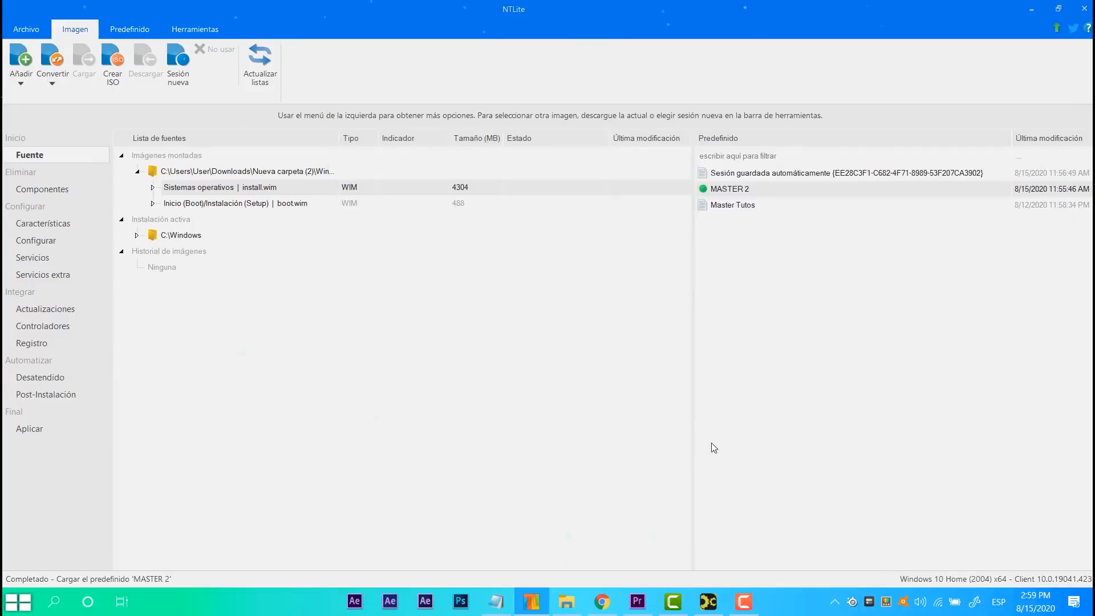
left_click(648, 406)
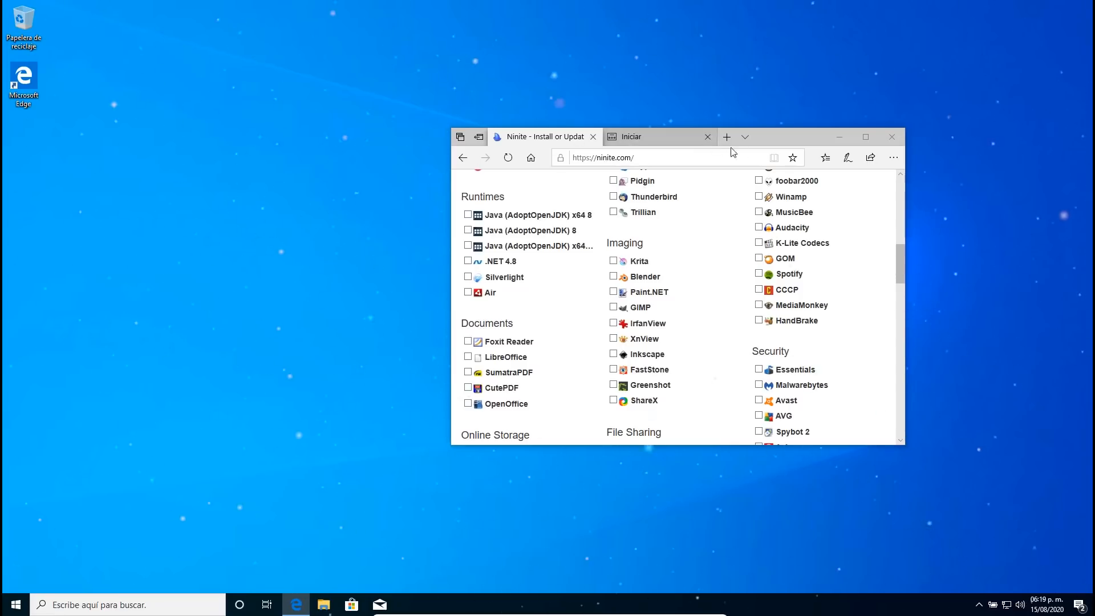
- Maximise the Ninite browser window in the virtual machine and look through the list of available apps
left_click_drag(772, 140, 684, 120)
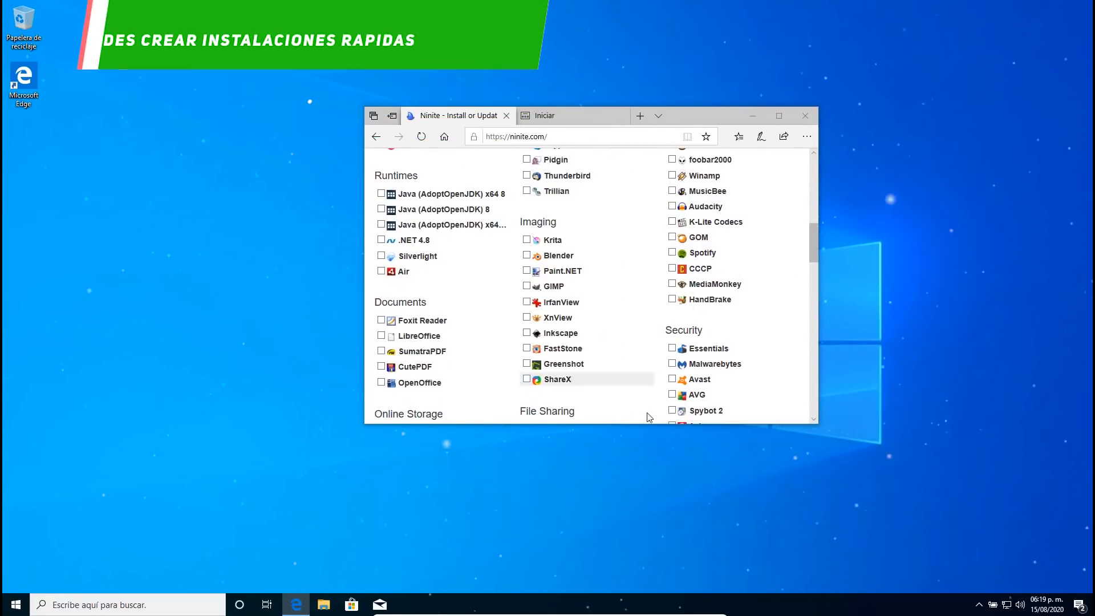
left_click_drag(819, 422, 962, 424)
scroll(892, 422, "down", 1)
scroll(627, 314, "up", 10)
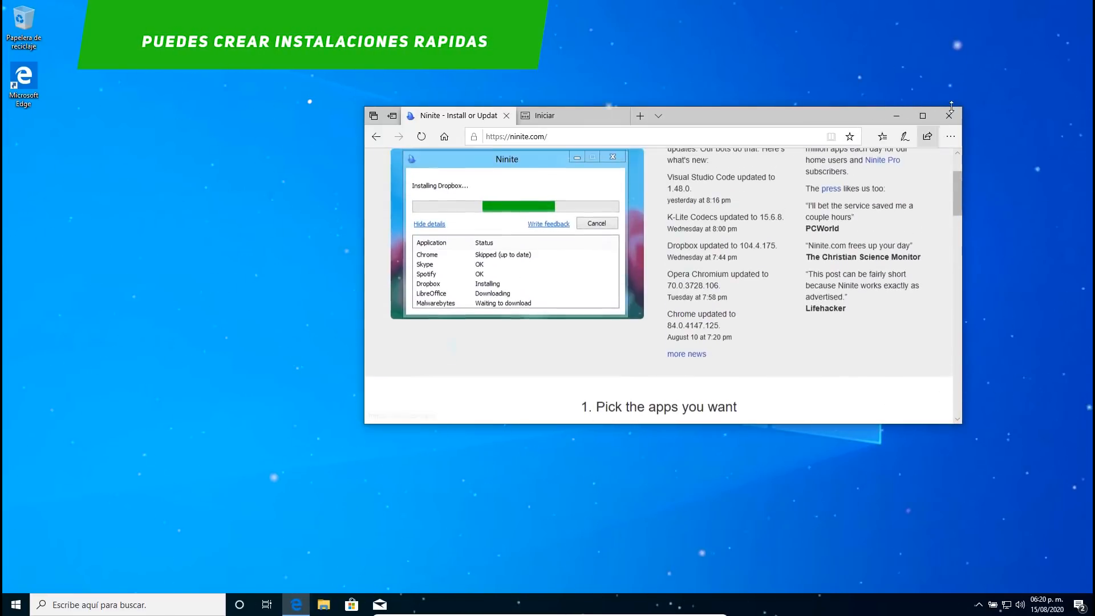
left_click(923, 116)
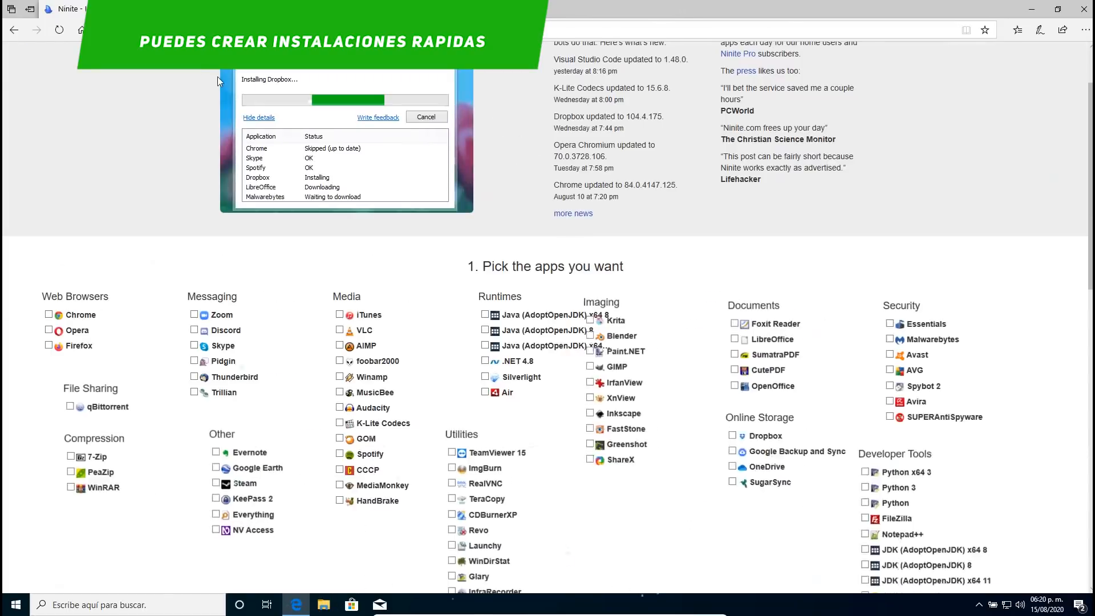
scroll(227, 136, "up", 2)
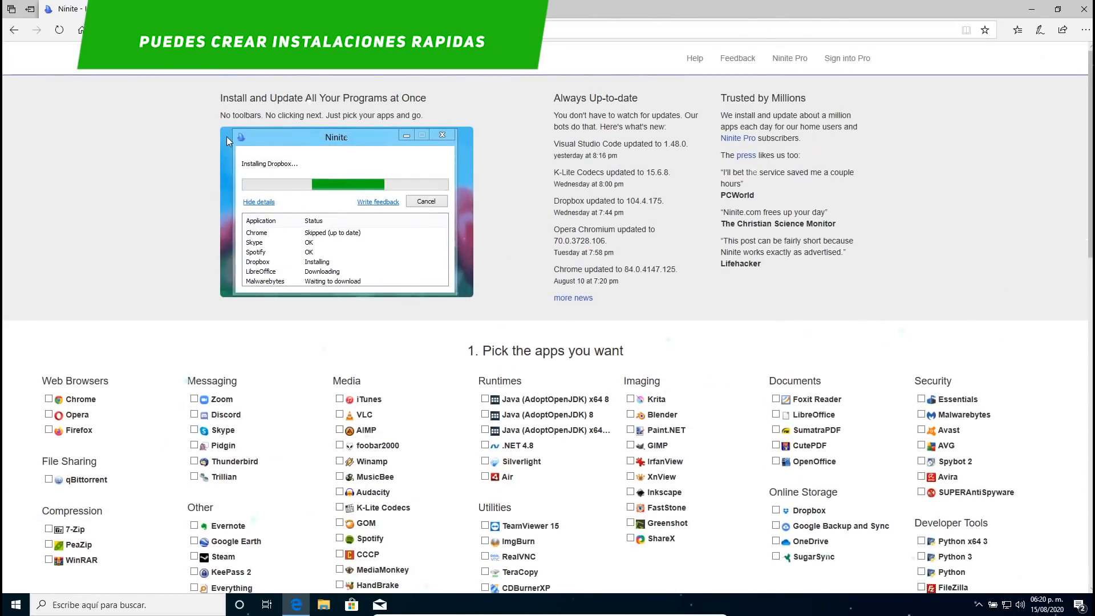
scroll(191, 264, "down", 5)
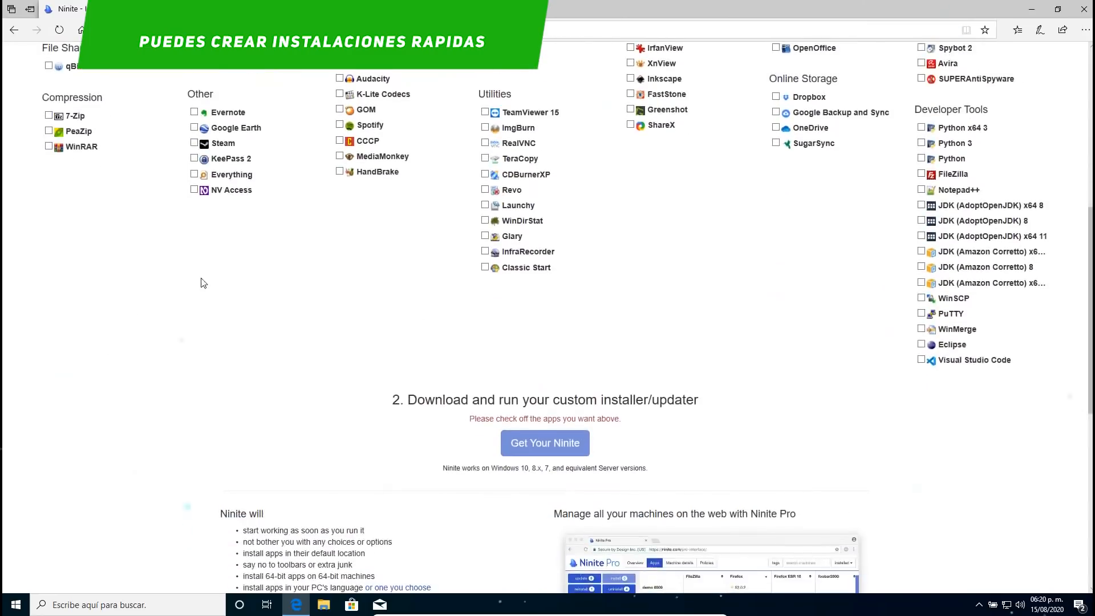
- Select Chrome, 7-Zip and Audacity on the Ninite page and request the custom installer
scroll(48, 235, "up", 4)
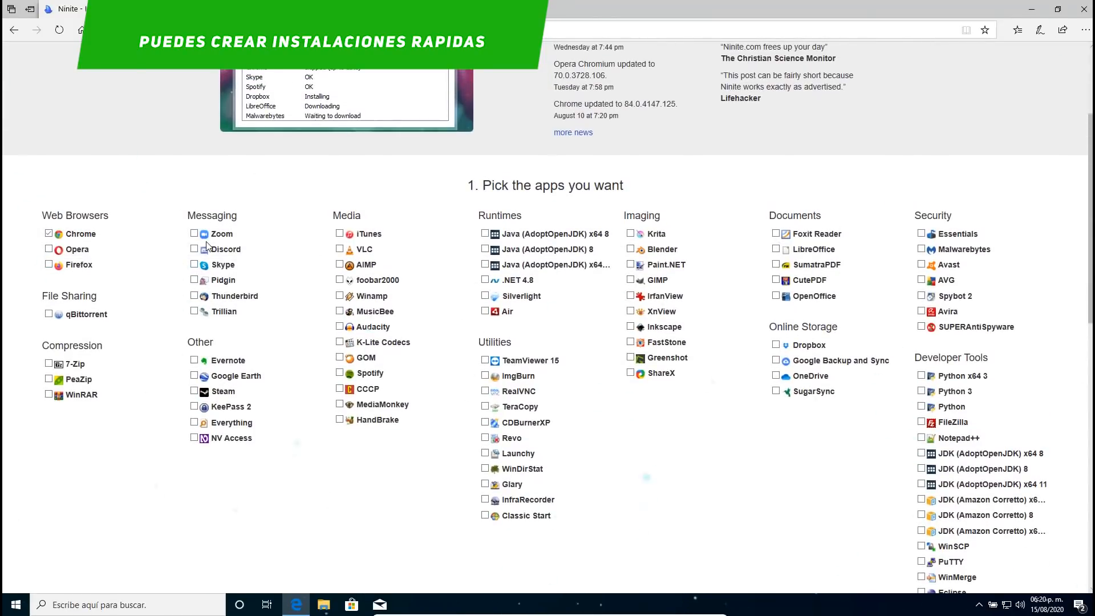
left_click(51, 366)
left_click(340, 327)
scroll(514, 433, "down", 3)
scroll(696, 399, "up", 4)
scroll(682, 365, "down", 5)
left_click(579, 430)
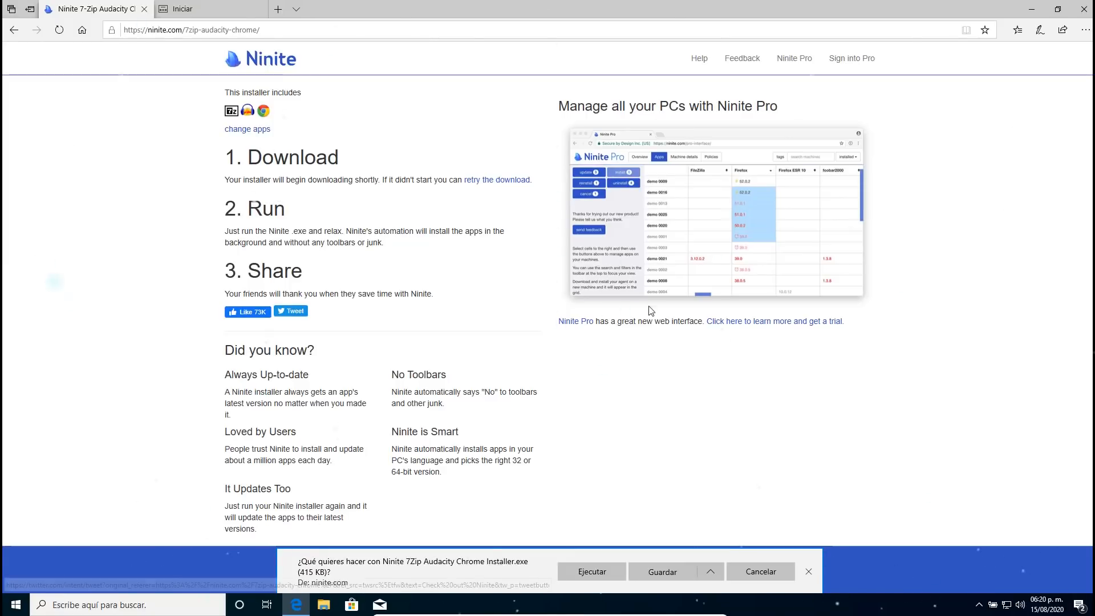
- Run the downloaded Ninite installer, minimise the browser, and allow the installer to make changes to the device
left_click(604, 571)
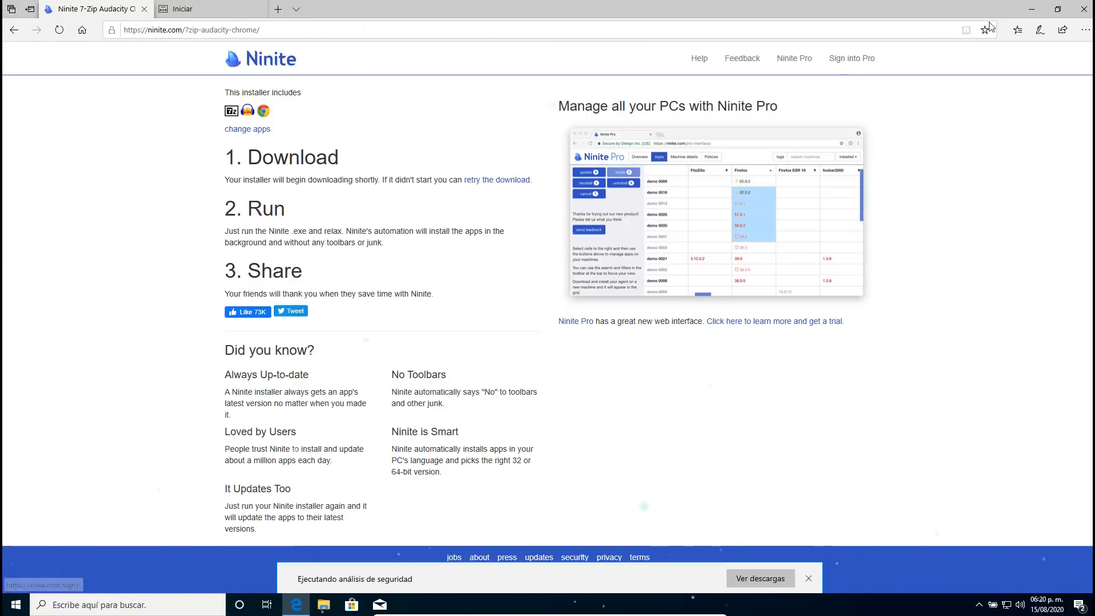
left_click(1031, 9)
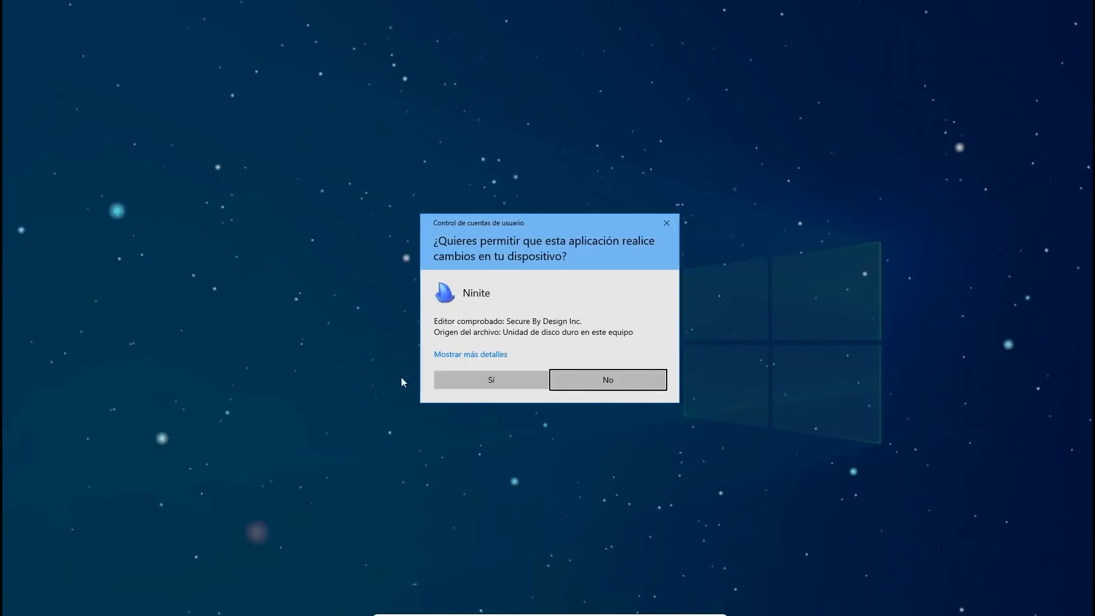
left_click(464, 383)
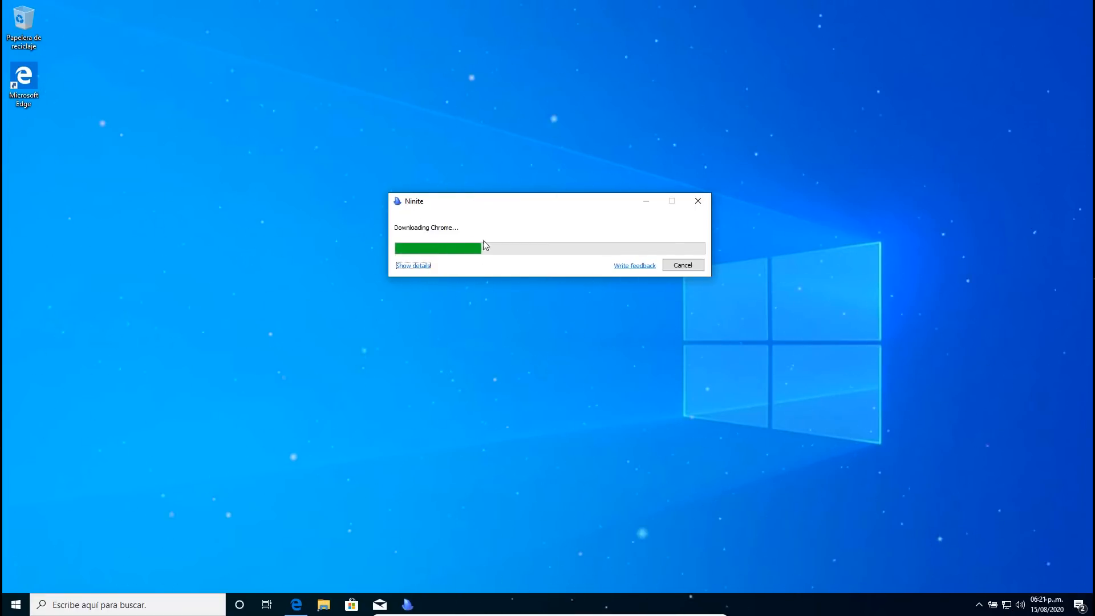
- Move the Ninite progress window away from the desktop's centre and take the virtual machine out of full-screen mode
left_click_drag(502, 201, 217, 75)
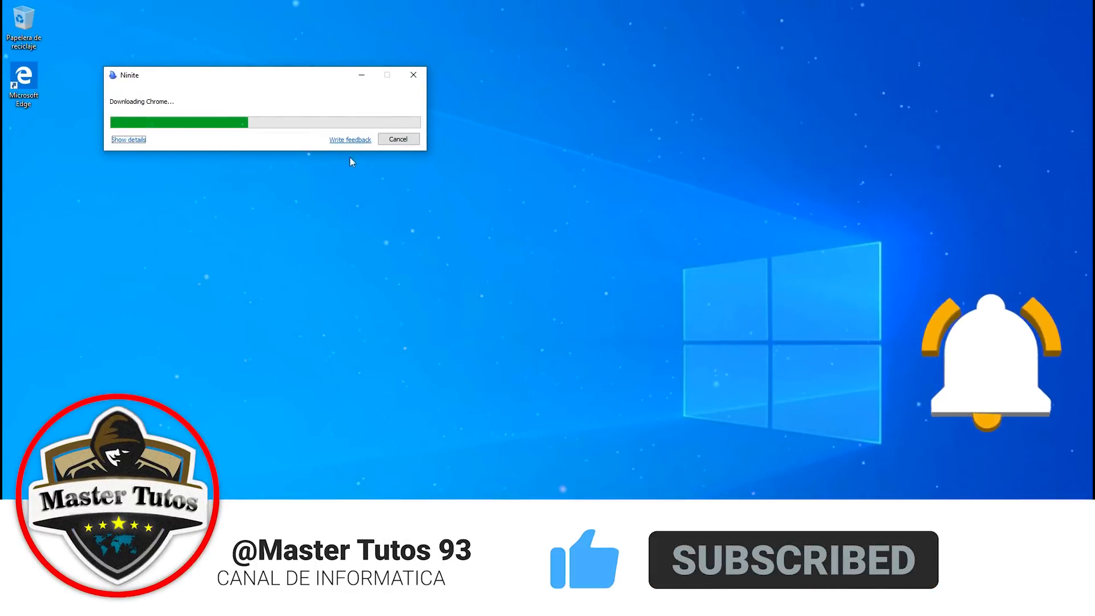
left_click(718, 612)
left_click(553, 350)
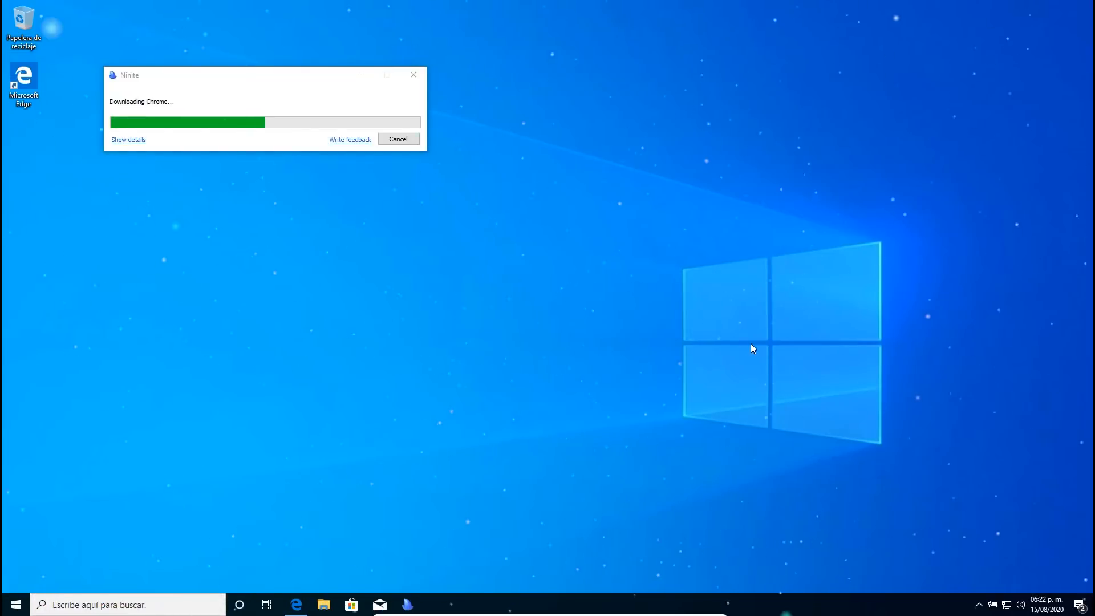
key("ctrl+f")
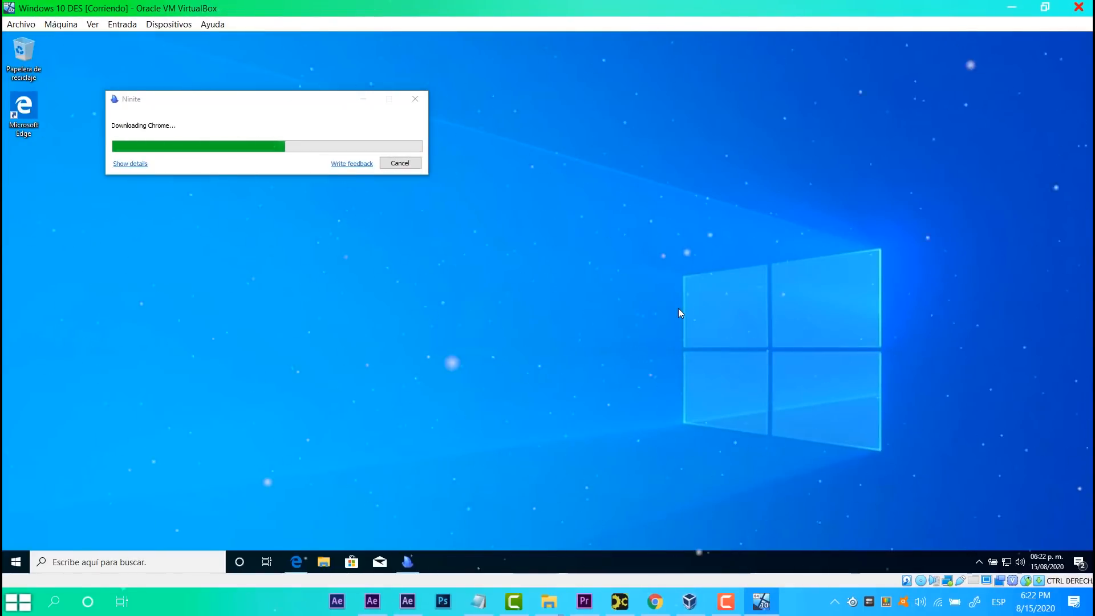